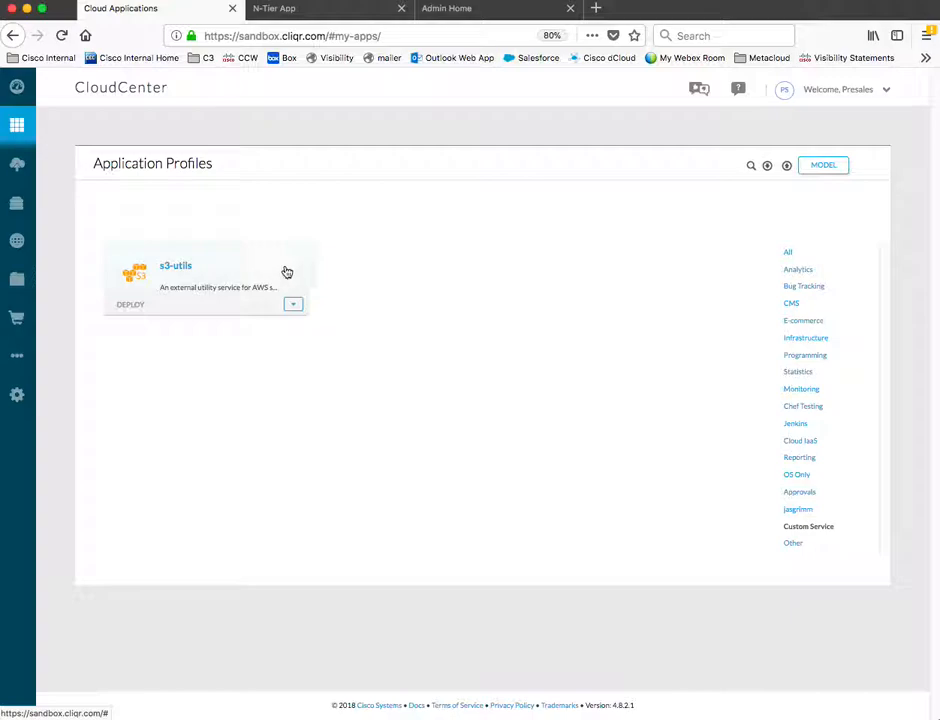
Review the inherited FUNCTION deployment parameter in the s3-utils application profile's topology model.
{"action": "left_click", "coordinate": [330, 9]}
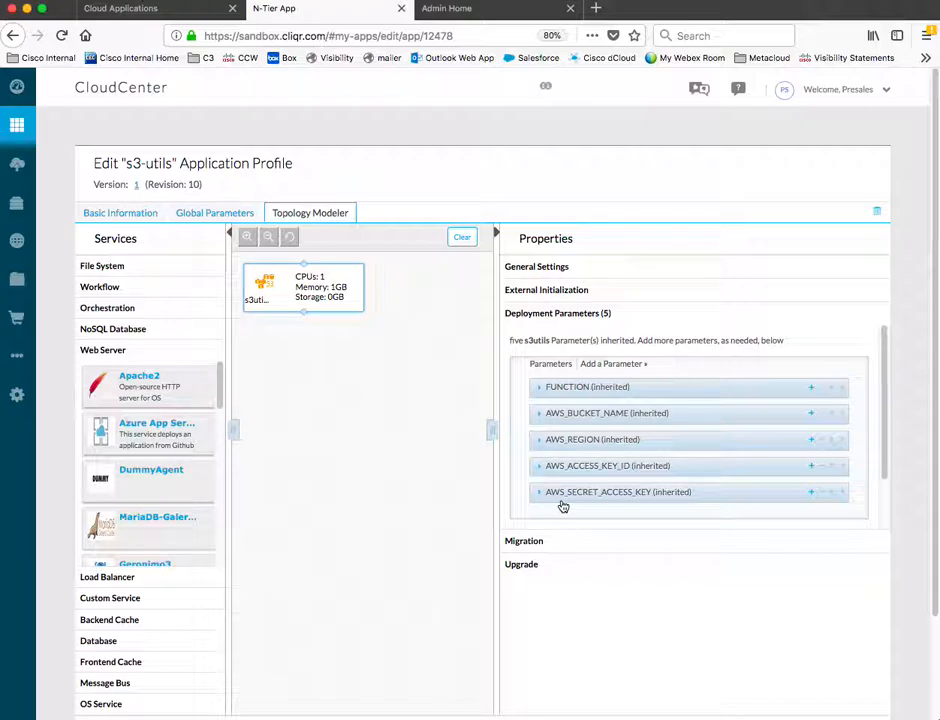
{"action": "left_click", "coordinate": [538, 389]}
{"action": "left_click", "coordinate": [538, 391]}
Search the admin services list for "s3" and open the s3-utils service for editing.
{"action": "left_click", "coordinate": [462, 10]}
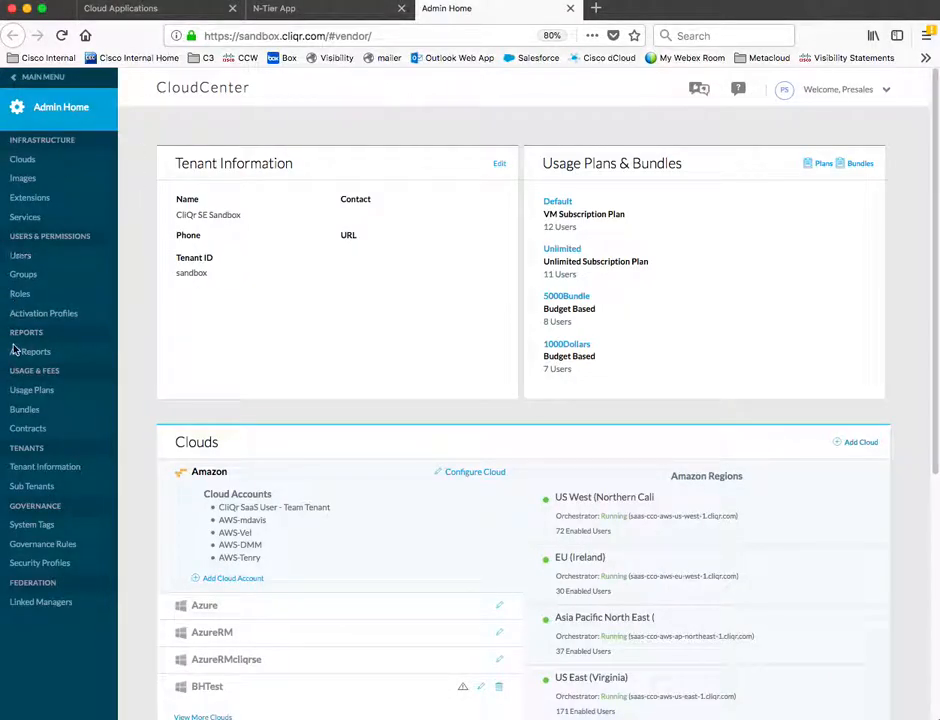
{"action": "left_click", "coordinate": [25, 217]}
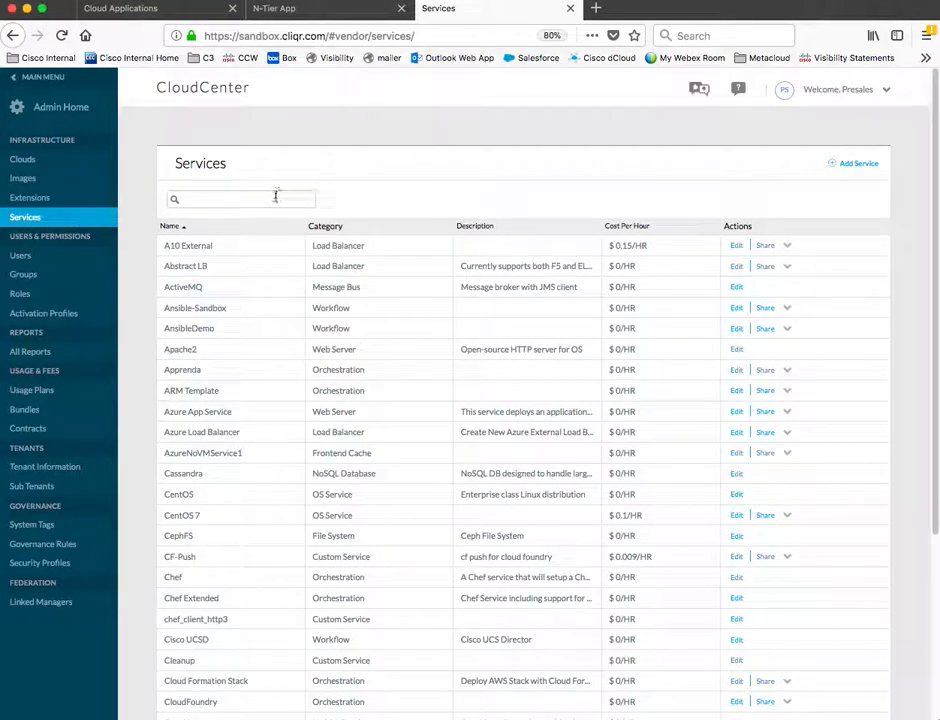
{"action": "left_click", "coordinate": [276, 198]}
{"action": "type", "text": "s3"}
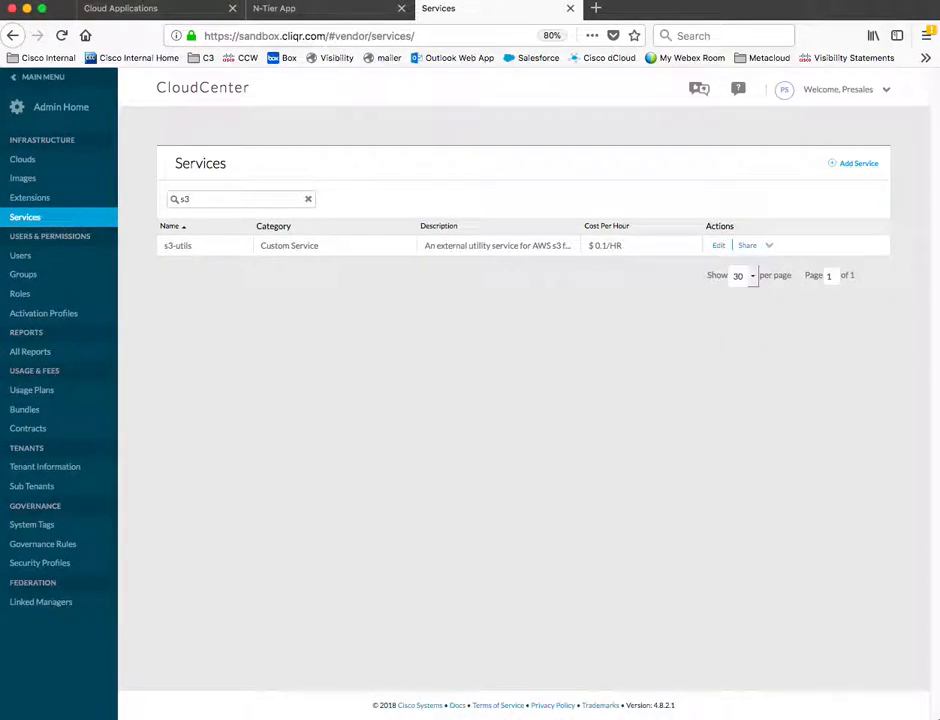
{"action": "left_click", "coordinate": [719, 246]}
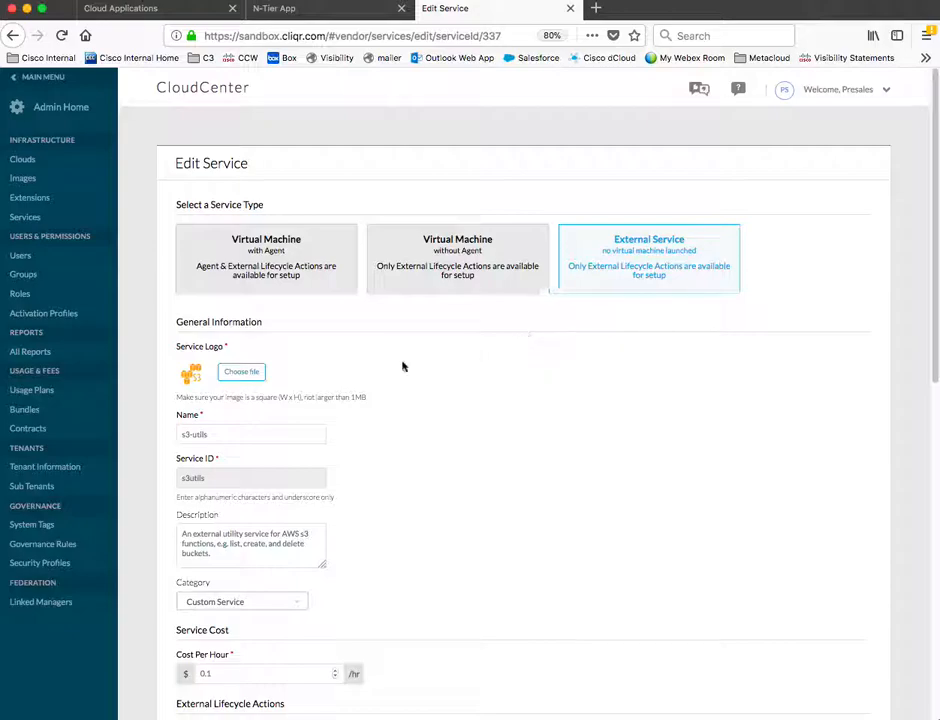
Examine the s3-utils service's general information, hourly cost and external lifecycle action URLs.
{"action": "scroll", "coordinate": [409, 391], "scroll_direction": "down", "scroll_amount": 5}
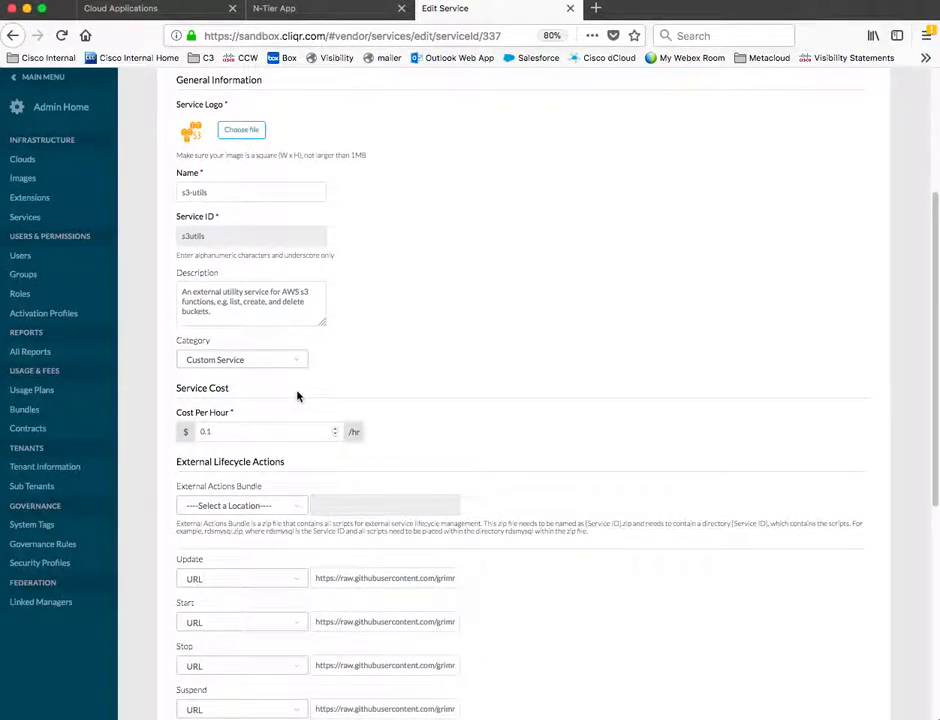
{"action": "scroll", "coordinate": [298, 394], "scroll_direction": "down", "scroll_amount": 2}
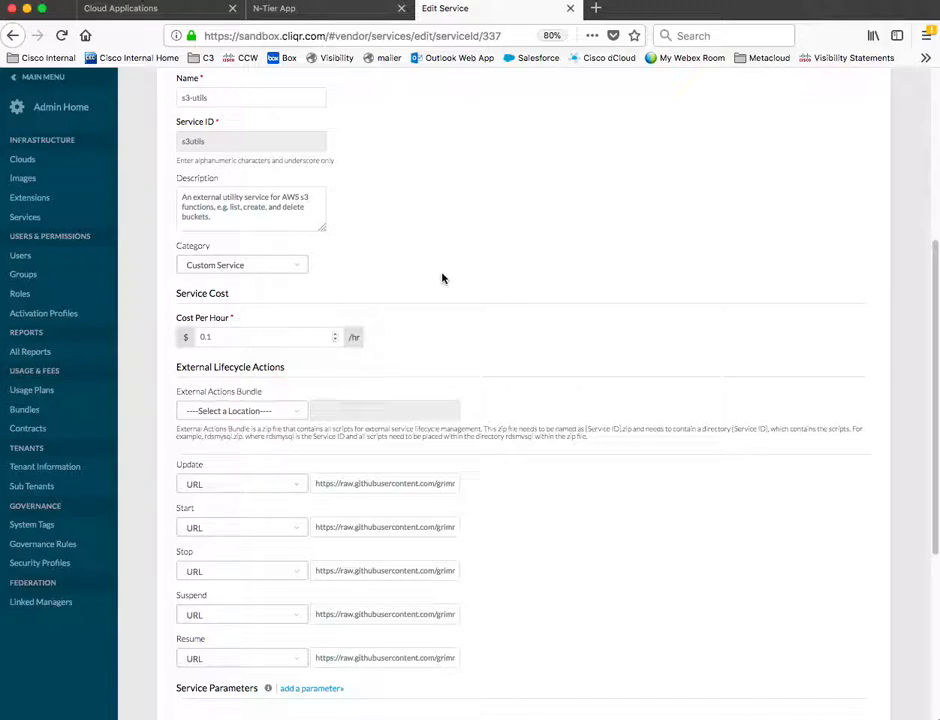
{"action": "scroll", "coordinate": [436, 345], "scroll_direction": "down", "scroll_amount": 3}
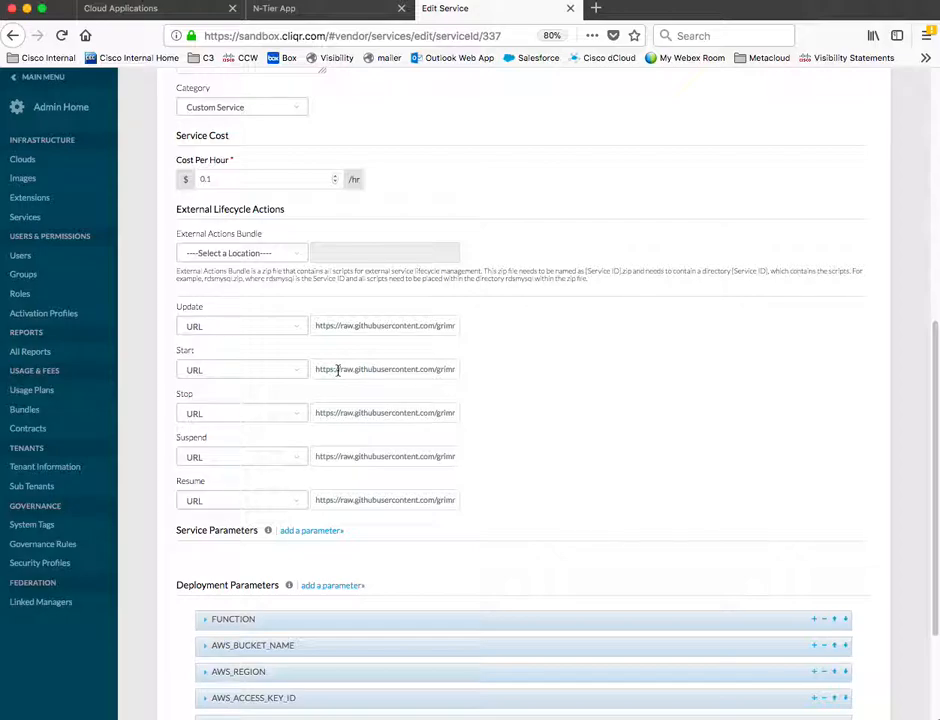
{"action": "scroll", "coordinate": [497, 373], "scroll_direction": "down", "scroll_amount": 3}
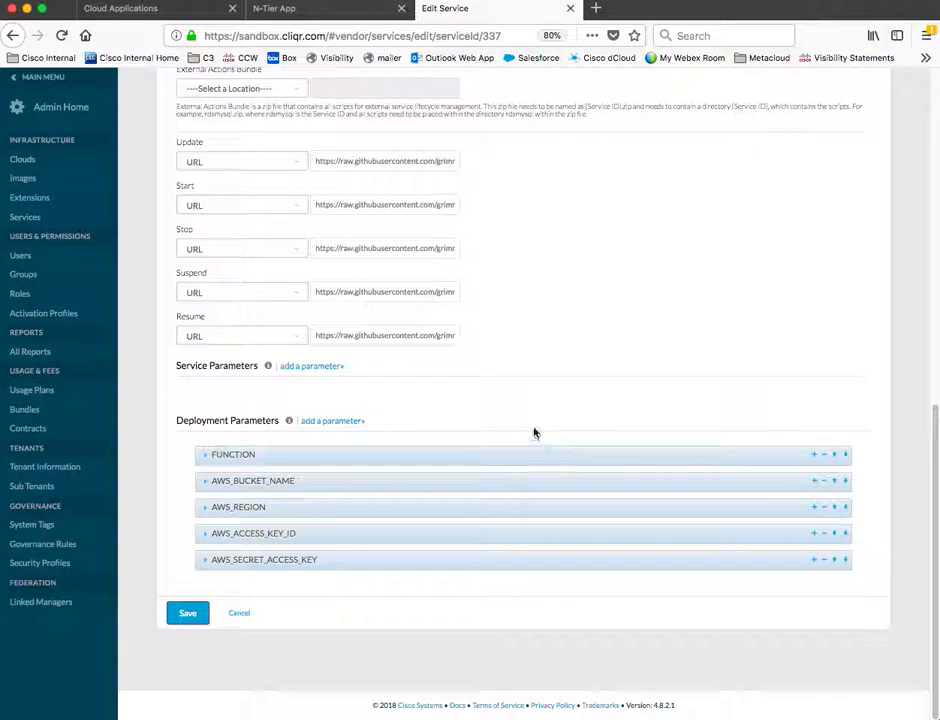
Expand the service's FUNCTION deployment parameter and review its name, list values, default and deployment options.
{"action": "left_click", "coordinate": [205, 457]}
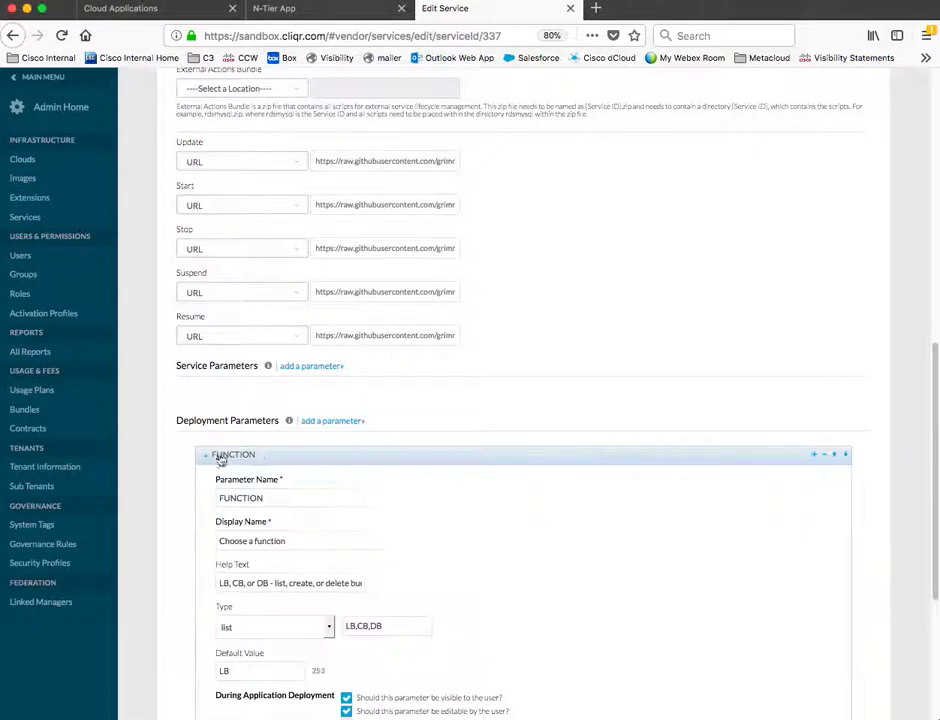
{"action": "scroll", "coordinate": [413, 450], "scroll_direction": "down", "scroll_amount": 3}
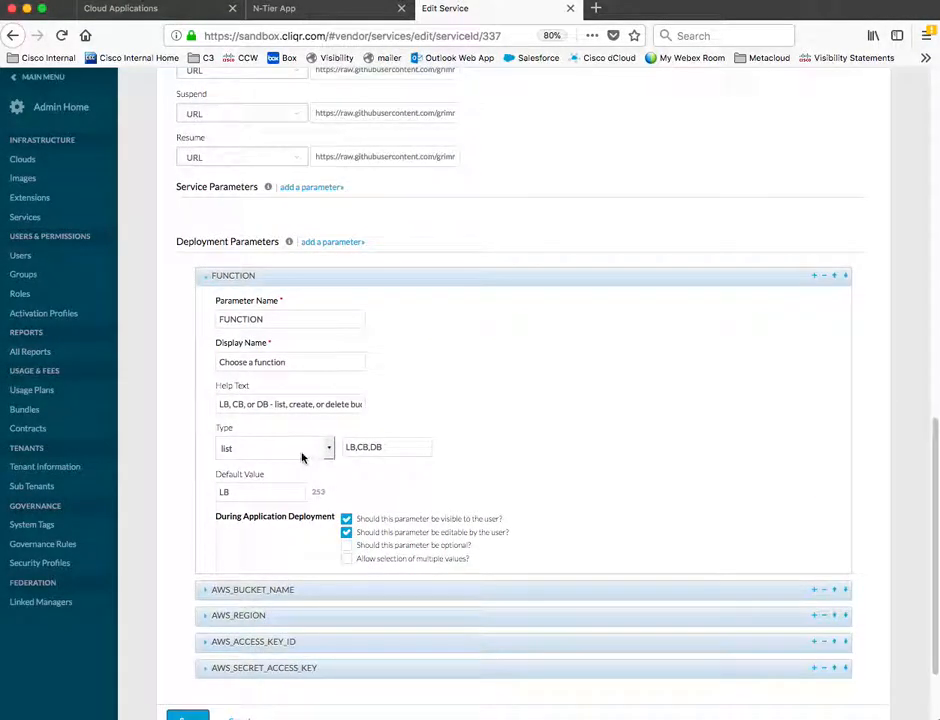
{"action": "double_click", "coordinate": [243, 319]}
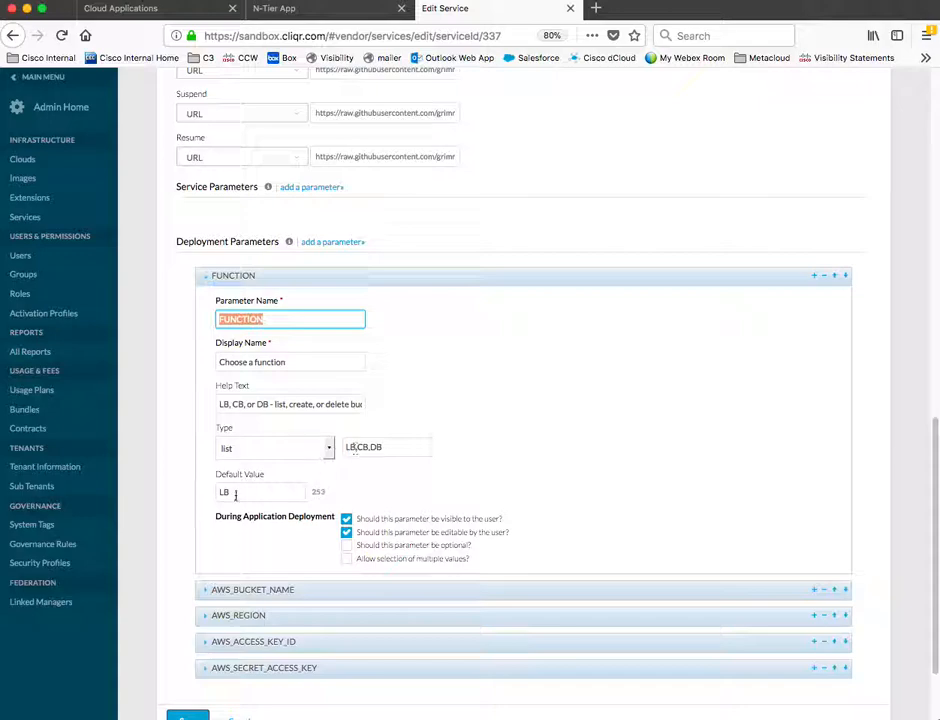
{"action": "scroll", "coordinate": [386, 478], "scroll_direction": "down", "scroll_amount": 1}
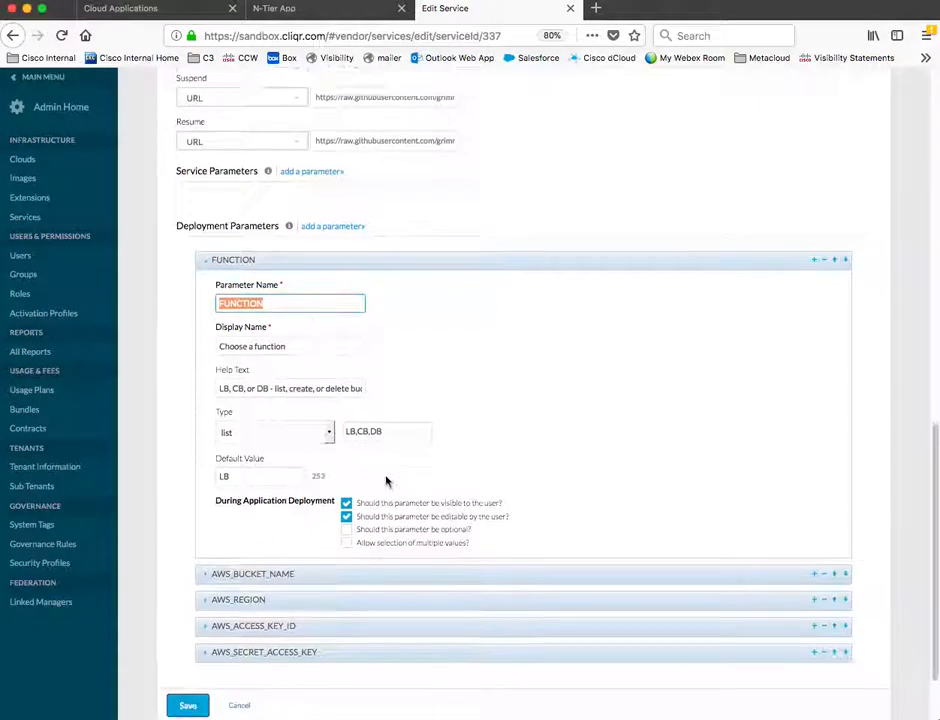
{"action": "scroll", "coordinate": [386, 481], "scroll_direction": "down", "scroll_amount": 3}
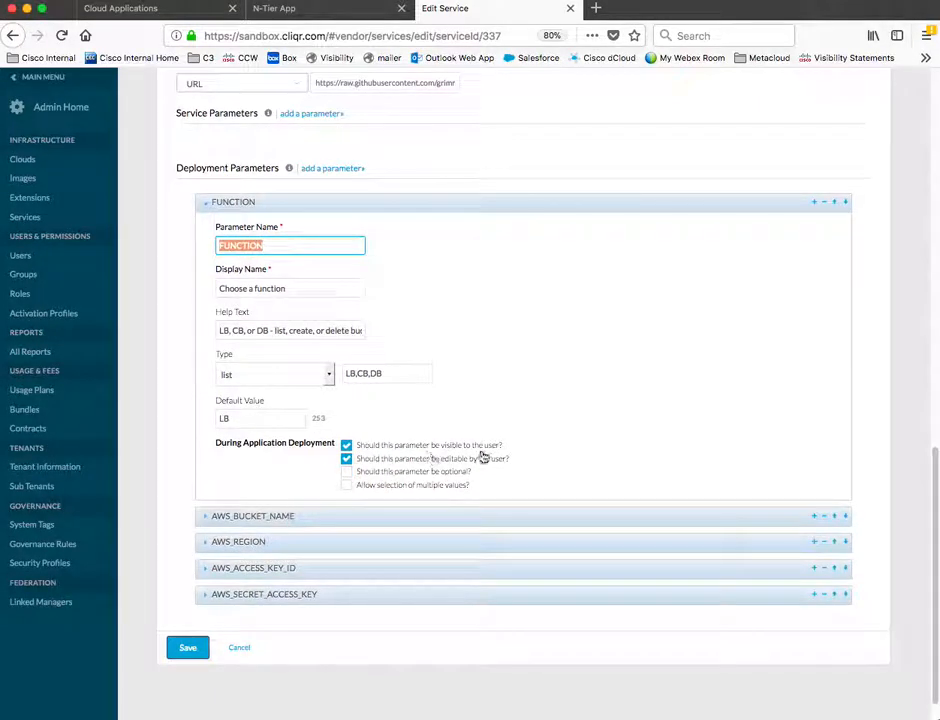
Expand the AWS_BUCKET_NAME deployment parameter and review its type, default value and visibility options.
{"action": "left_click", "coordinate": [208, 517]}
{"action": "scroll", "coordinate": [403, 480], "scroll_direction": "down", "scroll_amount": 5}
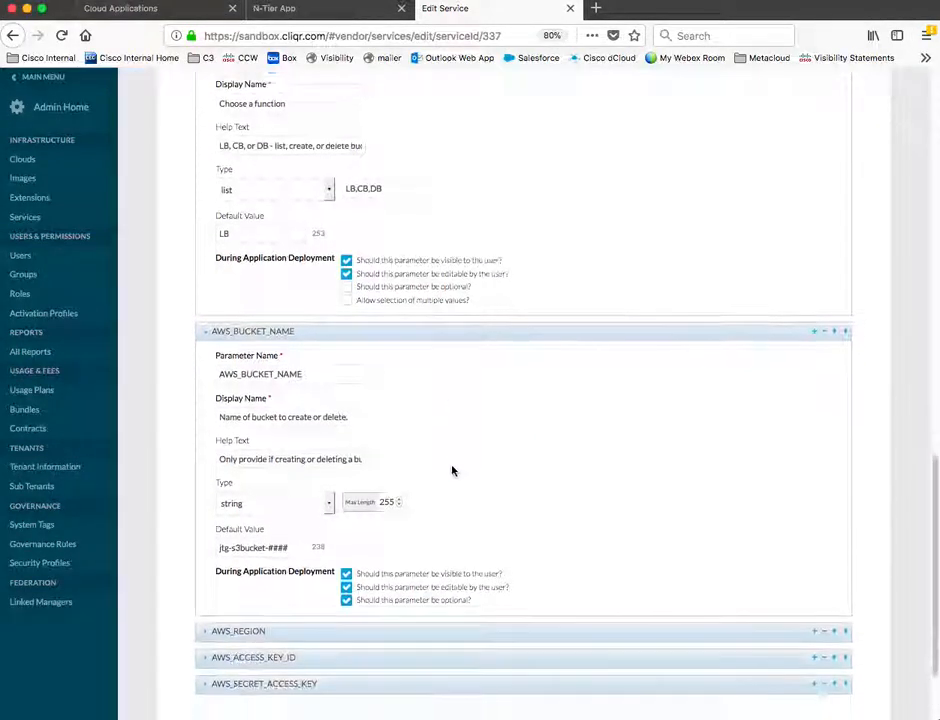
{"action": "scroll", "coordinate": [452, 470], "scroll_direction": "down", "scroll_amount": 2}
{"action": "scroll", "coordinate": [446, 437], "scroll_direction": "down", "scroll_amount": 1}
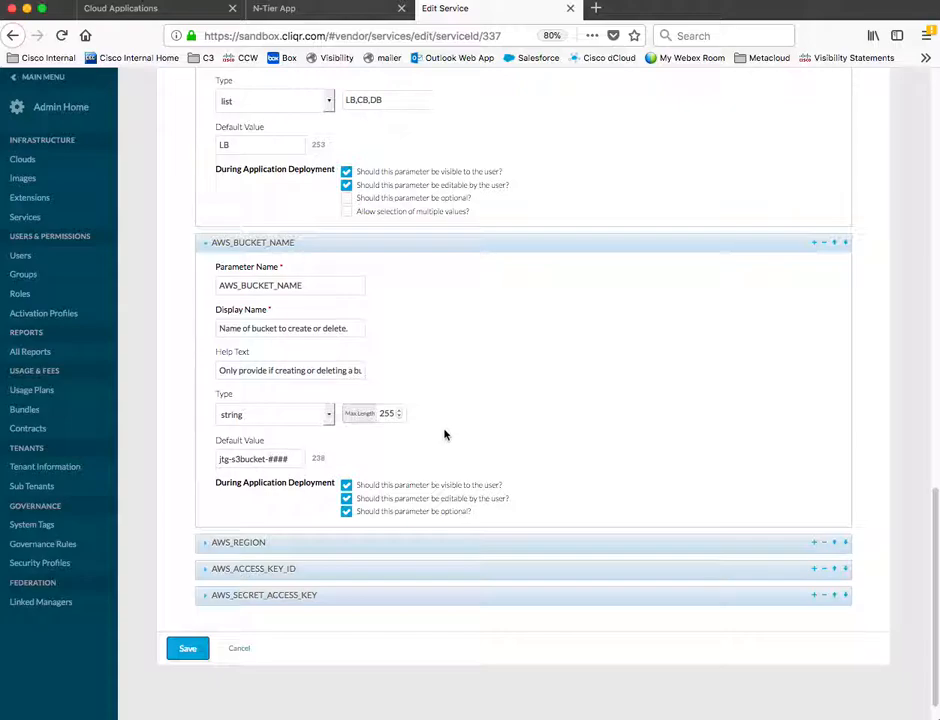
{"action": "scroll", "coordinate": [440, 445], "scroll_direction": "down", "scroll_amount": 1}
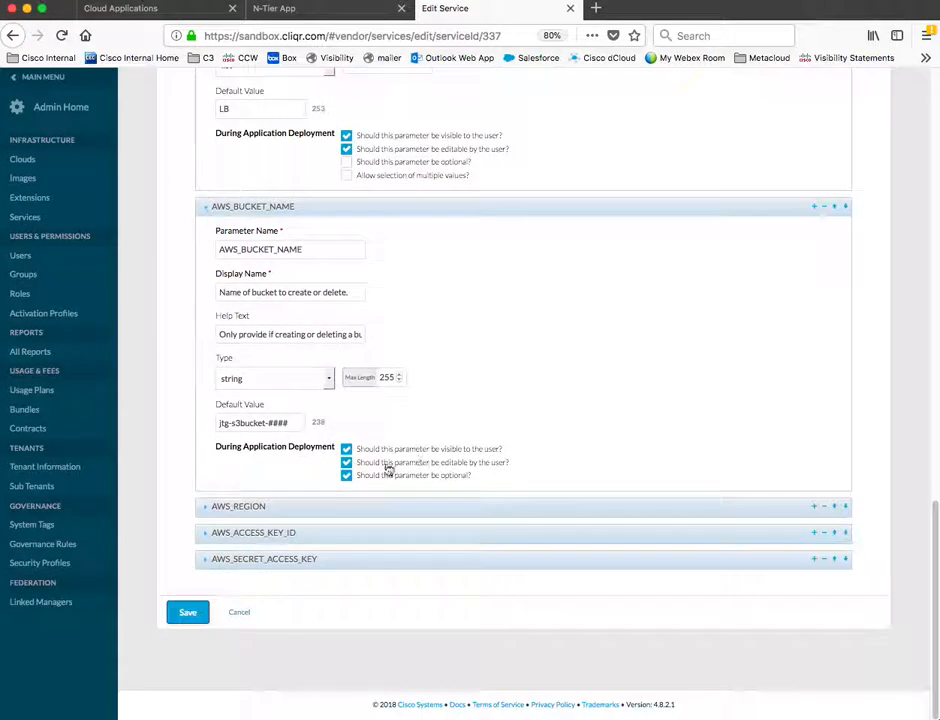
Expand the AWS_REGION, AWS_ACCESS_KEY_ID and AWS_SECRET_ACCESS_KEY parameters and review their settings.
{"action": "left_click", "coordinate": [203, 510]}
{"action": "scroll", "coordinate": [203, 514], "scroll_direction": "down", "scroll_amount": 8}
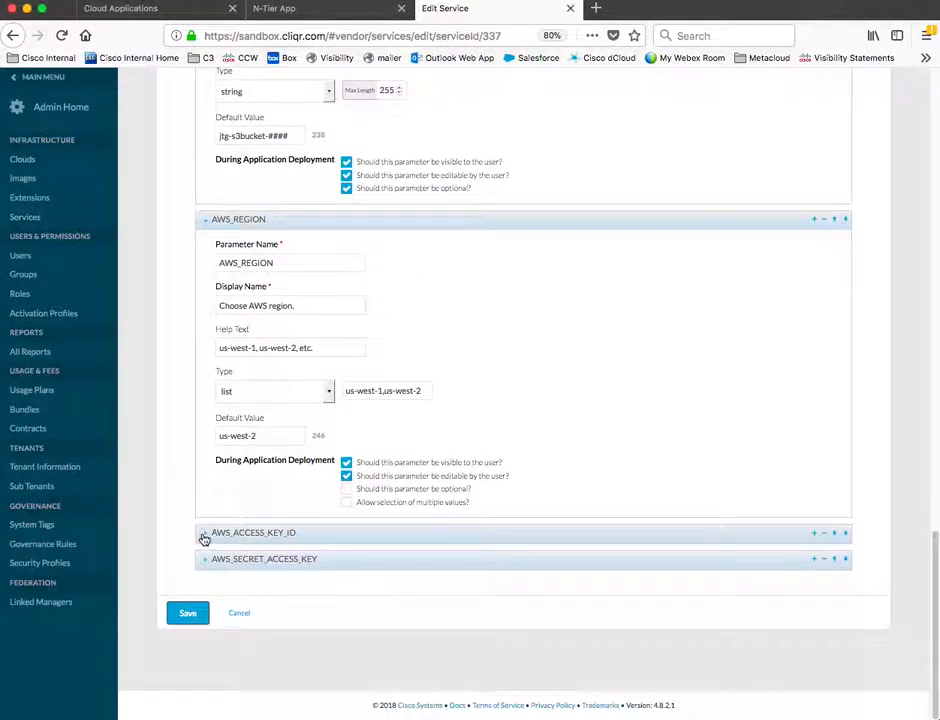
{"action": "left_click", "coordinate": [203, 537]}
{"action": "scroll", "coordinate": [300, 489], "scroll_direction": "down", "scroll_amount": 7}
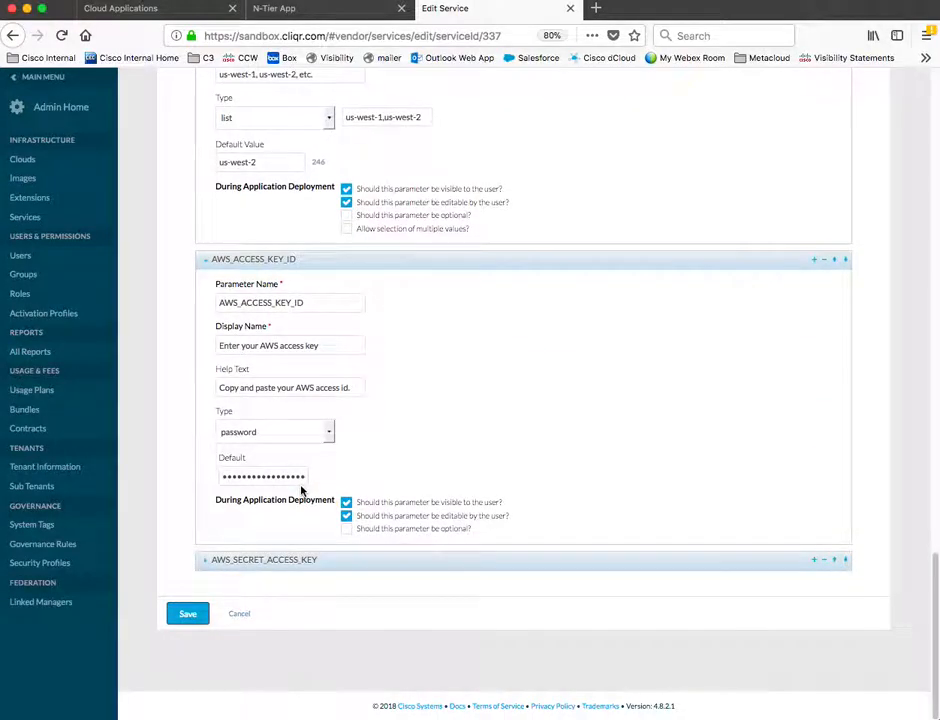
{"action": "left_click", "coordinate": [207, 562]}
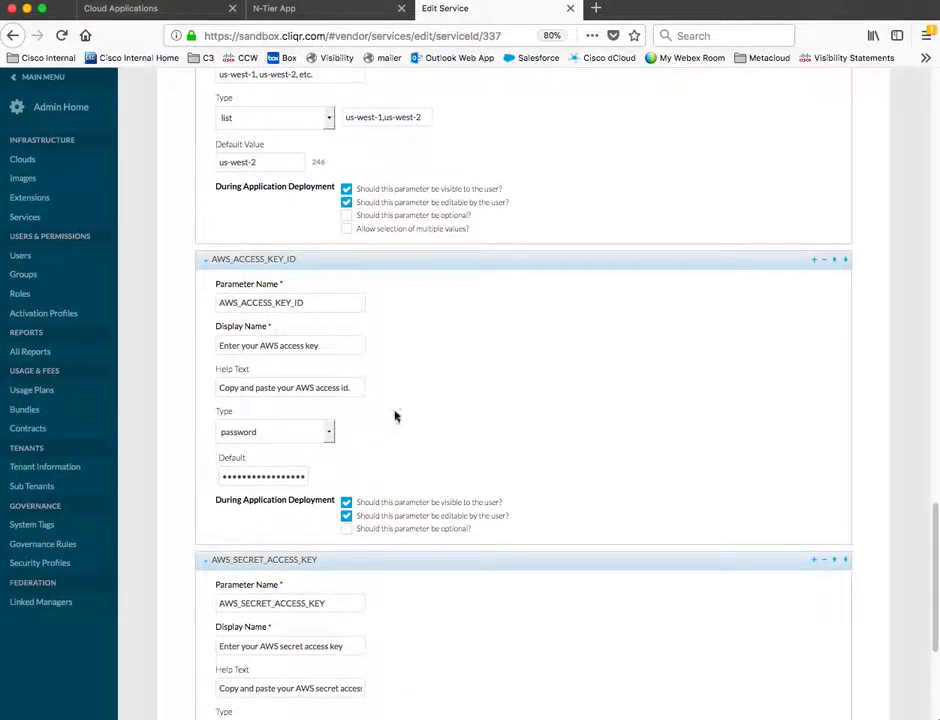
{"action": "scroll", "coordinate": [397, 421], "scroll_direction": "down", "scroll_amount": 5}
Highlight the Update lifecycle action's script URL, and switch to the code editor showing s3-utils-ext-svc.sh.
{"action": "scroll", "coordinate": [397, 421], "scroll_direction": "up", "scroll_amount": 6}
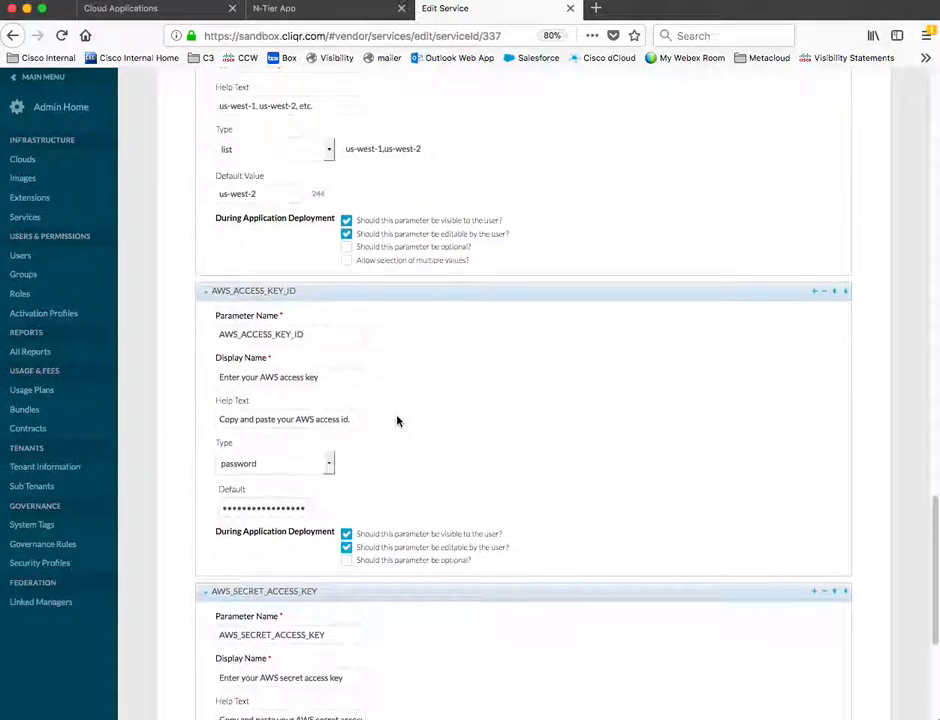
{"action": "scroll", "coordinate": [397, 421], "scroll_direction": "up", "scroll_amount": 10}
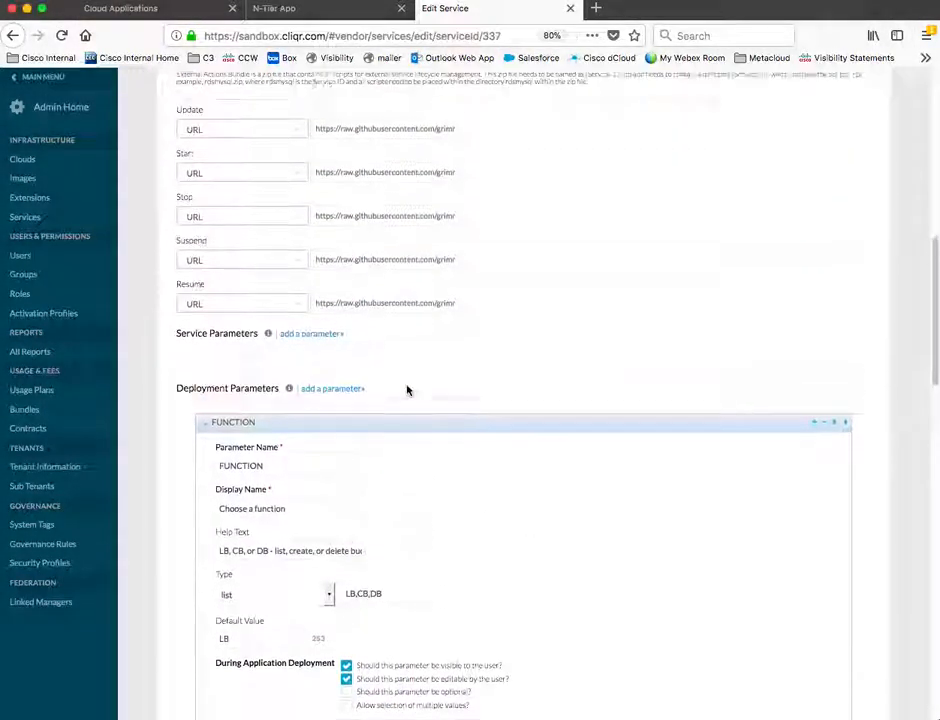
{"action": "triple_click", "coordinate": [399, 270]}
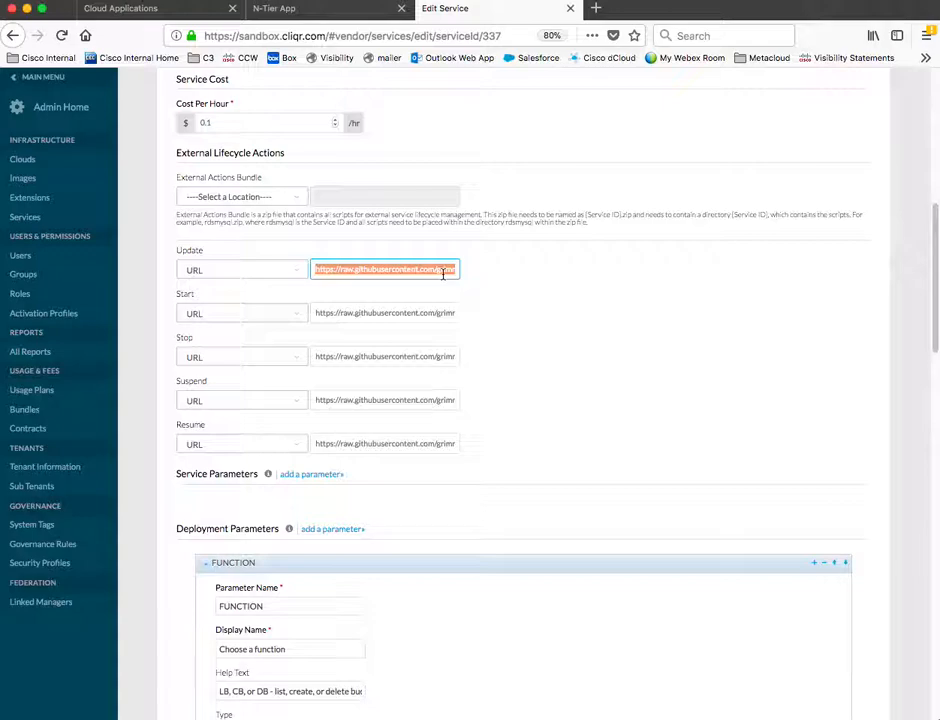
{"action": "key", "text": "super+Tab"}
{"action": "key", "text": "super+Tab"}
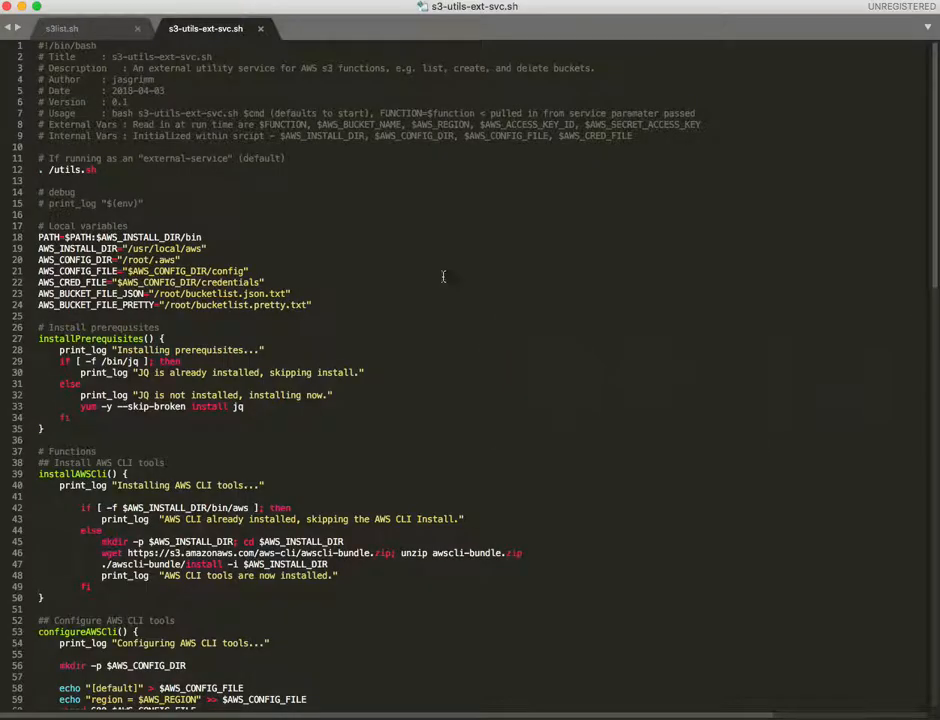
Show s3list.sh and highlight its osmosix source lines for running within a virtual machine.
{"action": "left_click", "coordinate": [62, 28]}
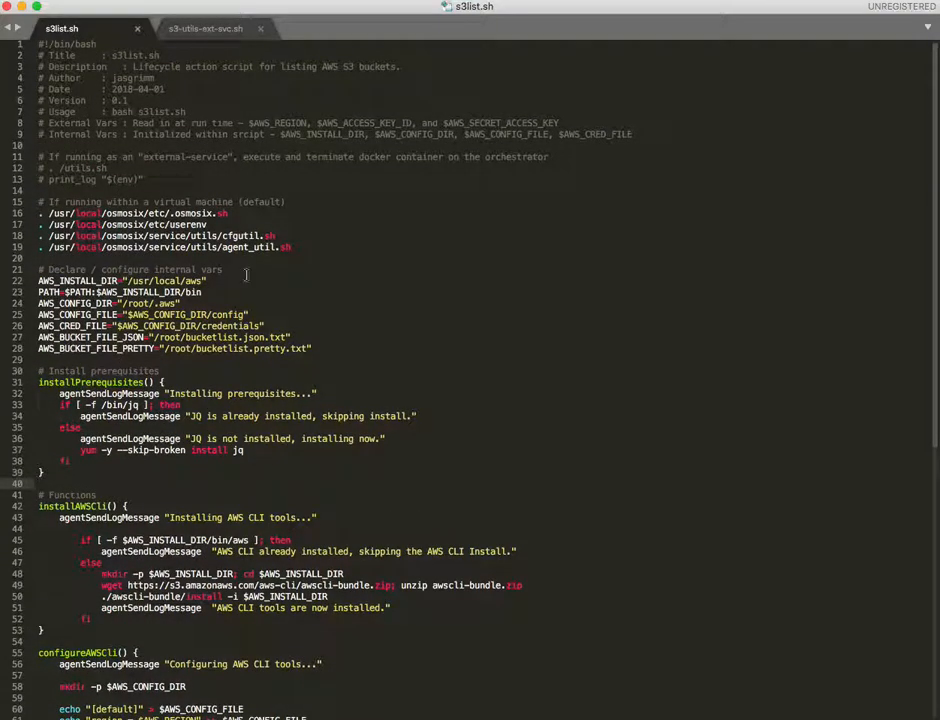
{"action": "left_click", "coordinate": [298, 250]}
{"action": "left_click_drag", "start_coordinate": [298, 250], "coordinate": [40, 203]}
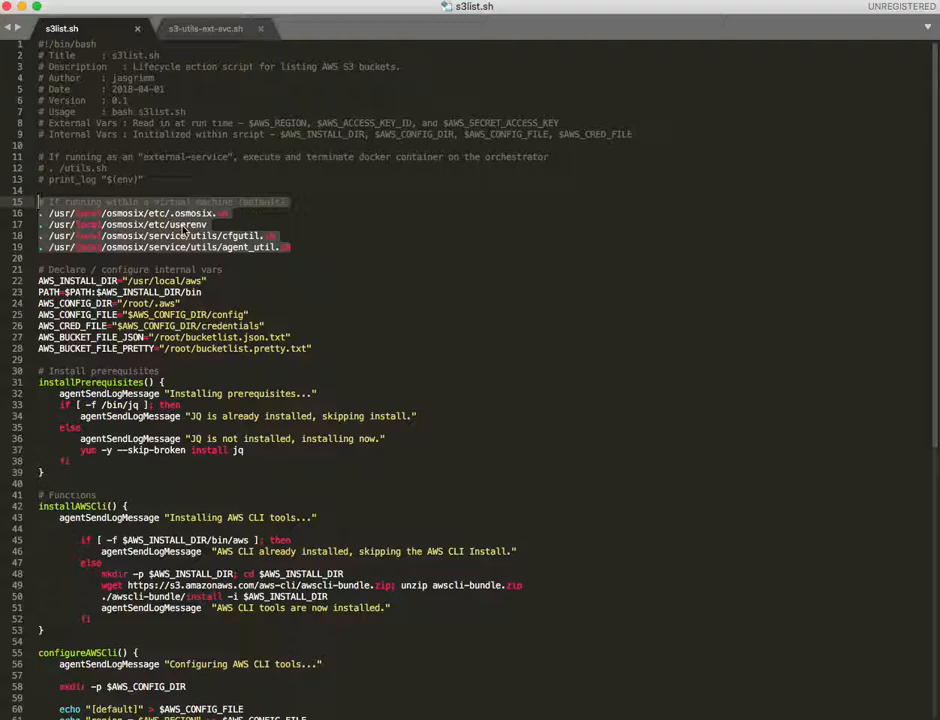
{"action": "left_click_drag", "start_coordinate": [291, 247], "coordinate": [40, 213]}
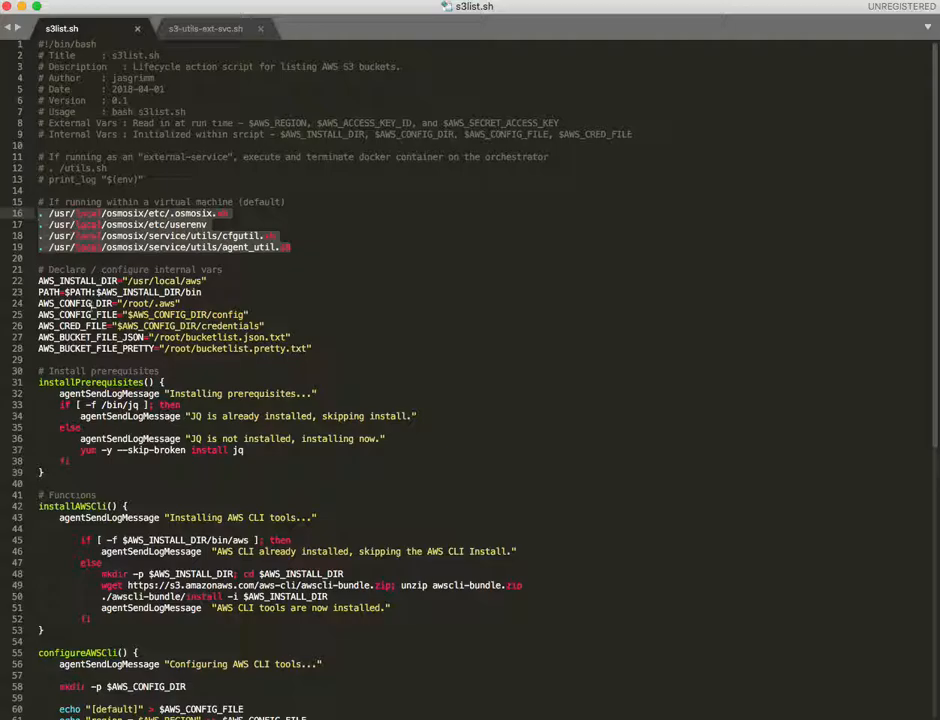
{"action": "scroll", "coordinate": [94, 302], "scroll_direction": "down", "scroll_amount": 13}
{"action": "scroll", "coordinate": [150, 478], "scroll_direction": "up", "scroll_amount": 13}
Show s3-utils-ext-svc.sh and highlight the line that sources /utils.sh for running as an external service.
{"action": "left_click", "coordinate": [160, 29]}
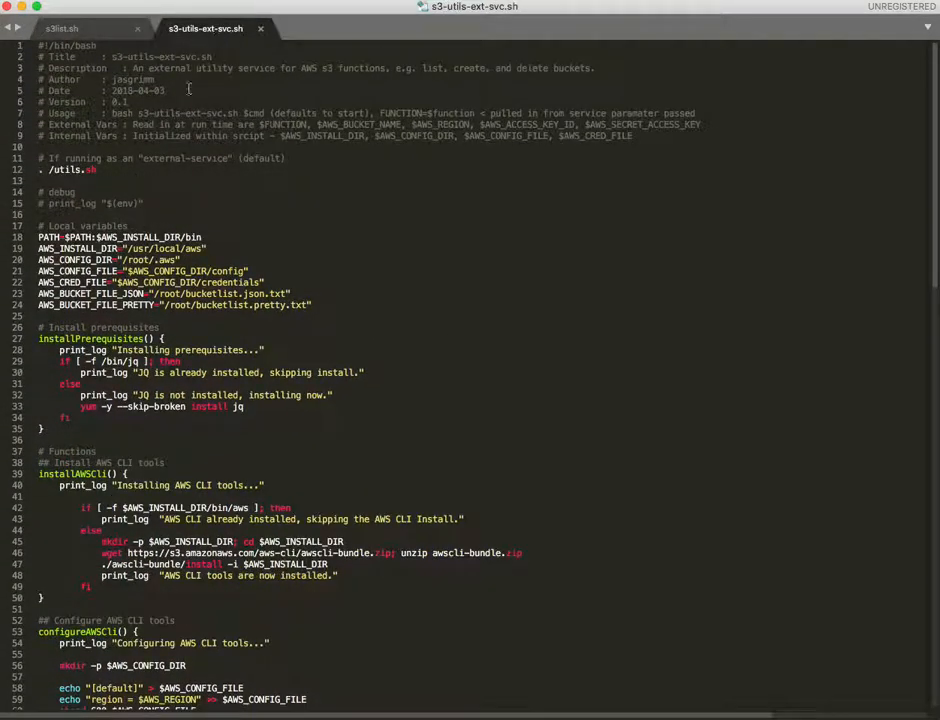
{"action": "left_click", "coordinate": [38, 169]}
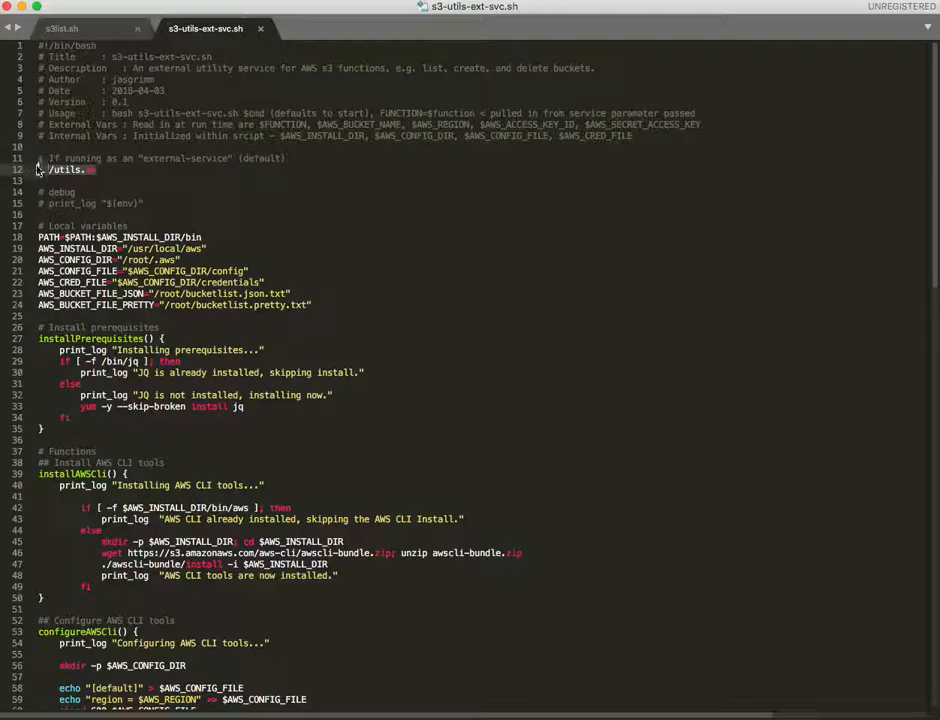
{"action": "scroll", "coordinate": [180, 220], "scroll_direction": "down", "scroll_amount": 1}
{"action": "scroll", "coordinate": [208, 252], "scroll_direction": "up", "scroll_amount": 1}
Examine the script's local variables and its install and configure functions, highlighting $AWS_CRED_FILE in the access key line of configureAWSCli.
{"action": "scroll", "coordinate": [70, 265], "scroll_direction": "down", "scroll_amount": 4}
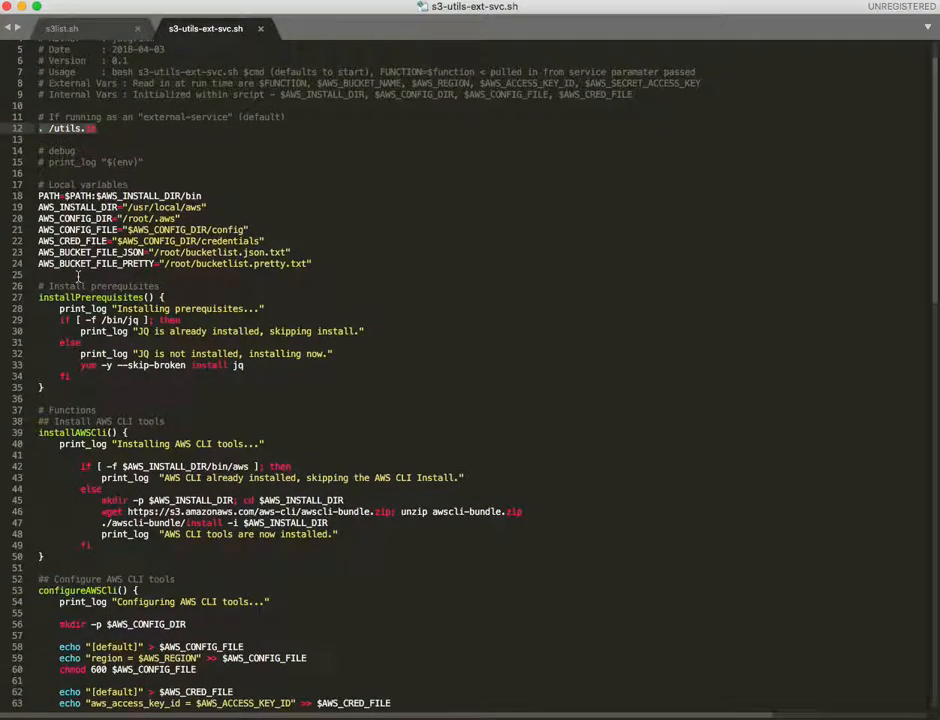
{"action": "scroll", "coordinate": [172, 352], "scroll_direction": "down", "scroll_amount": 4}
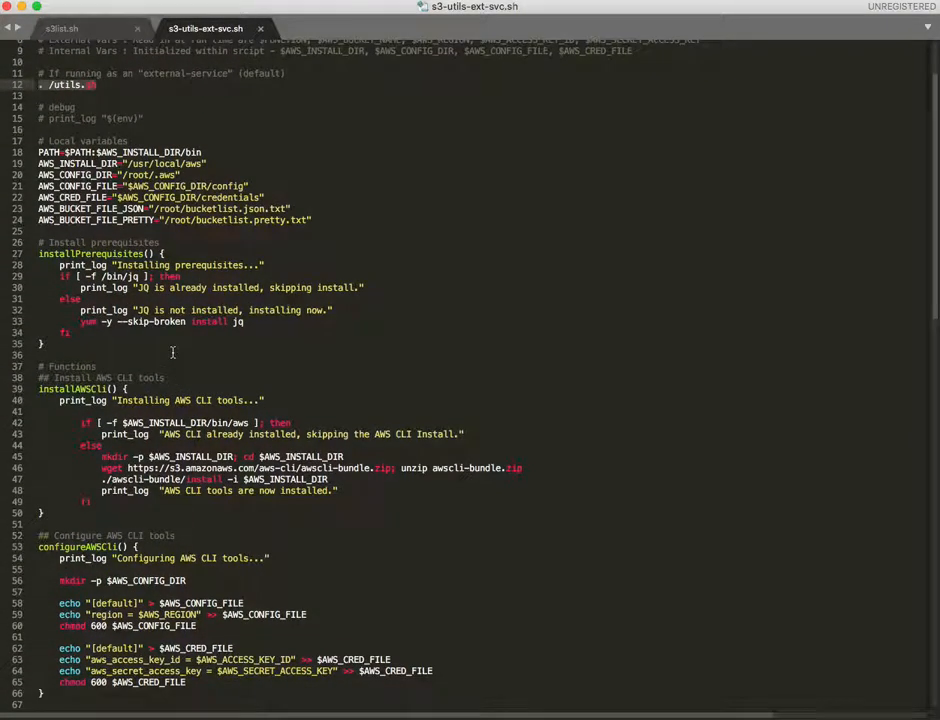
{"action": "scroll", "coordinate": [172, 352], "scroll_direction": "up", "scroll_amount": 8}
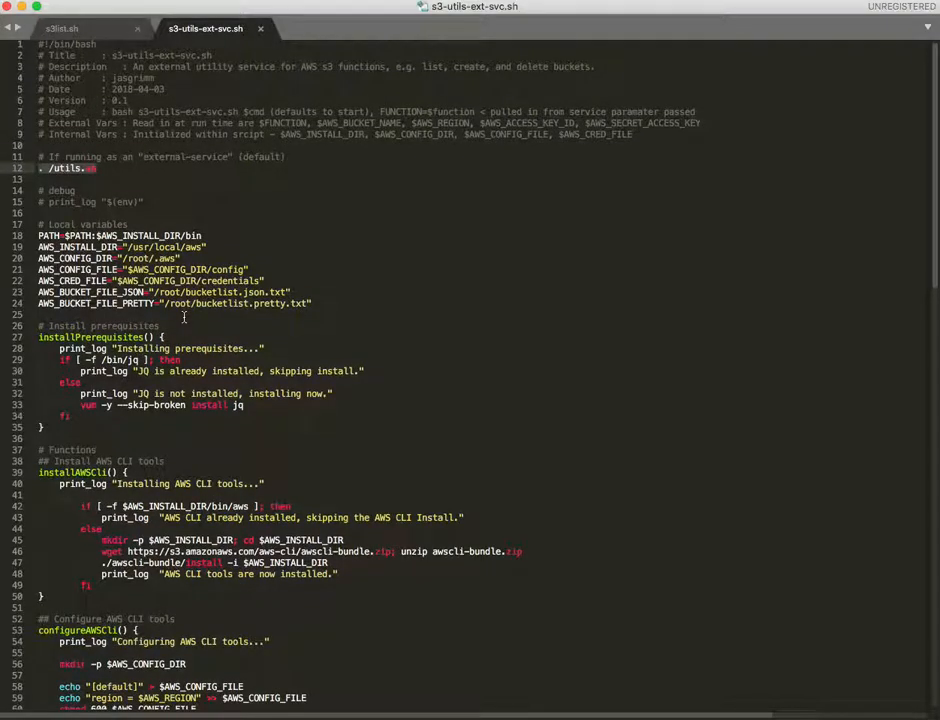
{"action": "scroll", "coordinate": [184, 317], "scroll_direction": "down", "scroll_amount": 5}
{"action": "scroll", "coordinate": [104, 326], "scroll_direction": "down", "scroll_amount": 3}
{"action": "scroll", "coordinate": [104, 326], "scroll_direction": "down", "scroll_amount": 7}
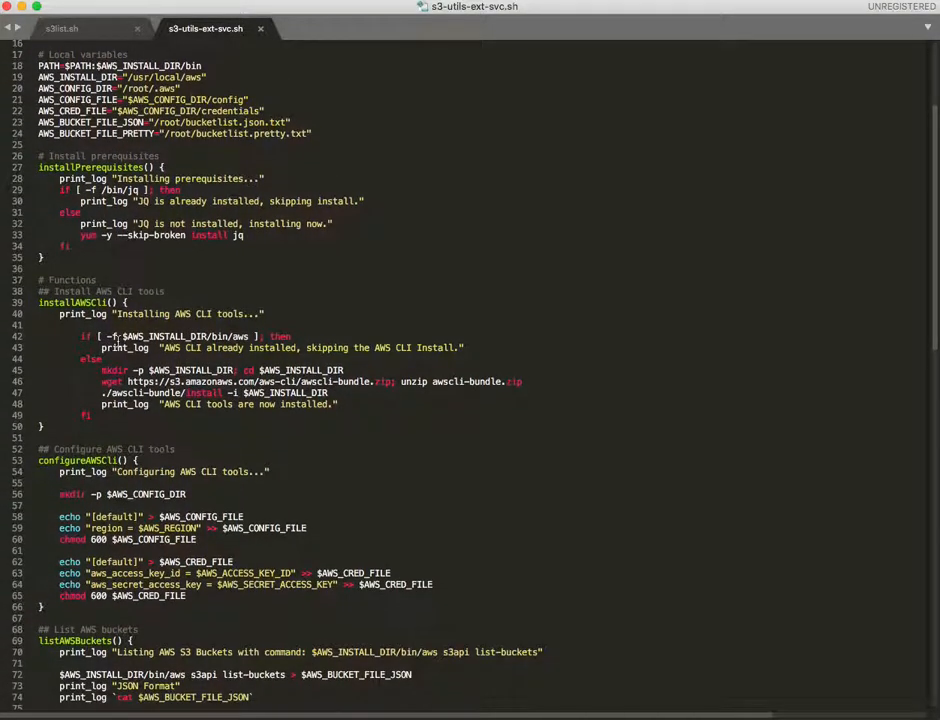
{"action": "scroll", "coordinate": [118, 338], "scroll_direction": "down", "scroll_amount": 8}
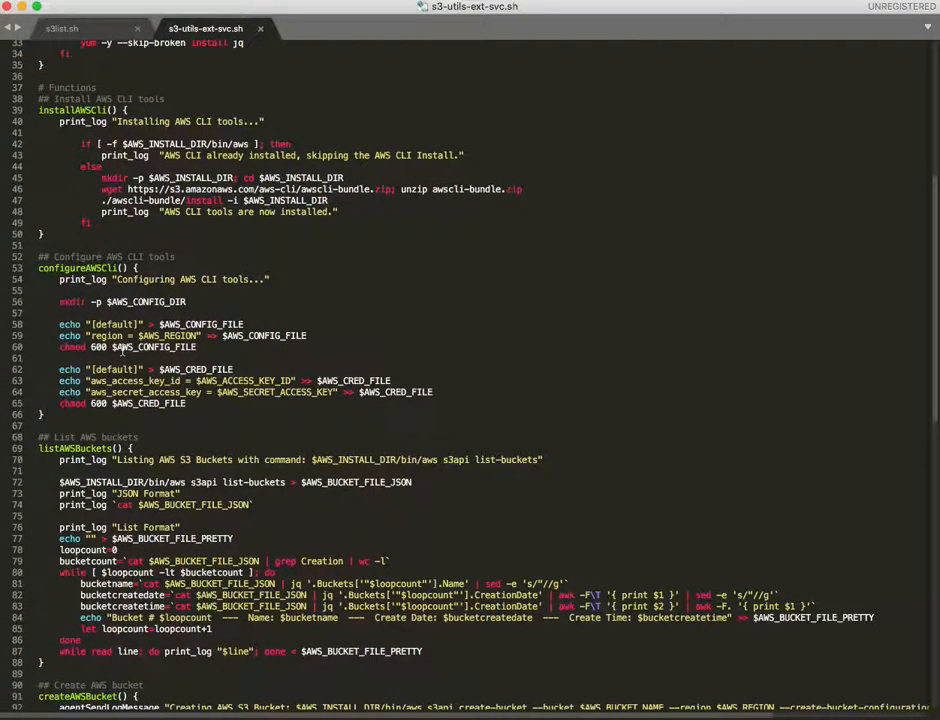
{"action": "scroll", "coordinate": [114, 348], "scroll_direction": "down", "scroll_amount": 2}
{"action": "double_click", "coordinate": [340, 337]}
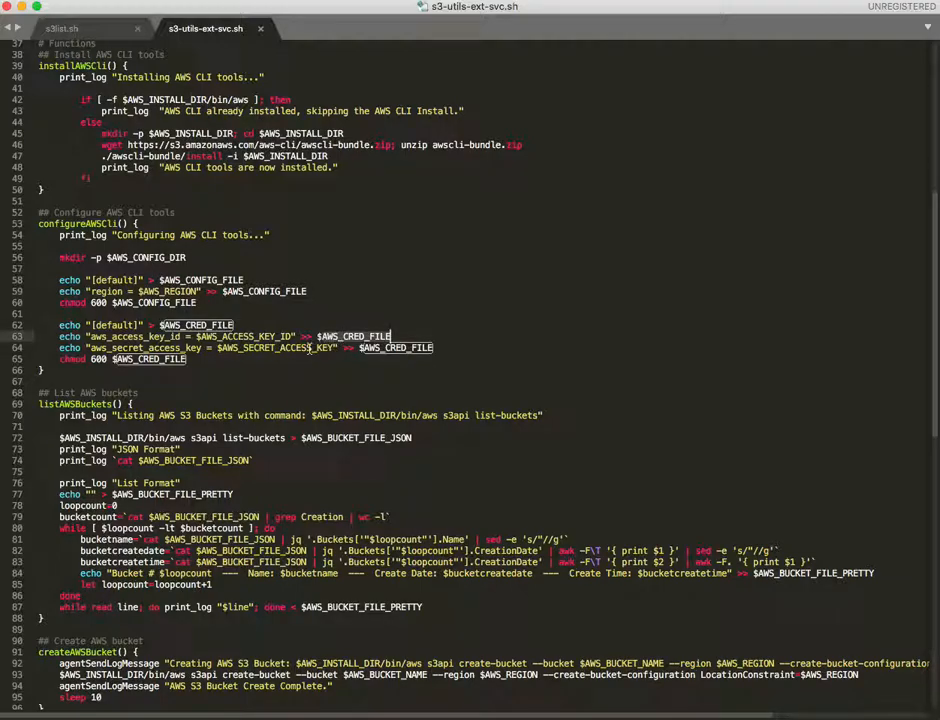
Highlight the AWS_ACCESS_KEY_ID and AWS_SECRET_ACCESS_KEY variables written to the credentials file in configureAWSCli.
{"action": "double_click", "coordinate": [228, 339]}
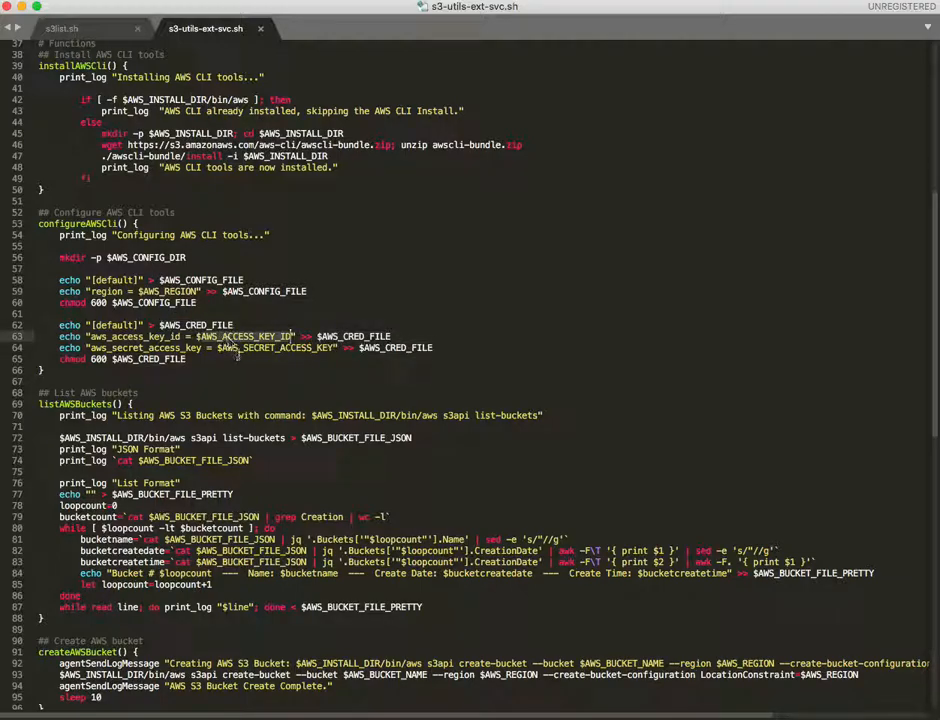
{"action": "double_click", "coordinate": [240, 348]}
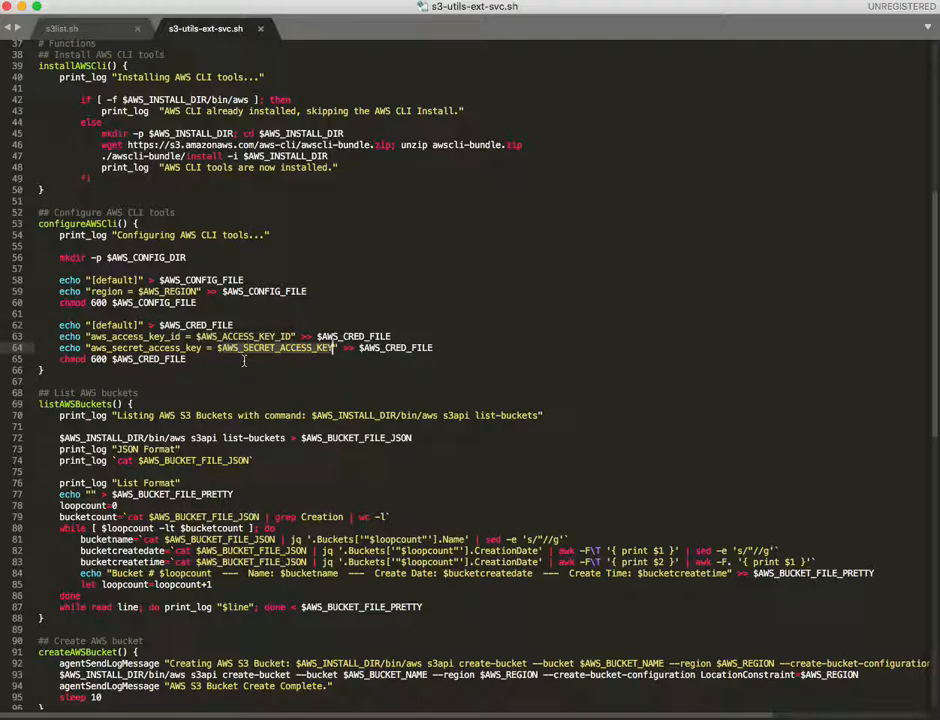
Review the list, create and delete bucket functions, and highlight the installPrerequisites call in the Main section.
{"action": "scroll", "coordinate": [45, 360], "scroll_direction": "down", "scroll_amount": 5}
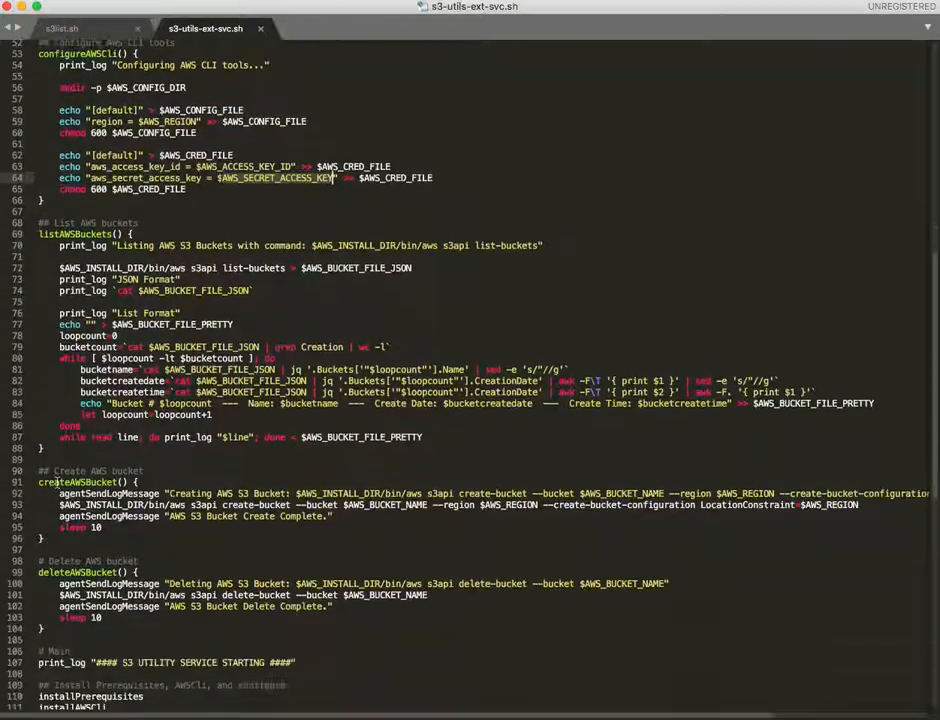
{"action": "scroll", "coordinate": [130, 330], "scroll_direction": "down", "scroll_amount": 3}
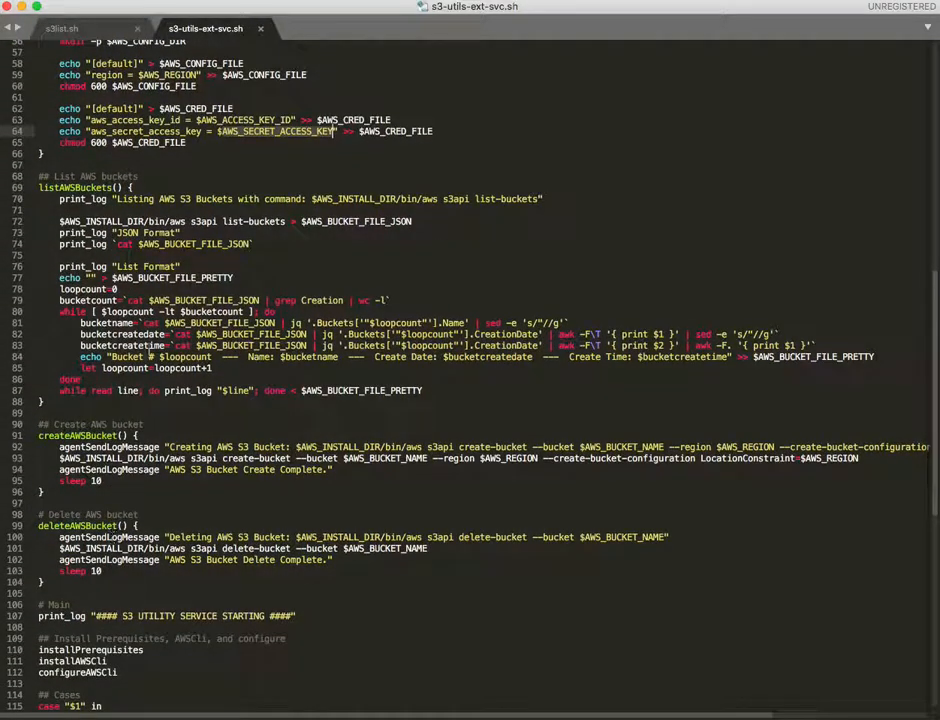
{"action": "scroll", "coordinate": [150, 420], "scroll_direction": "down", "scroll_amount": 4}
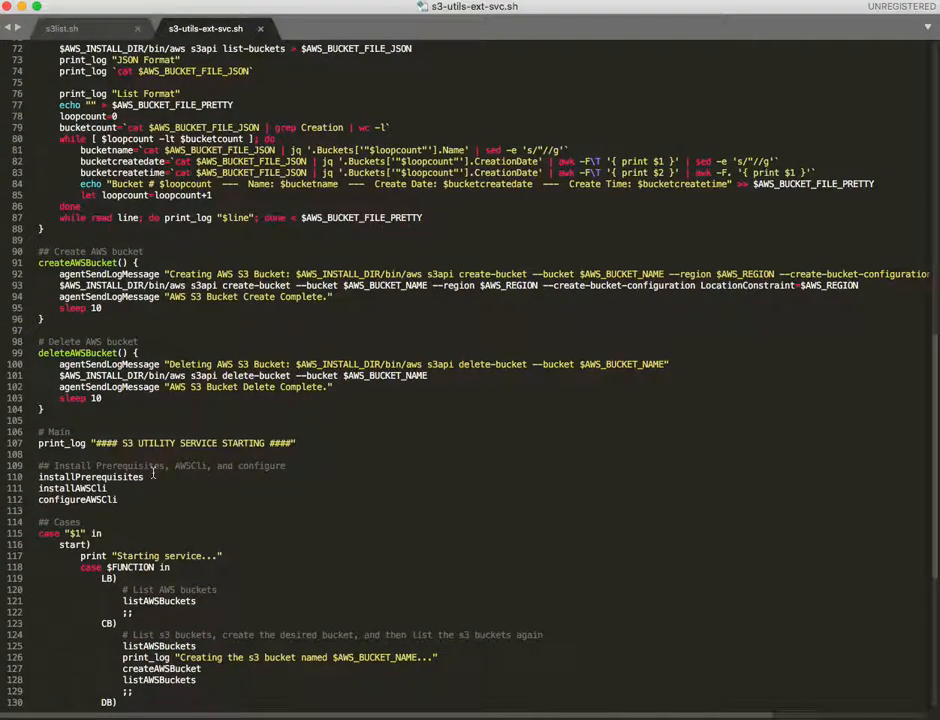
{"action": "scroll", "coordinate": [140, 490], "scroll_direction": "down", "scroll_amount": 4}
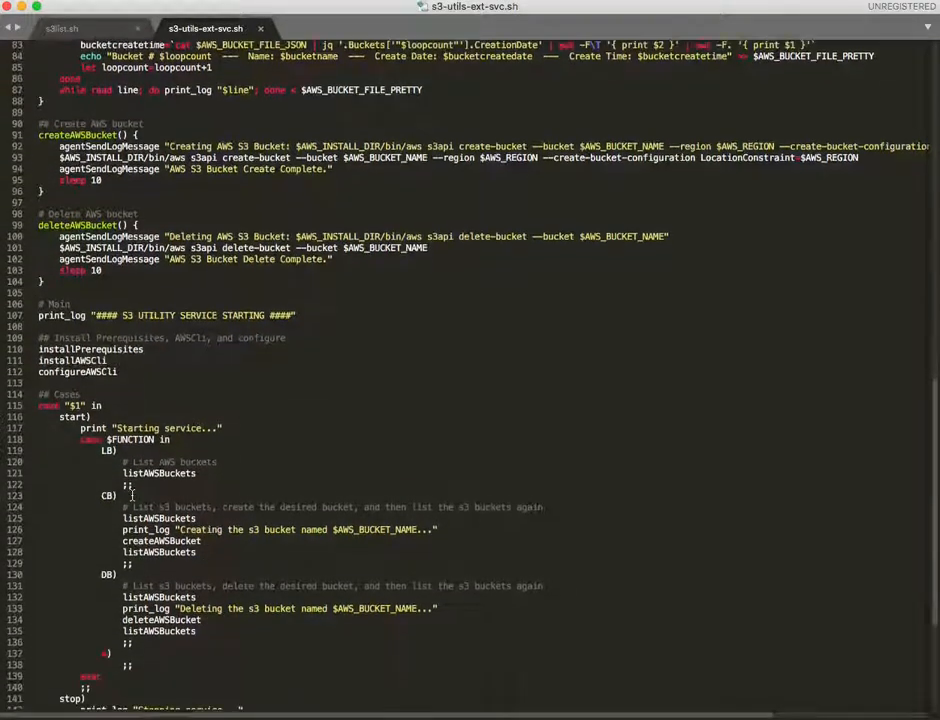
{"action": "scroll", "coordinate": [115, 430], "scroll_direction": "down", "scroll_amount": 1}
{"action": "scroll", "coordinate": [95, 330], "scroll_direction": "down", "scroll_amount": 1}
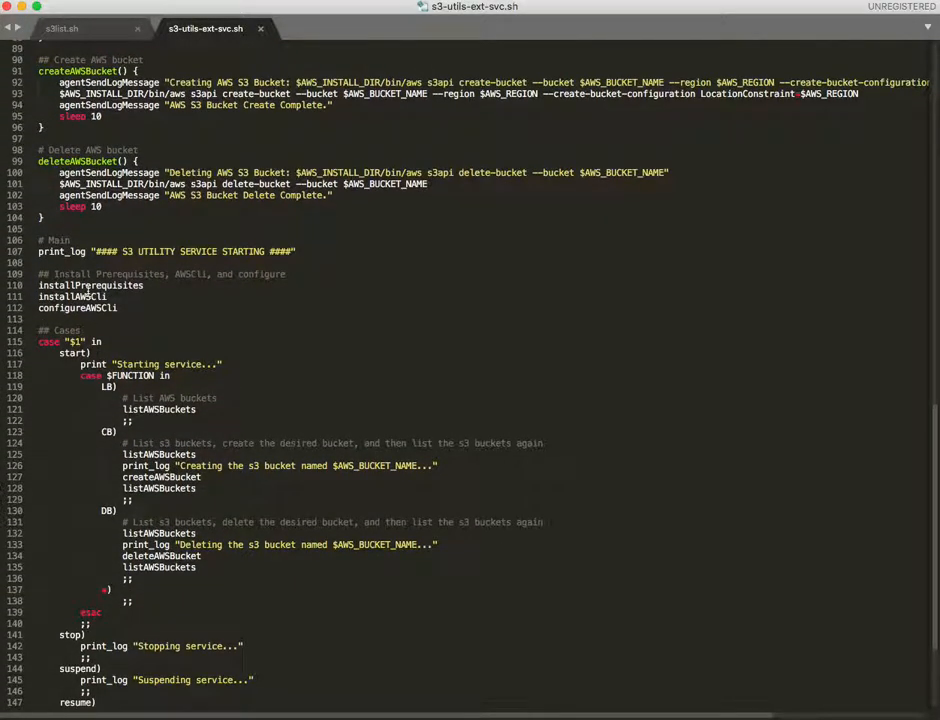
{"action": "double_click", "coordinate": [83, 285]}
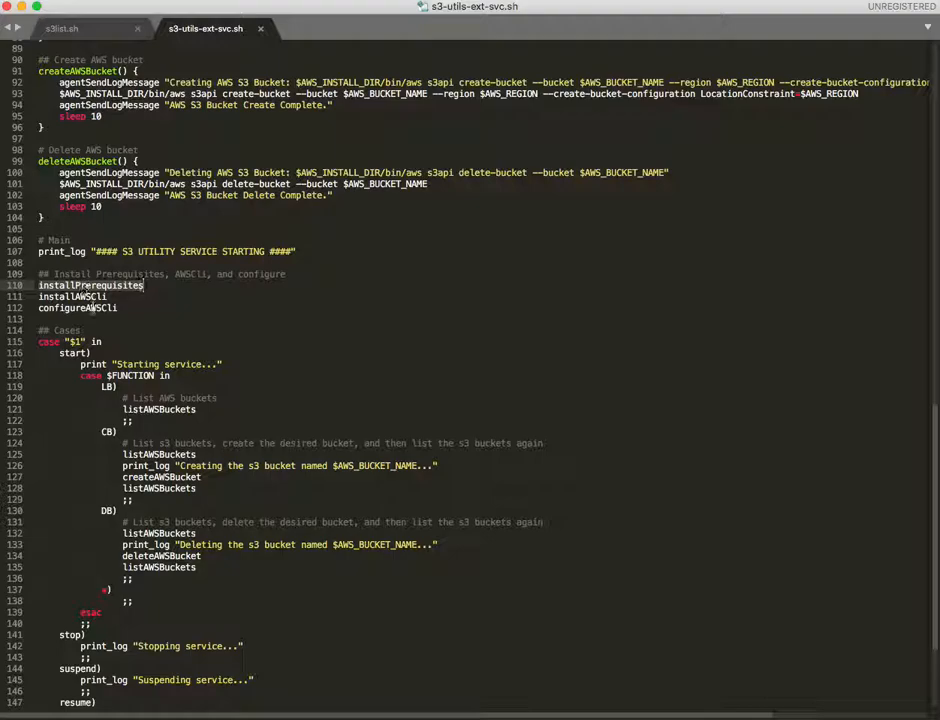
{"action": "mouse_move", "coordinate": [118, 302]}
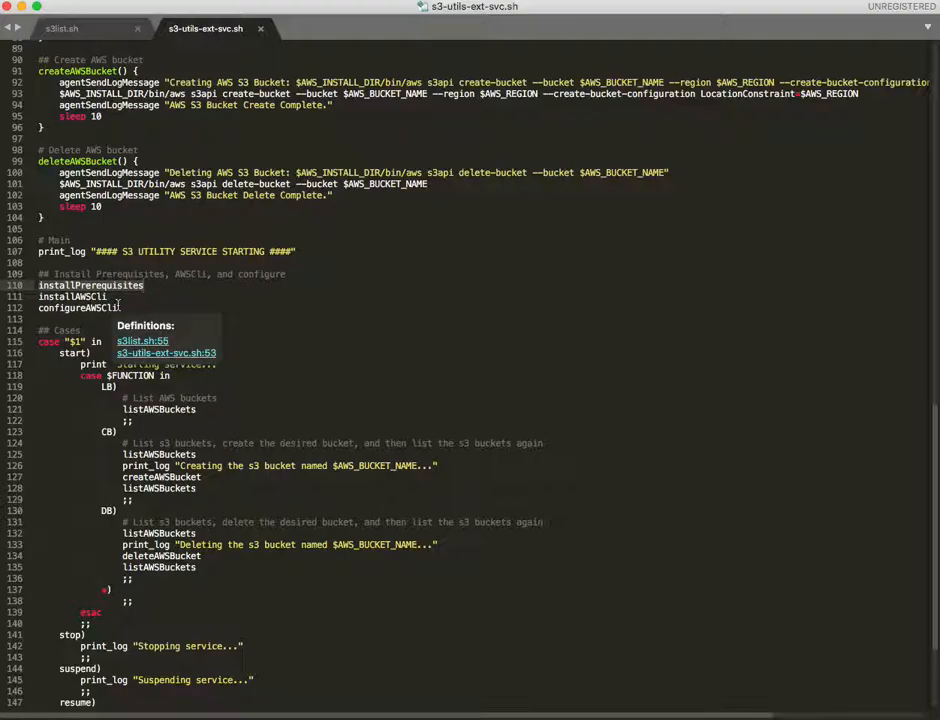
{"action": "left_click", "coordinate": [268, 299]}
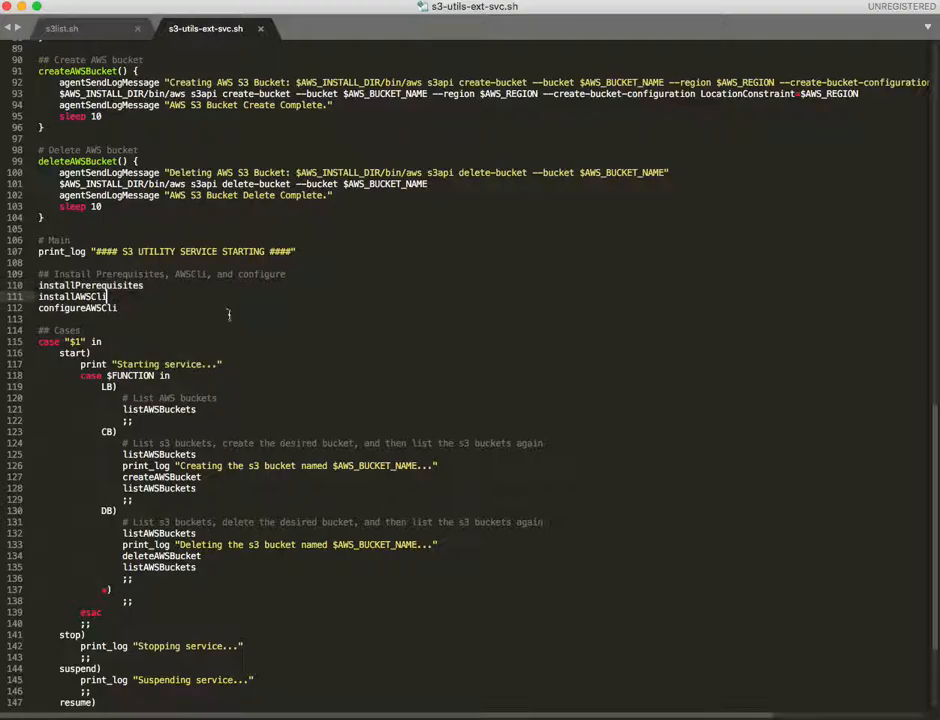
Show the script's case block, and switch to the service editor in the browser to inspect the Update and Start script URLs' ending arguments.
{"action": "scroll", "coordinate": [325, 402], "scroll_direction": "down", "scroll_amount": 2}
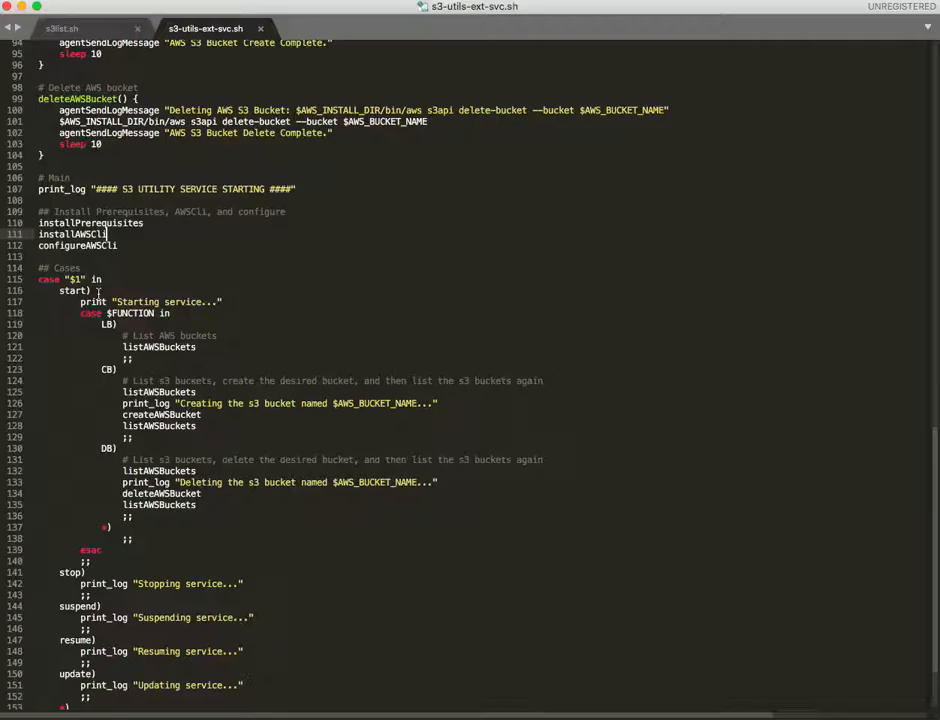
{"action": "key", "text": "super+Tab"}
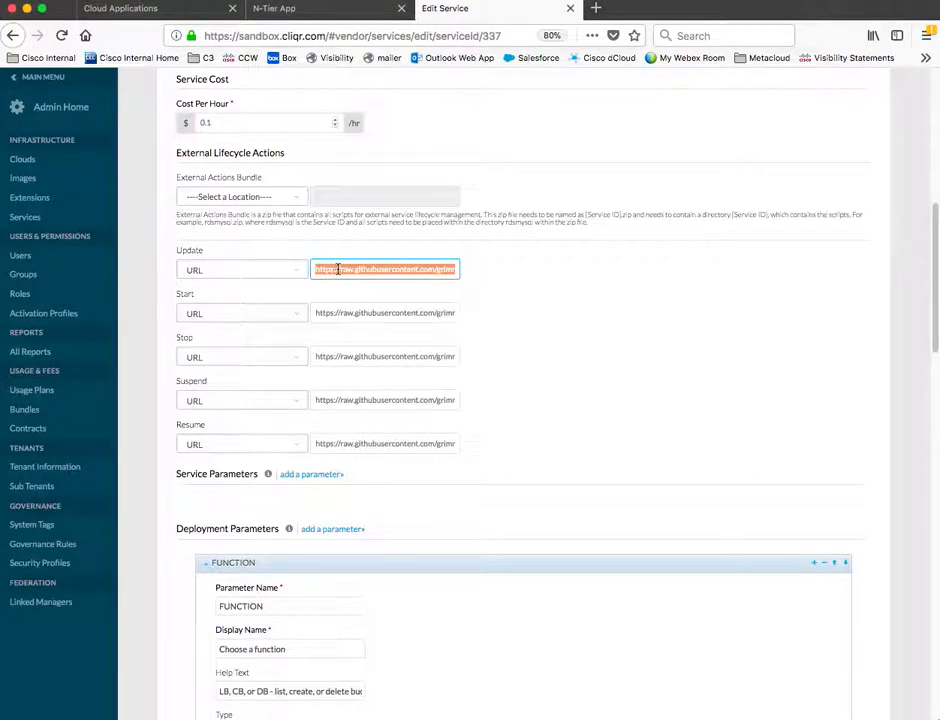
{"action": "key", "text": "super+v"}
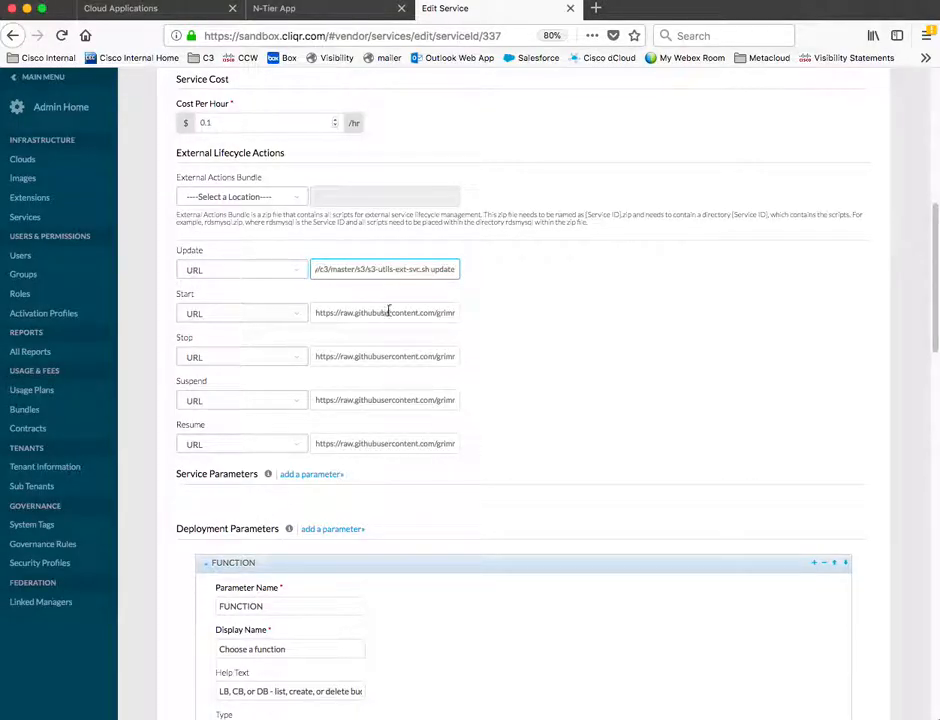
{"action": "double_click", "coordinate": [391, 313]}
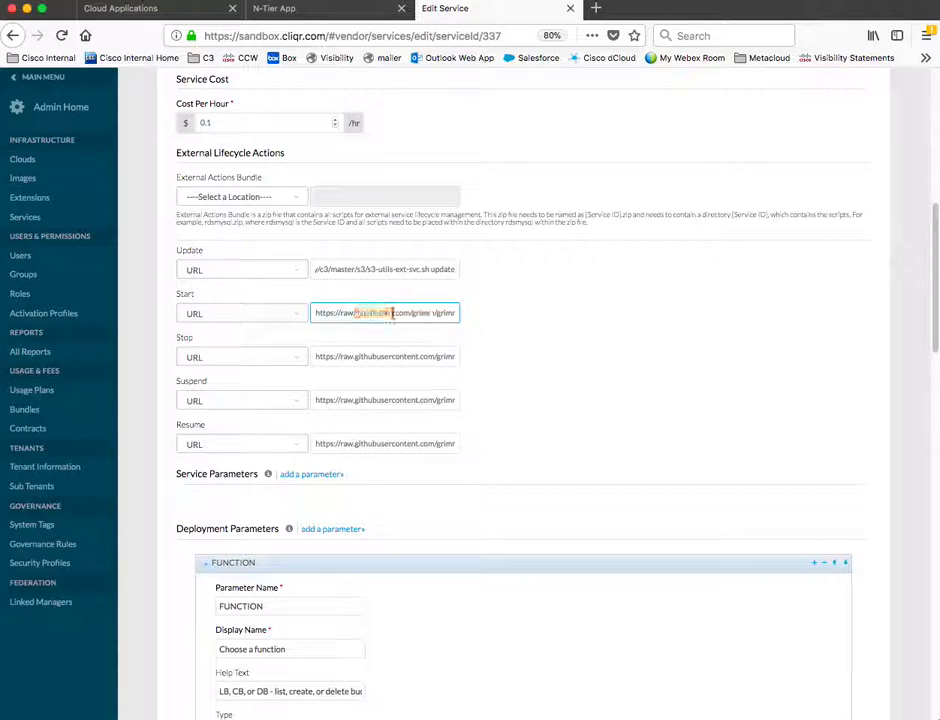
{"action": "key", "text": "super+a"}
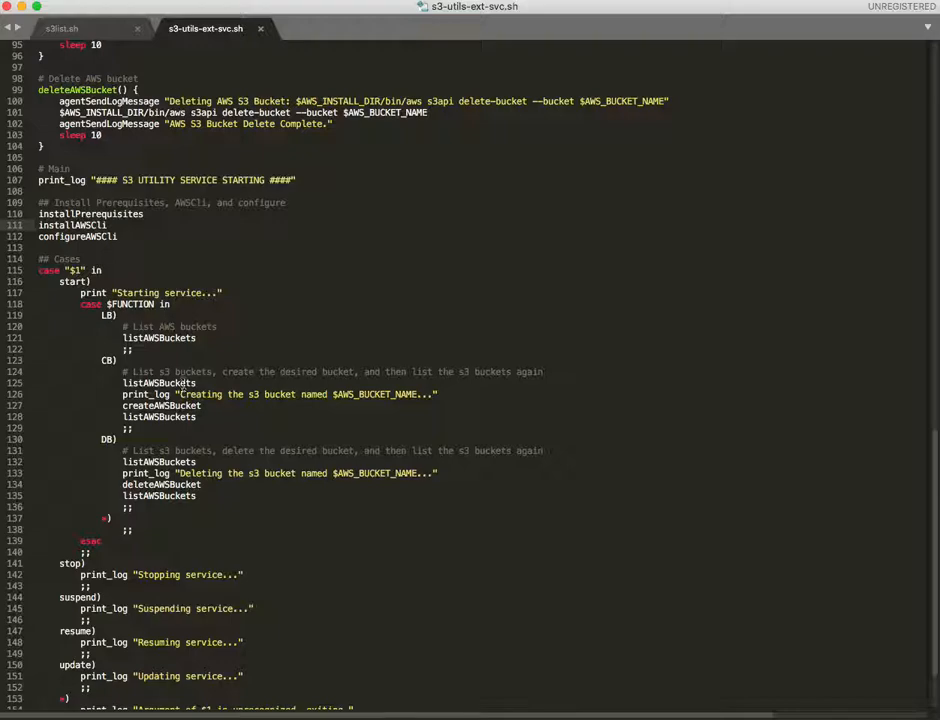
Highlight FUNCTION in the script's start case and point out the LB option that calls listAWSBuckets.
{"action": "double_click", "coordinate": [138, 305]}
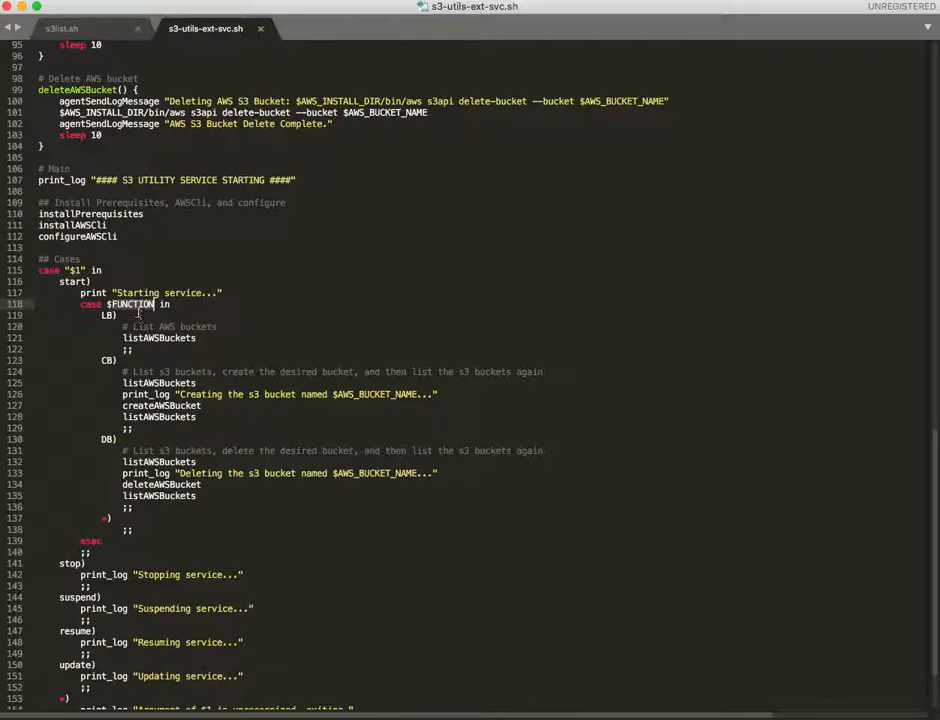
{"action": "left_click", "coordinate": [109, 315]}
{"action": "left_click", "coordinate": [146, 337]}
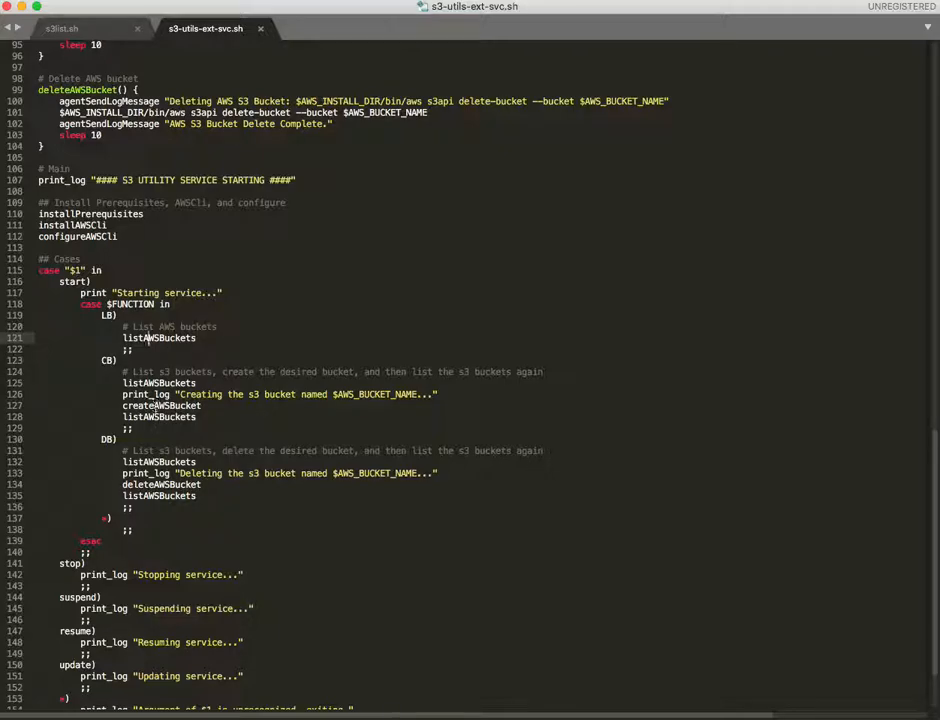
Compare the logging commands by highlighting print_log in s3-utils-ext-svc.sh and agentSendLogMessage in s3list.sh, ending back on s3-utils-ext-svc.sh.
{"action": "scroll", "coordinate": [258, 437], "scroll_direction": "down", "scroll_amount": 3}
{"action": "scroll", "coordinate": [258, 437], "scroll_direction": "up", "scroll_amount": 15}
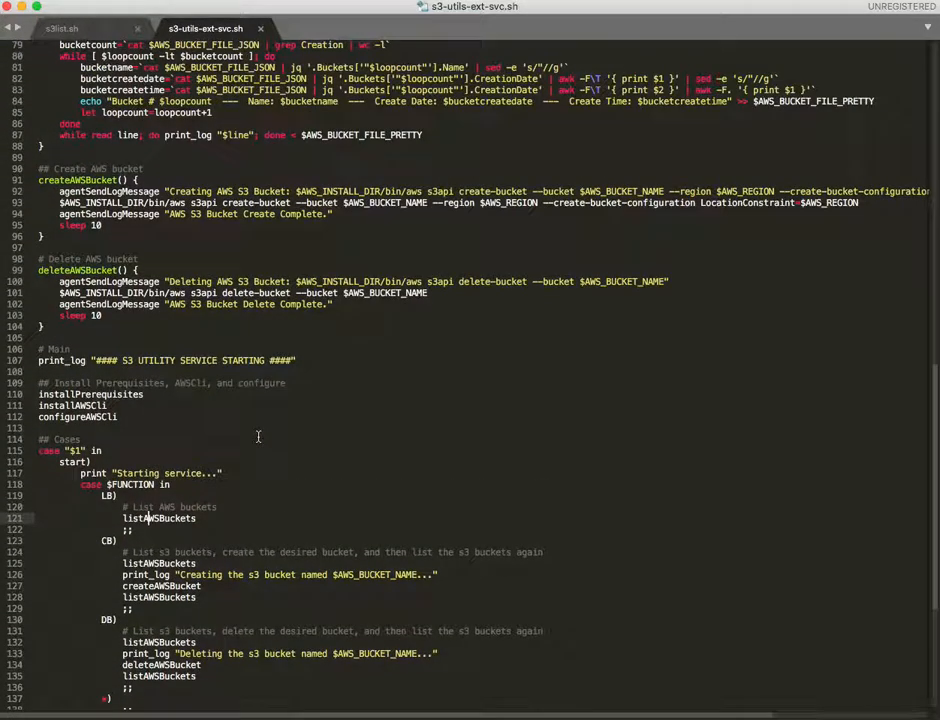
{"action": "scroll", "coordinate": [258, 437], "scroll_direction": "up", "scroll_amount": 12}
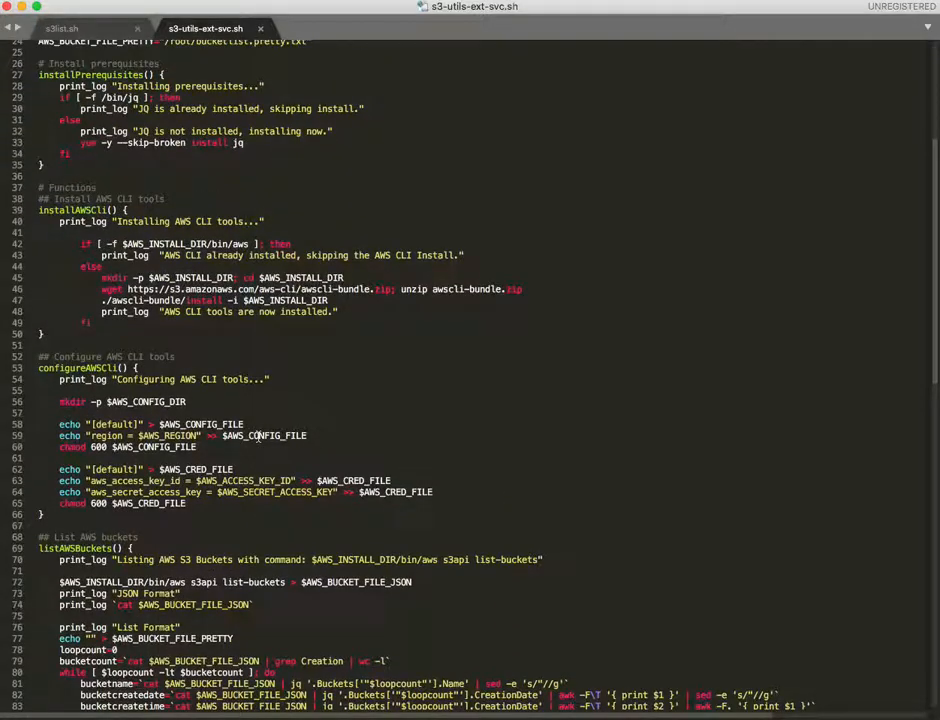
{"action": "scroll", "coordinate": [258, 437], "scroll_direction": "up", "scroll_amount": 1}
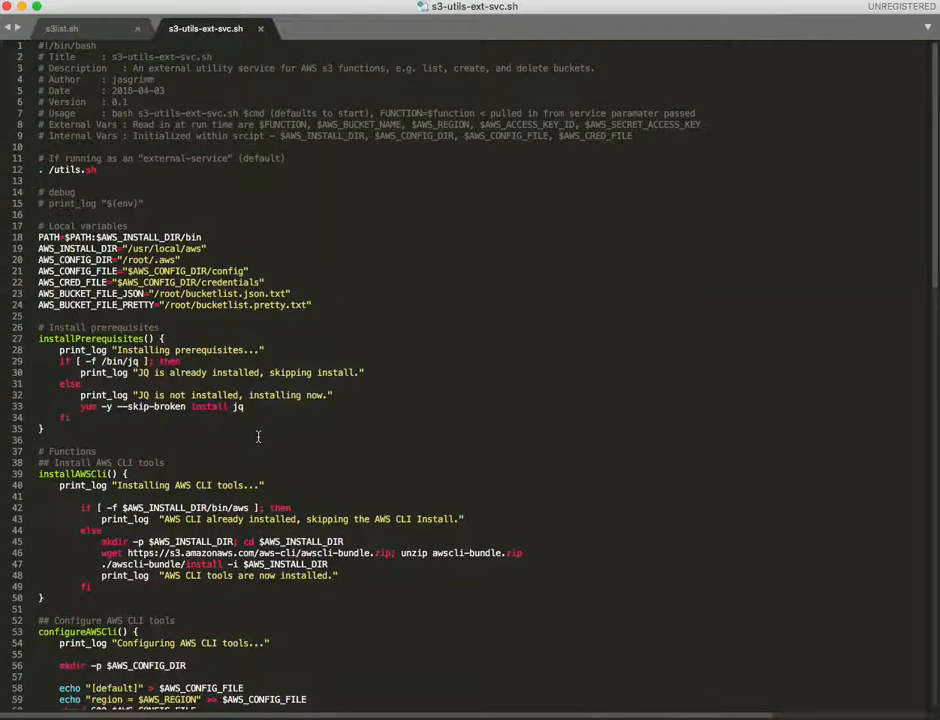
{"action": "scroll", "coordinate": [258, 437], "scroll_direction": "down", "scroll_amount": 5}
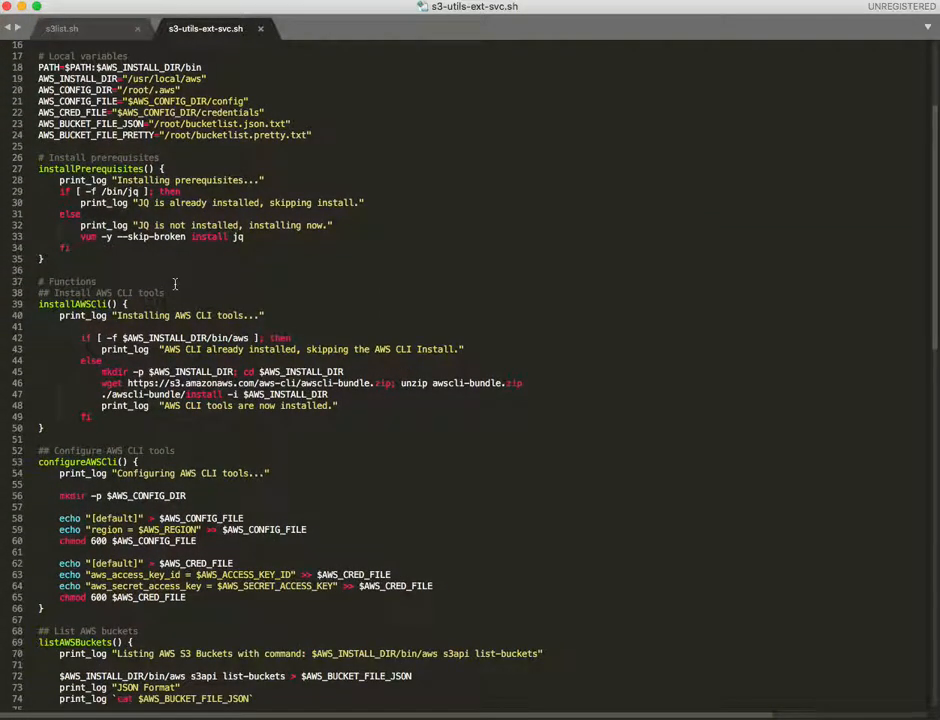
{"action": "scroll", "coordinate": [175, 284], "scroll_direction": "up", "scroll_amount": 5}
{"action": "scroll", "coordinate": [175, 284], "scroll_direction": "down", "scroll_amount": 12}
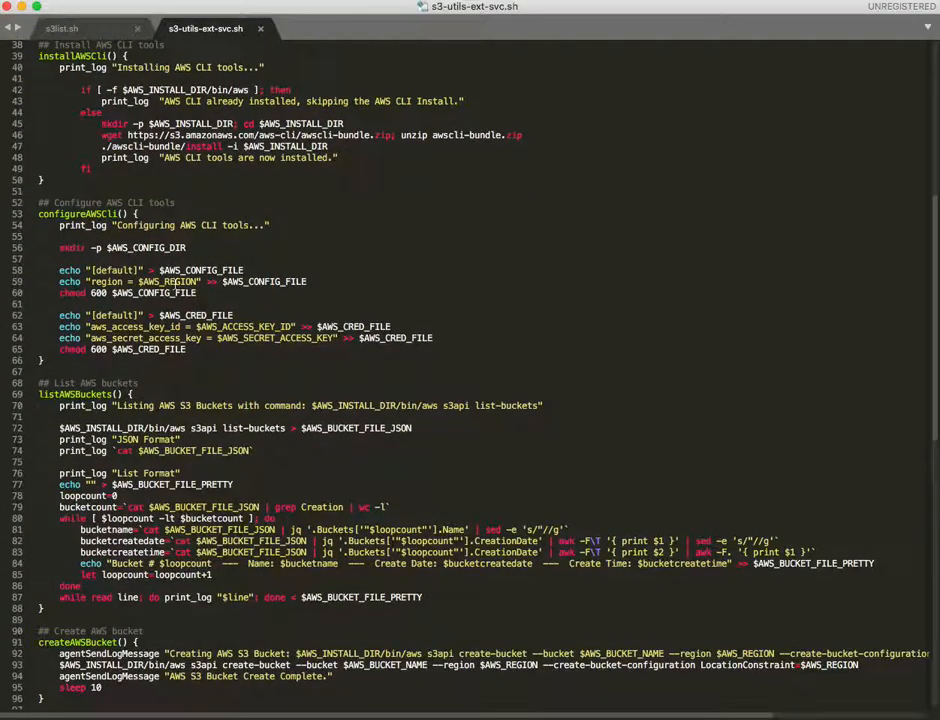
{"action": "double_click", "coordinate": [90, 442]}
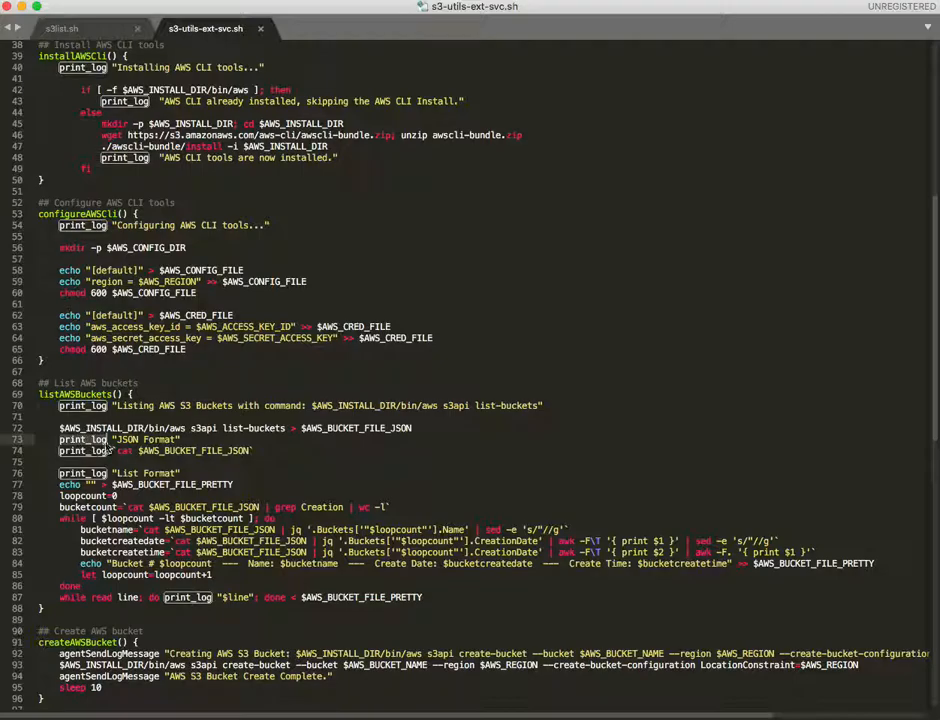
{"action": "left_click", "coordinate": [99, 37]}
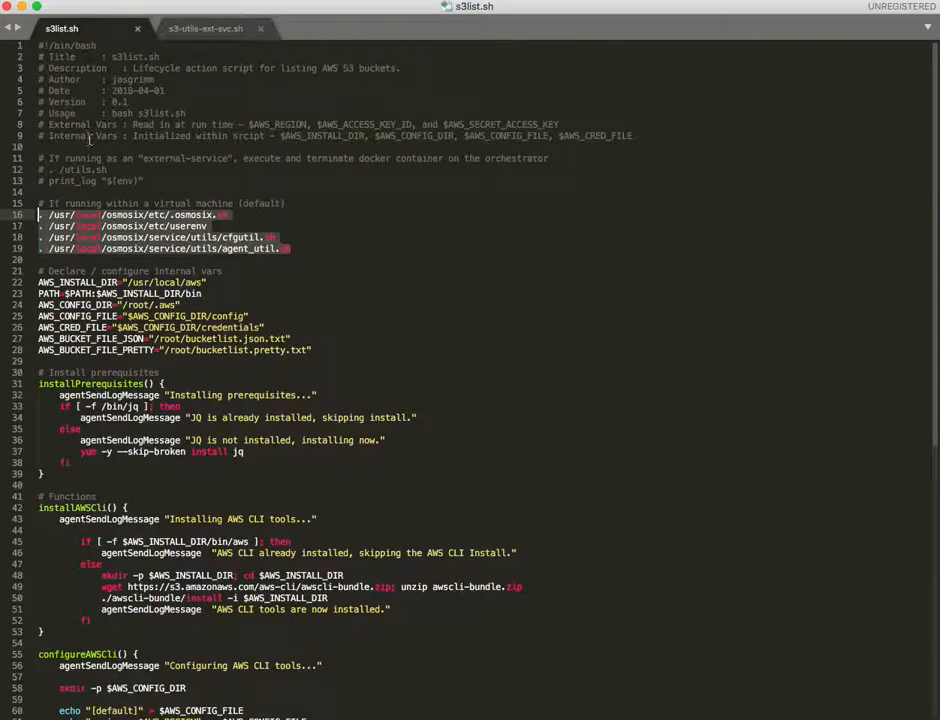
{"action": "double_click", "coordinate": [110, 520]}
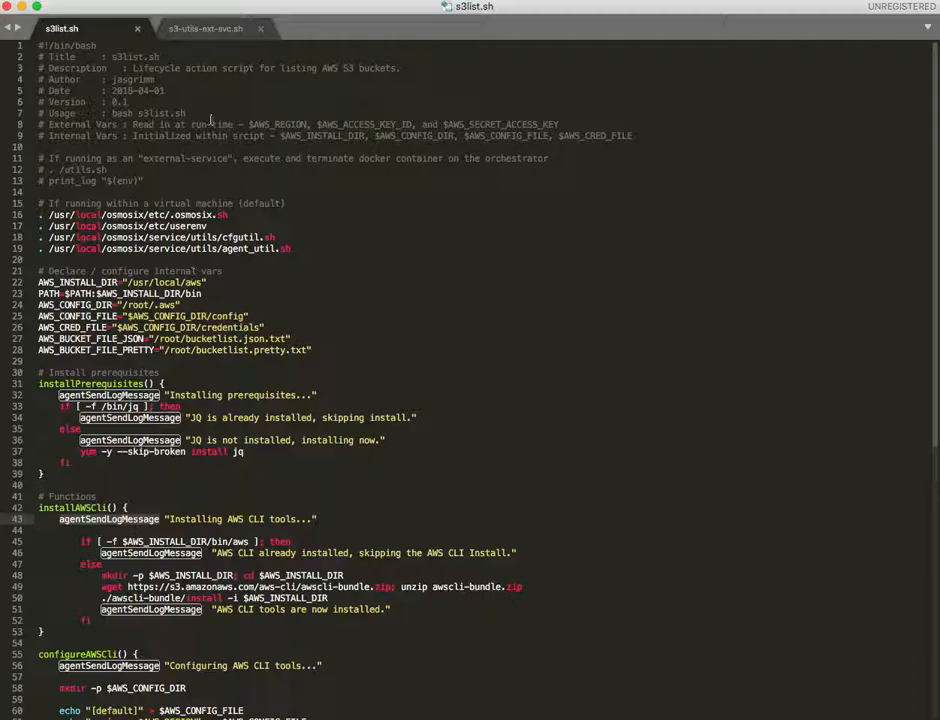
{"action": "left_click", "coordinate": [229, 32]}
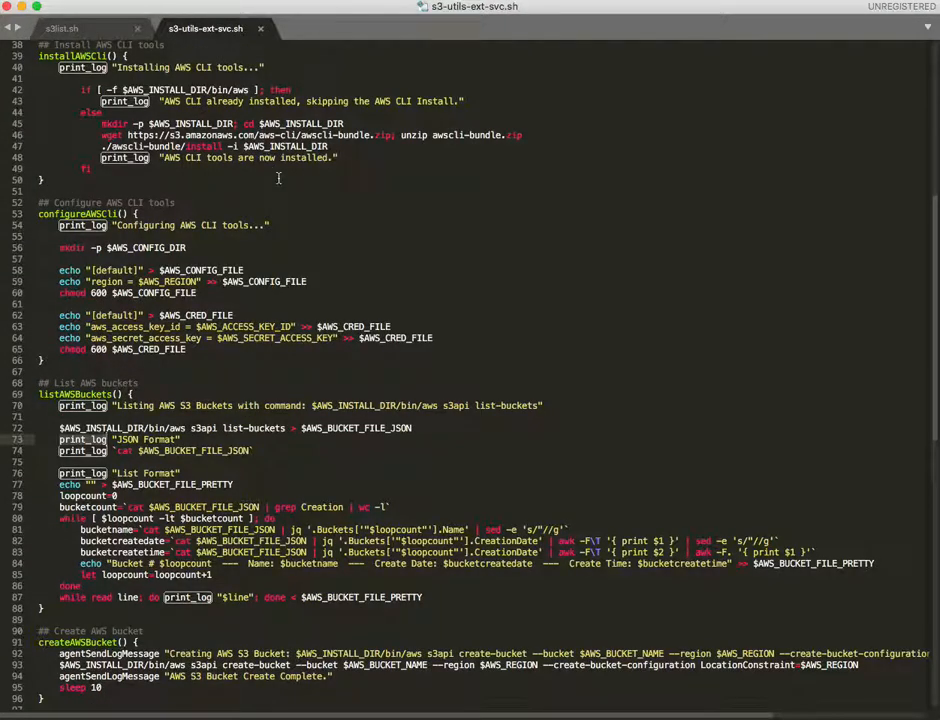
Switch to the browser and show the s3-utils application profile's topology with its inherited deployment parameters.
{"action": "key", "text": "super+Tab"}
{"action": "scroll", "coordinate": [536, 411], "scroll_direction": "up", "scroll_amount": 4}
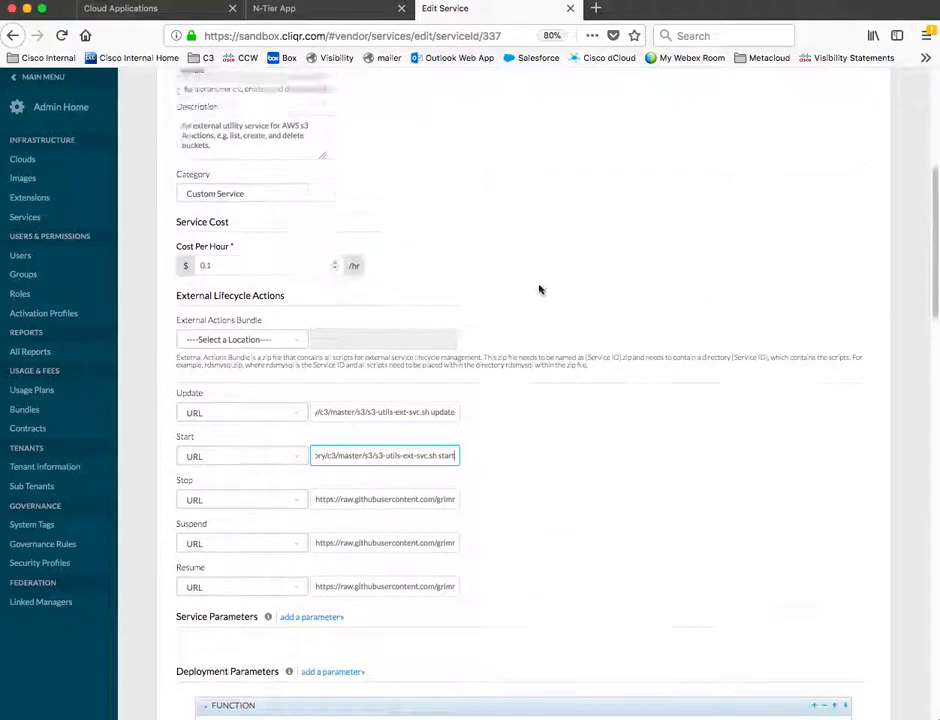
{"action": "left_click", "coordinate": [310, 10]}
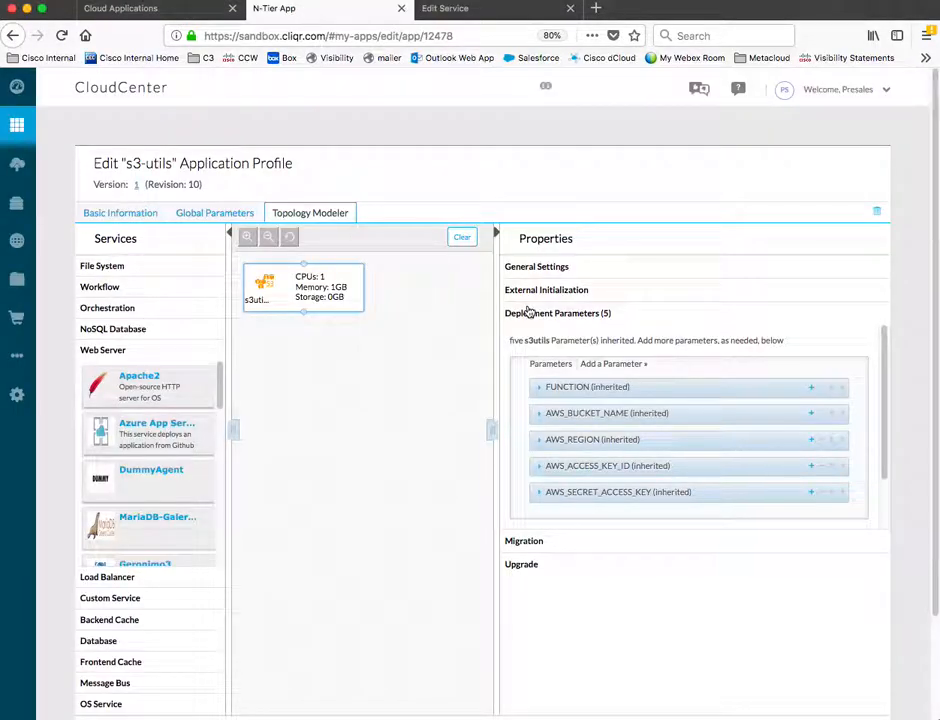
{"action": "scroll", "coordinate": [414, 490], "scroll_direction": "down", "scroll_amount": 2}
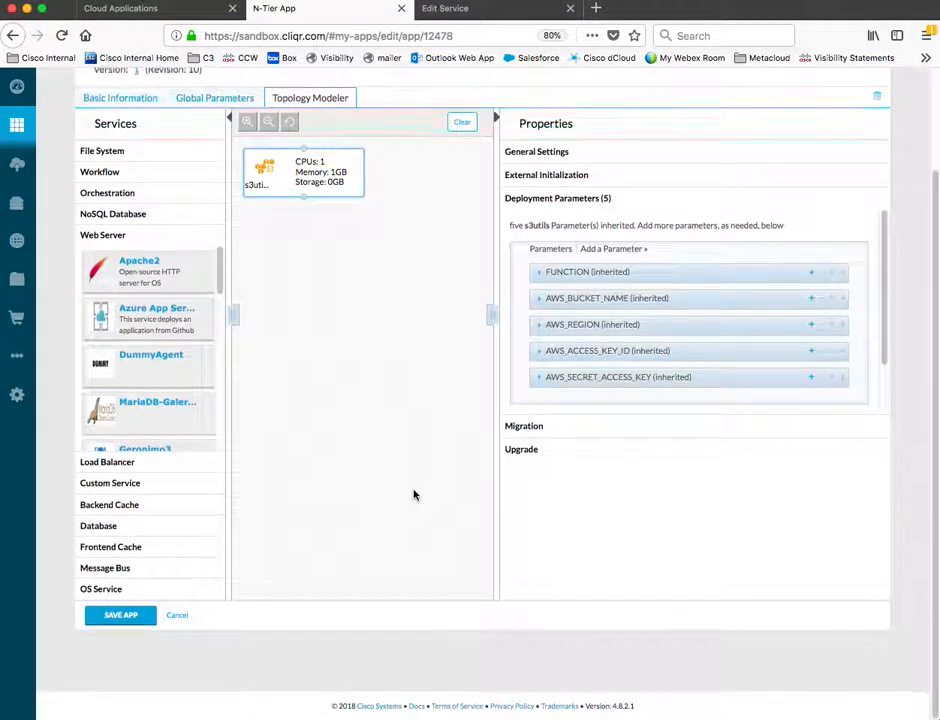
{"action": "scroll", "coordinate": [413, 487], "scroll_direction": "up", "scroll_amount": 2}
{"action": "scroll", "coordinate": [351, 468], "scroll_direction": "down", "scroll_amount": 2}
{"action": "scroll", "coordinate": [180, 206], "scroll_direction": "up", "scroll_amount": 2}
Examine the s3-utils profile's basic information, including its description, category, logo, associated tags and metadata.
{"action": "left_click", "coordinate": [121, 214]}
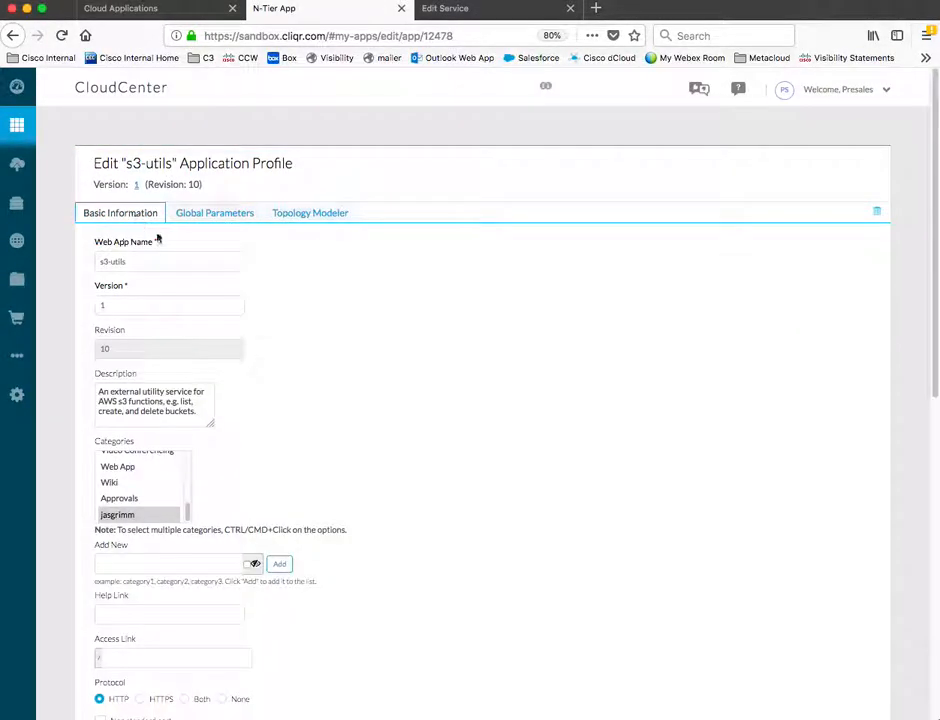
{"action": "scroll", "coordinate": [315, 390], "scroll_direction": "down", "scroll_amount": 2}
{"action": "scroll", "coordinate": [315, 392], "scroll_direction": "down", "scroll_amount": 6}
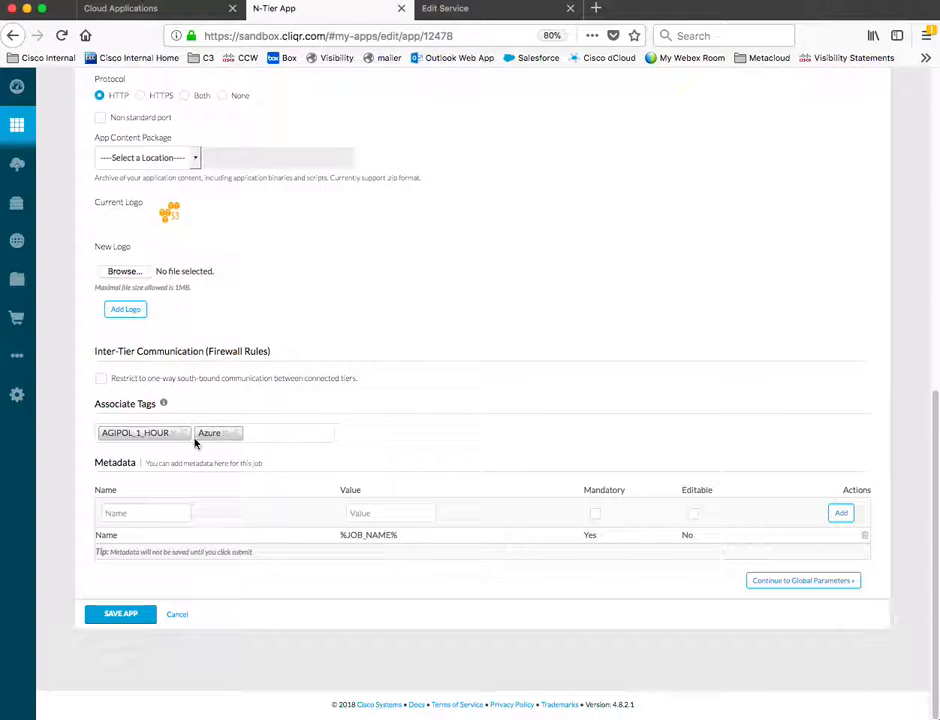
{"action": "scroll", "coordinate": [283, 386], "scroll_direction": "up", "scroll_amount": 5}
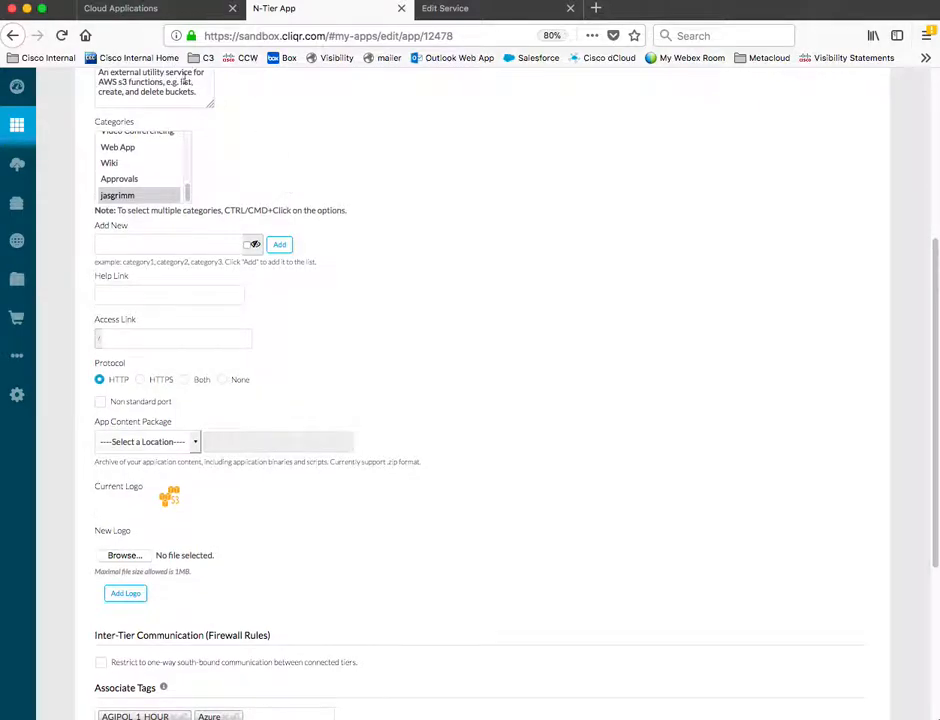
Start a deployment of the s3-utils application, name it jtg-s3-testing-1, and check the available deployment tags.
{"action": "left_click", "coordinate": [160, 14]}
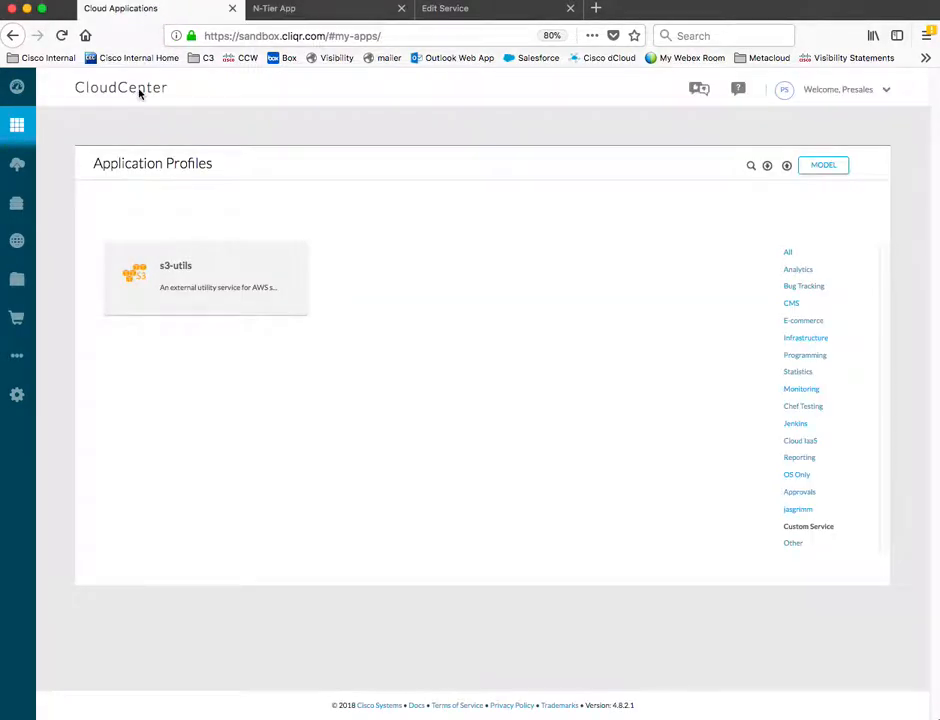
{"action": "left_click", "coordinate": [218, 274]}
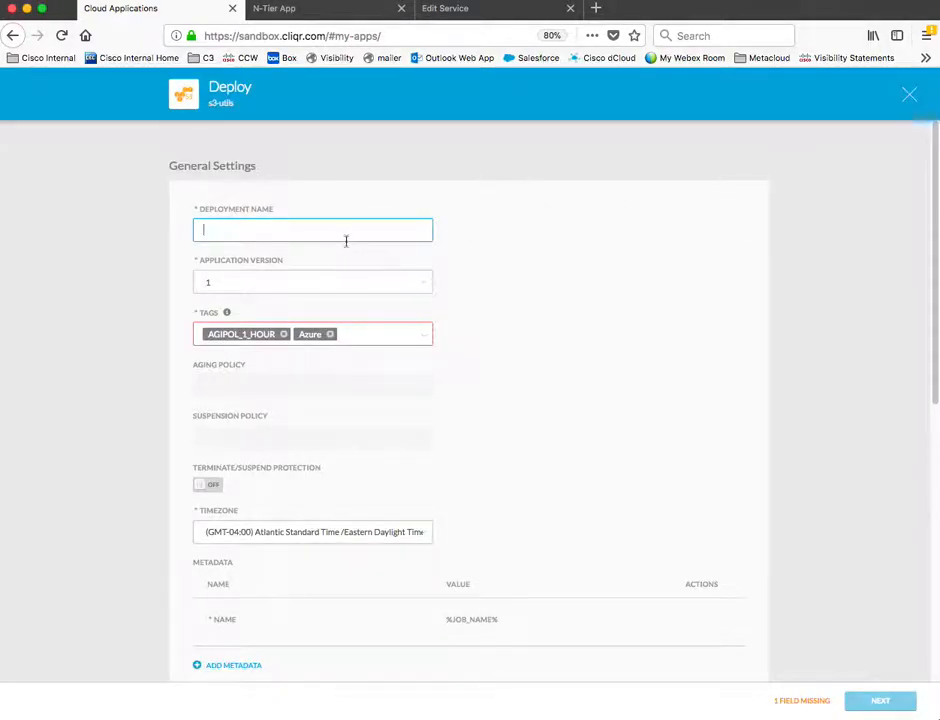
{"action": "type", "text": "jt"}
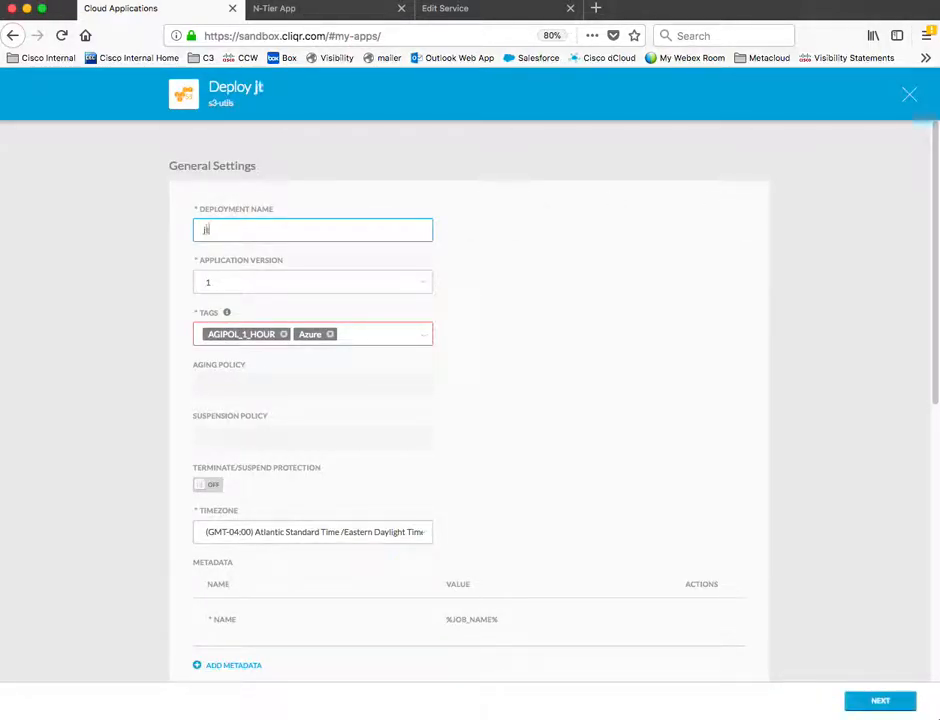
{"action": "type", "text": "g-"}
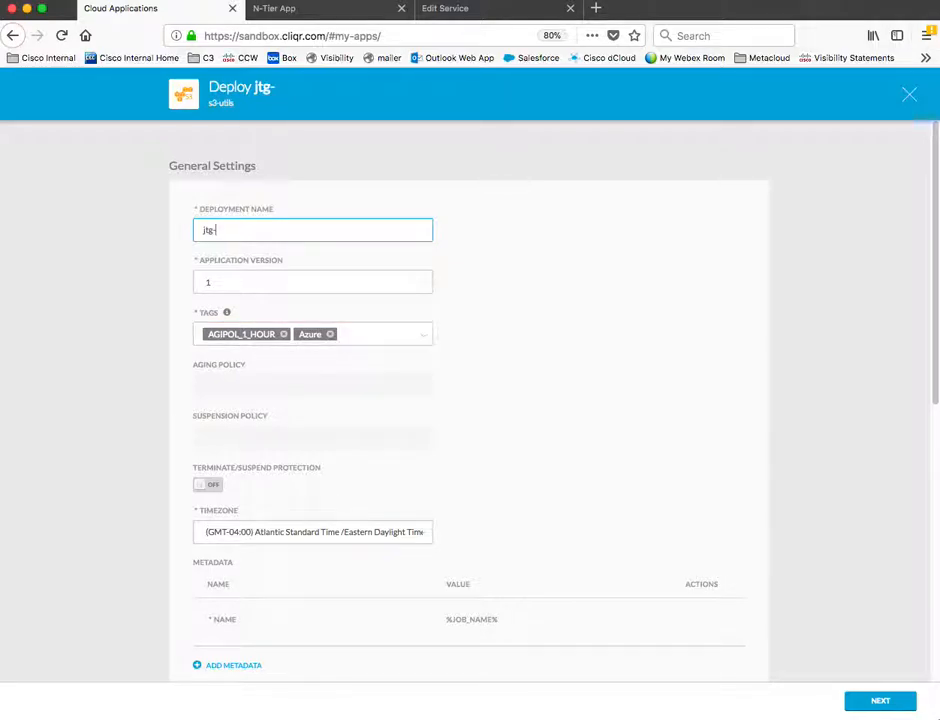
{"action": "type", "text": "s3-testing-1"}
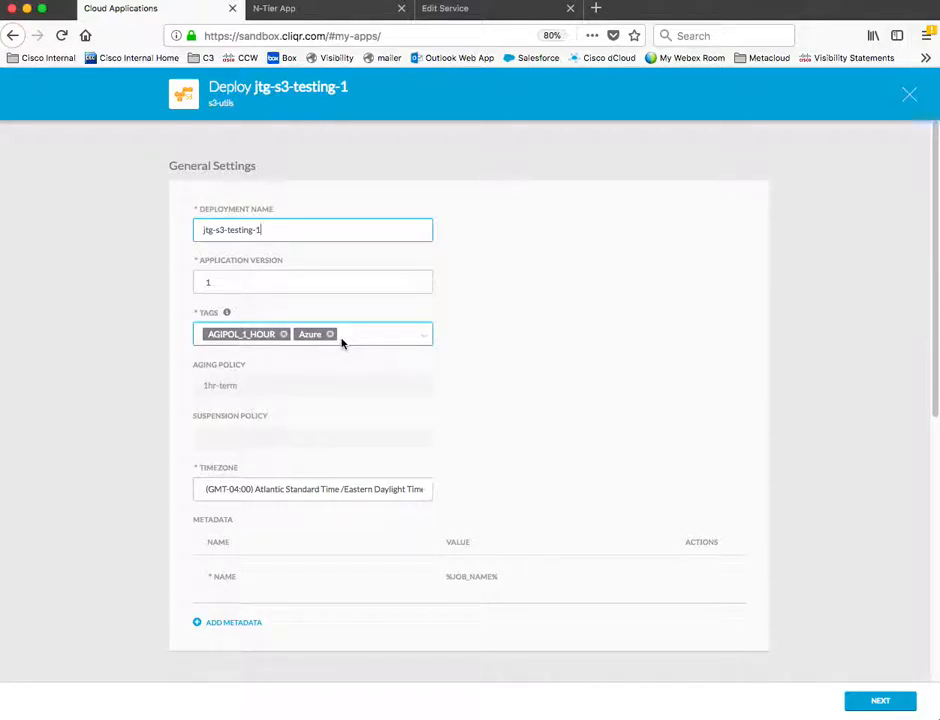
{"action": "left_click", "coordinate": [424, 337]}
{"action": "left_click", "coordinate": [514, 346]}
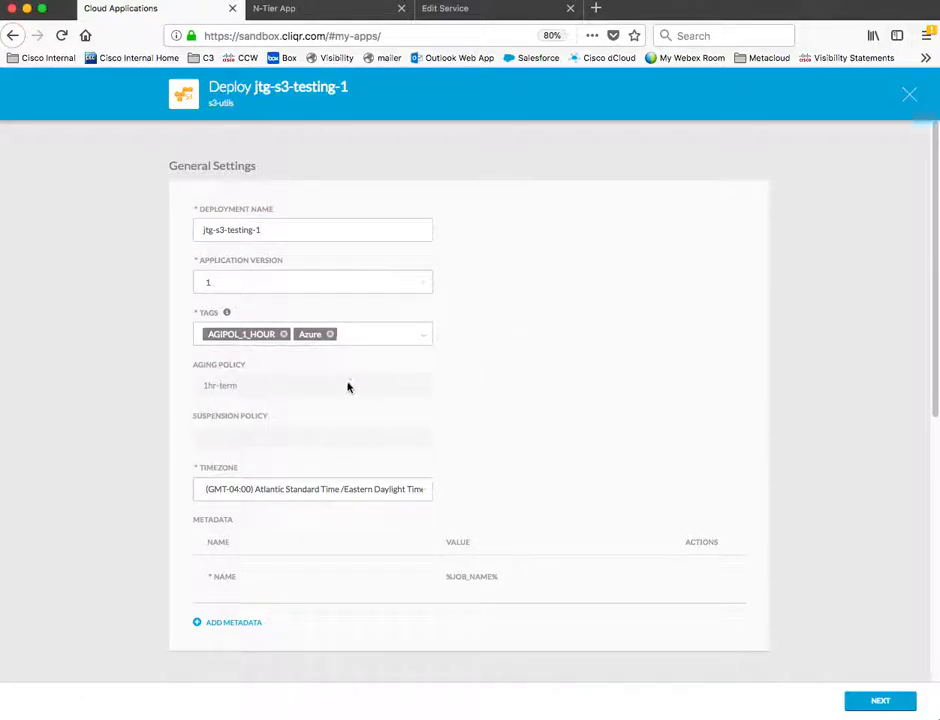
Set the tier's function to DB and its bucket name to jtg-s3bucket-0001, and check the AWS region choices.
{"action": "scroll", "coordinate": [349, 387], "scroll_direction": "down", "scroll_amount": 10}
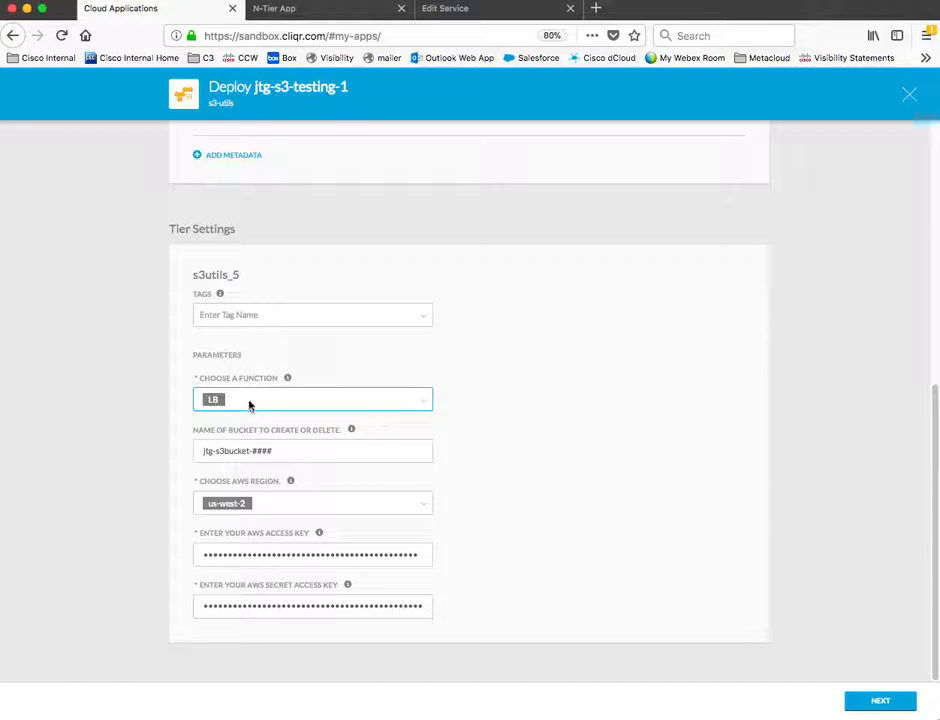
{"action": "left_click", "coordinate": [429, 405]}
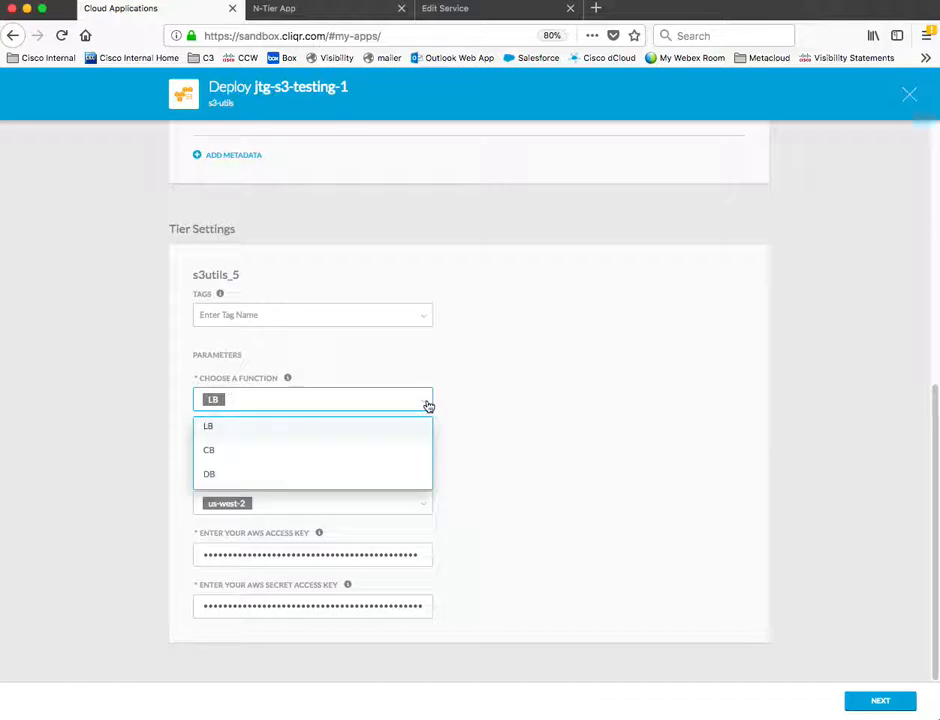
{"action": "left_click", "coordinate": [216, 474]}
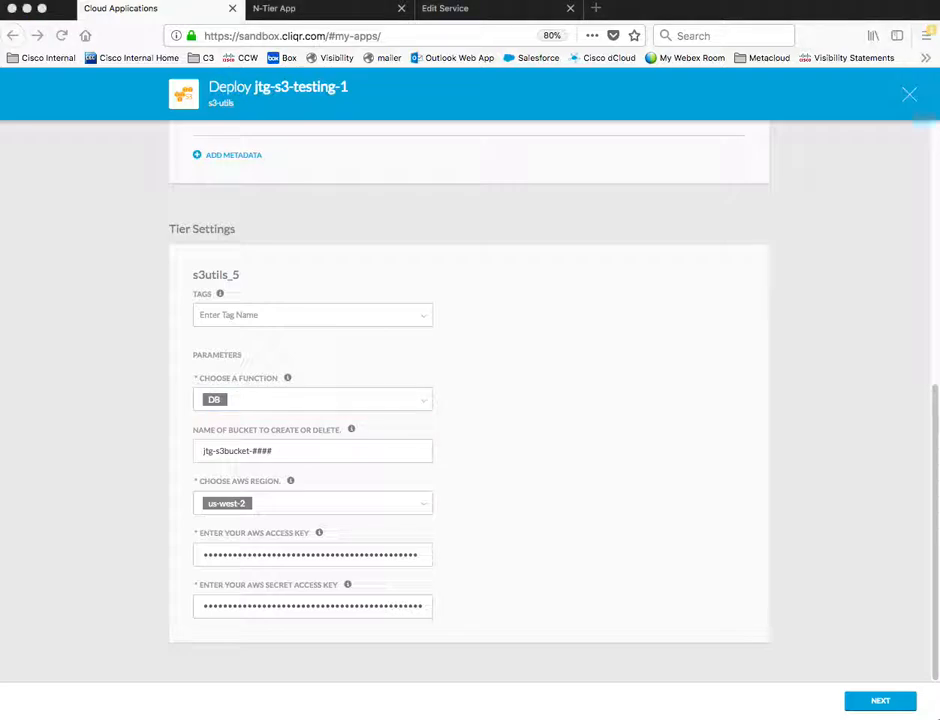
{"action": "triple_click", "coordinate": [231, 451]}
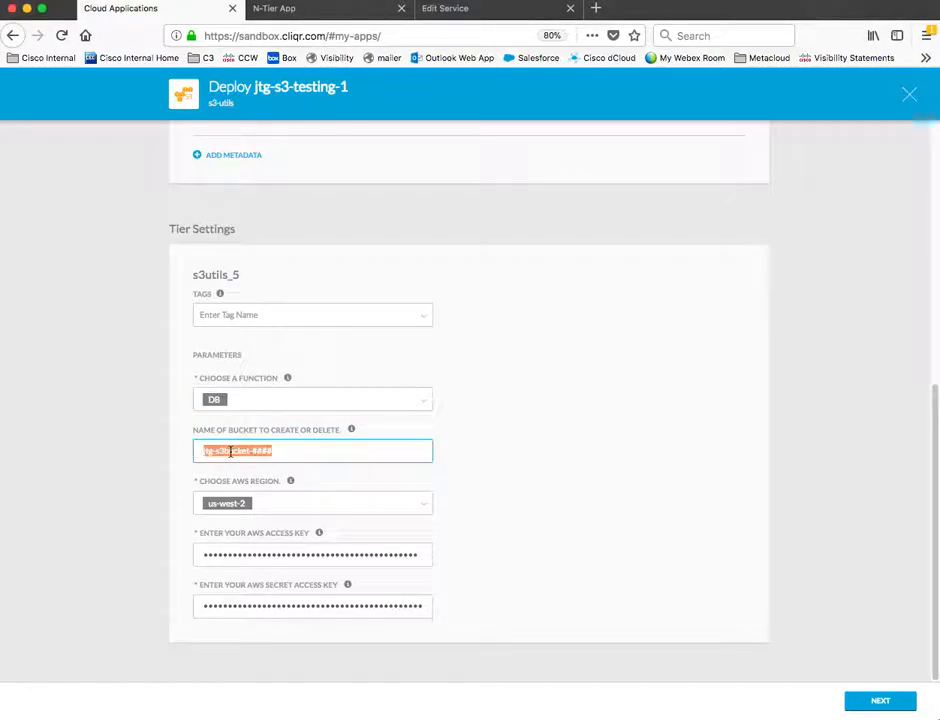
{"action": "type", "text": "jtg-s3bucket-0001"}
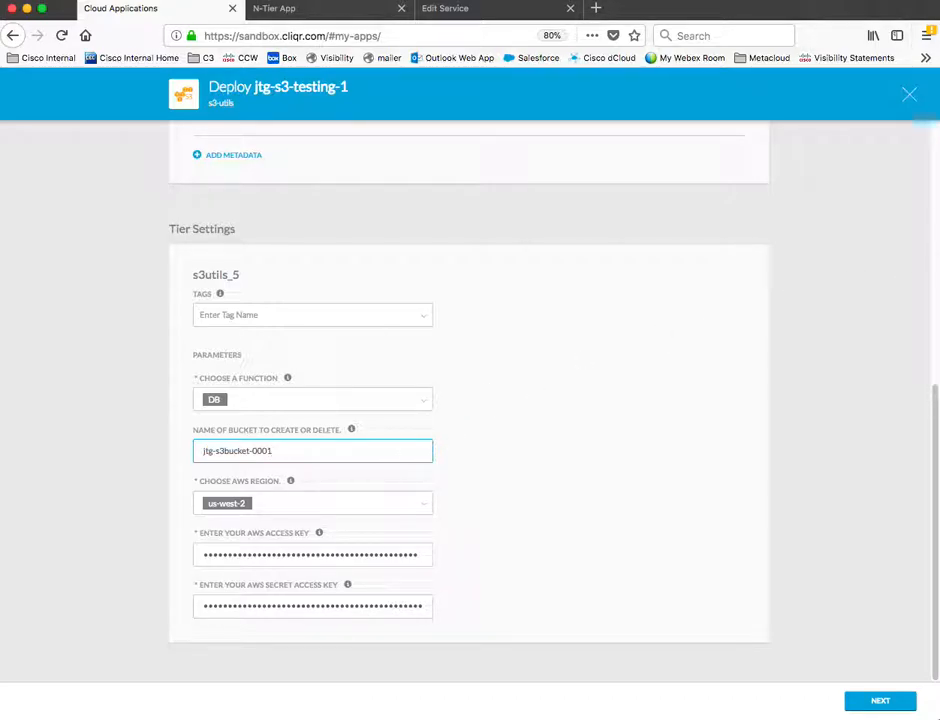
{"action": "left_click", "coordinate": [422, 505]}
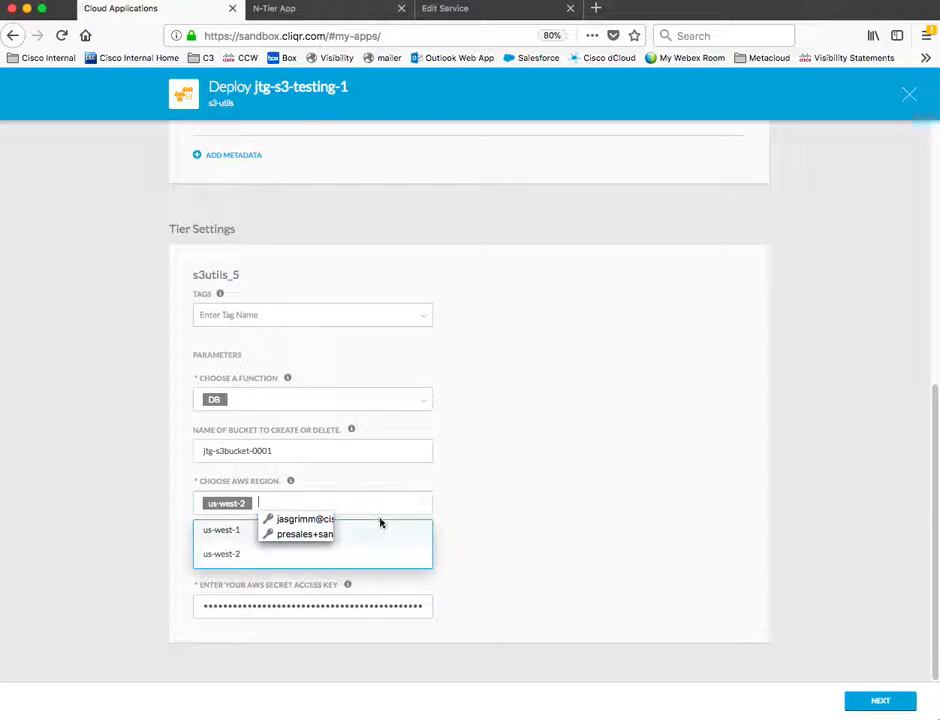
{"action": "left_click", "coordinate": [479, 505]}
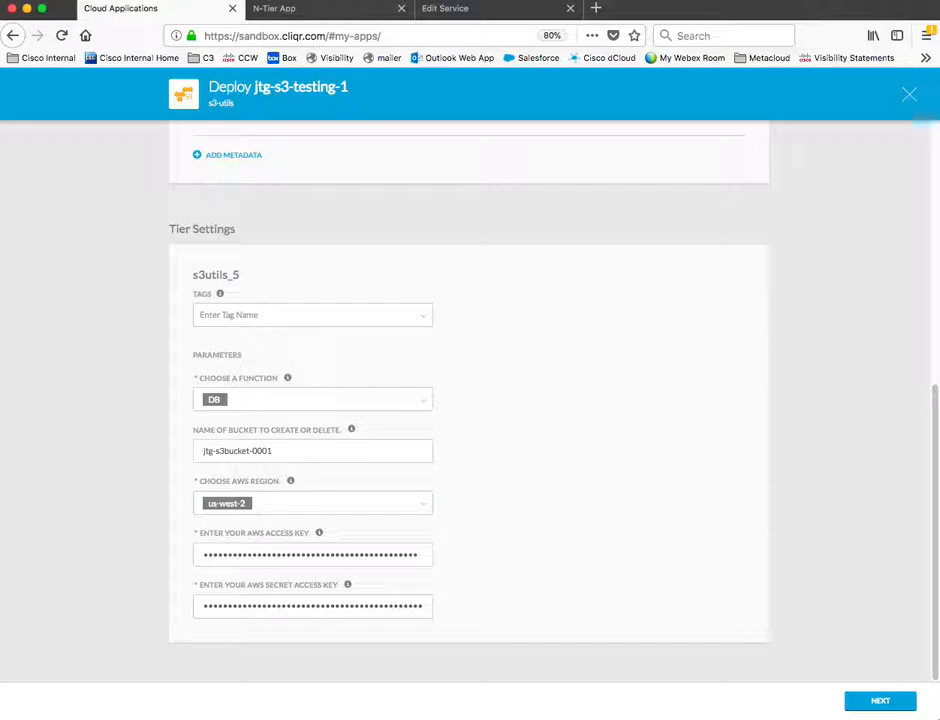
Enter the AWS access key and the AWS secret access key in the tier's parameters.
{"action": "left_click", "coordinate": [392, 556]}
{"action": "double_click", "coordinate": [394, 557]}
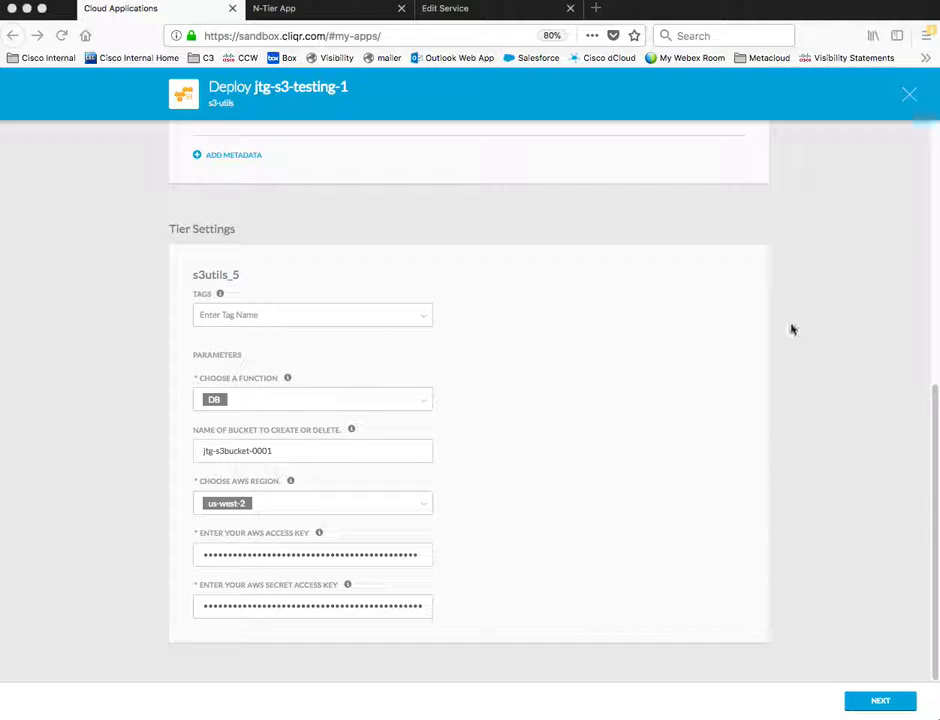
{"action": "left_click", "coordinate": [337, 604]}
{"action": "double_click", "coordinate": [337, 604]}
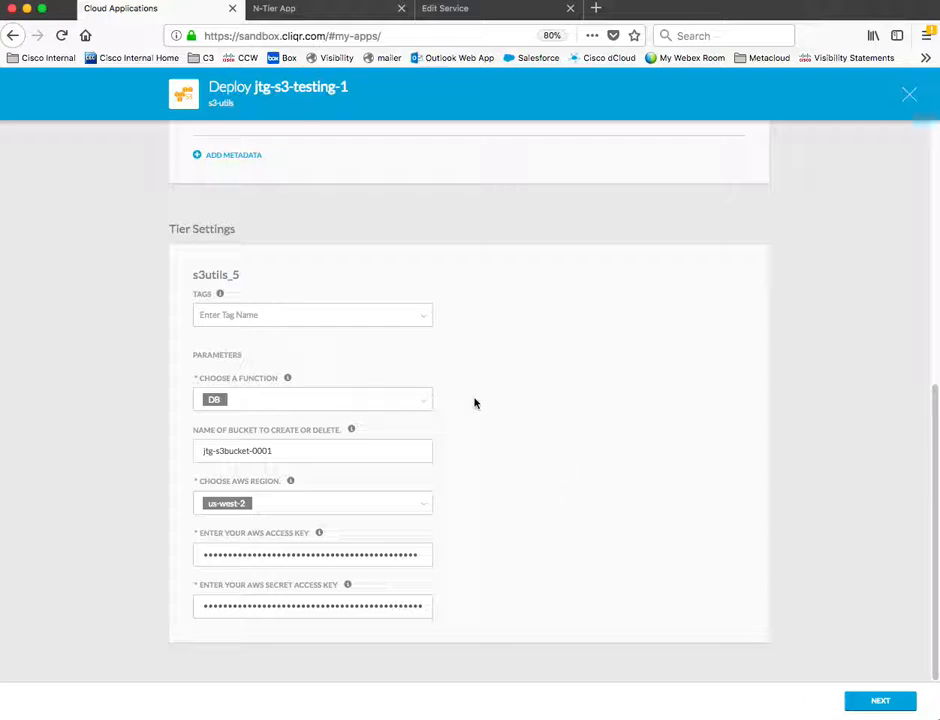
Review the deployment's general settings and the s3utils_5 tier parameters, including the chosen function and bucket name.
{"action": "scroll", "coordinate": [489, 506], "scroll_direction": "up", "scroll_amount": 3}
{"action": "scroll", "coordinate": [490, 506], "scroll_direction": "up", "scroll_amount": 3}
{"action": "scroll", "coordinate": [490, 506], "scroll_direction": "down", "scroll_amount": 6}
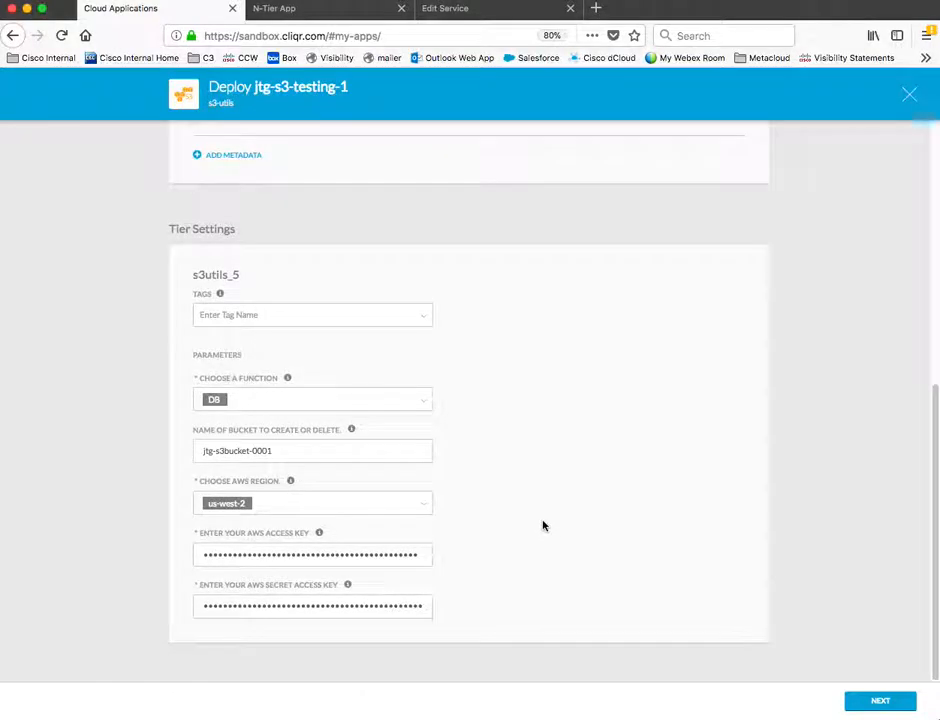
{"action": "scroll", "coordinate": [543, 526], "scroll_direction": "up", "scroll_amount": 1}
{"action": "scroll", "coordinate": [420, 552], "scroll_direction": "up", "scroll_amount": 5}
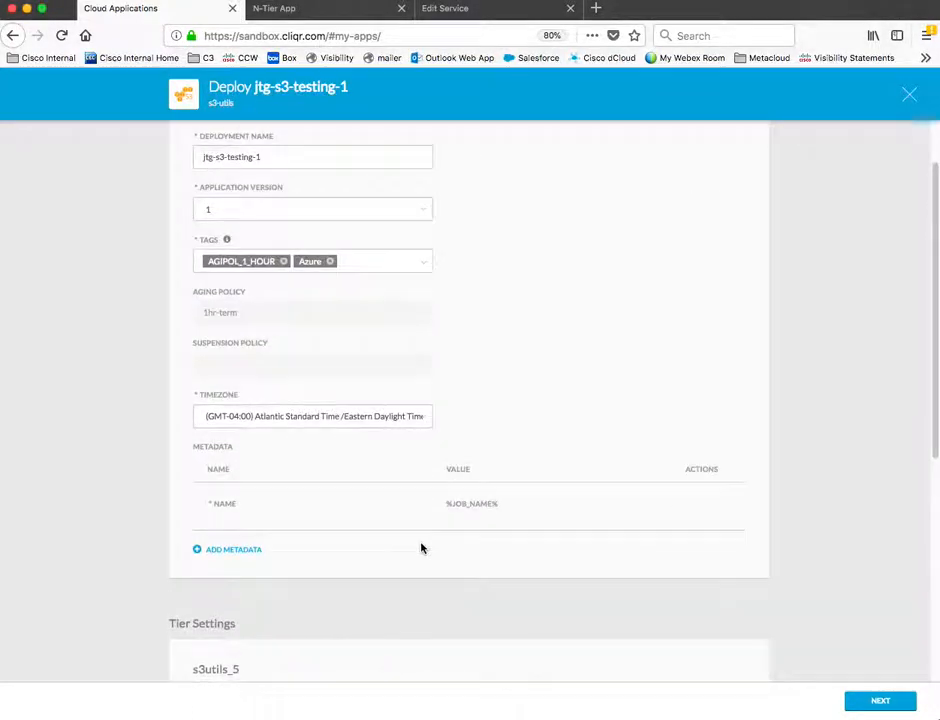
{"action": "scroll", "coordinate": [390, 483], "scroll_direction": "up", "scroll_amount": 2}
{"action": "scroll", "coordinate": [386, 562], "scroll_direction": "down", "scroll_amount": 5}
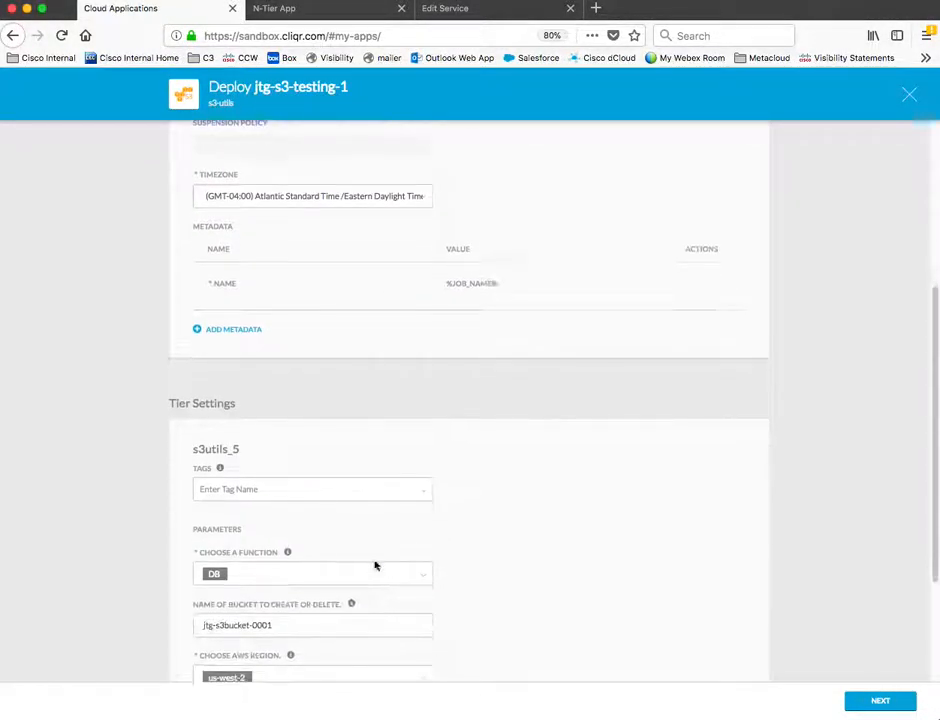
{"action": "scroll", "coordinate": [385, 563], "scroll_direction": "down", "scroll_amount": 3}
{"action": "left_click", "coordinate": [225, 453]}
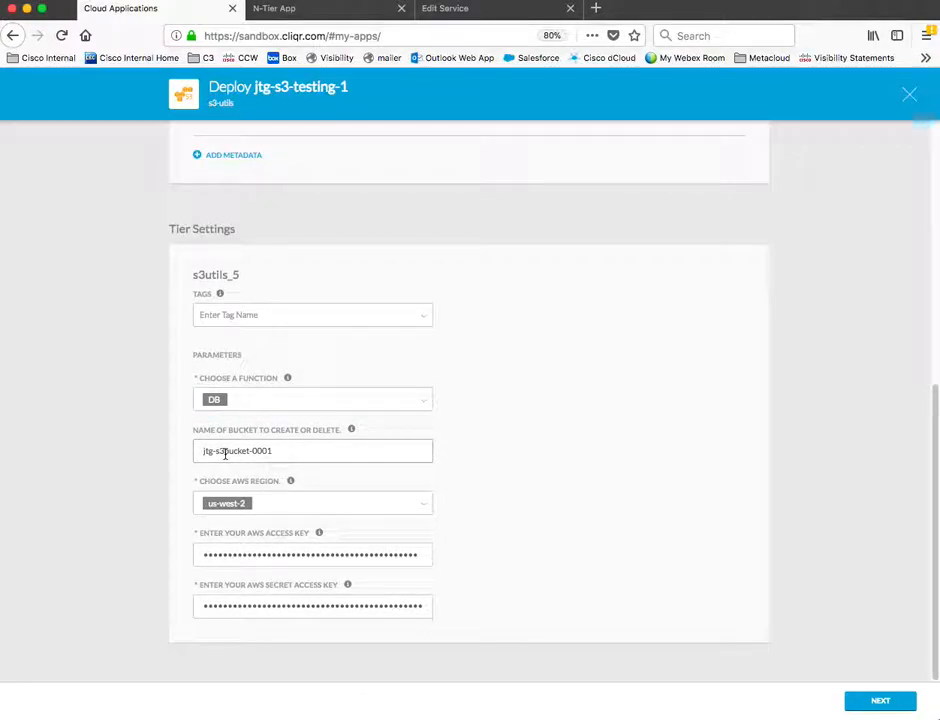
{"action": "left_click", "coordinate": [606, 534]}
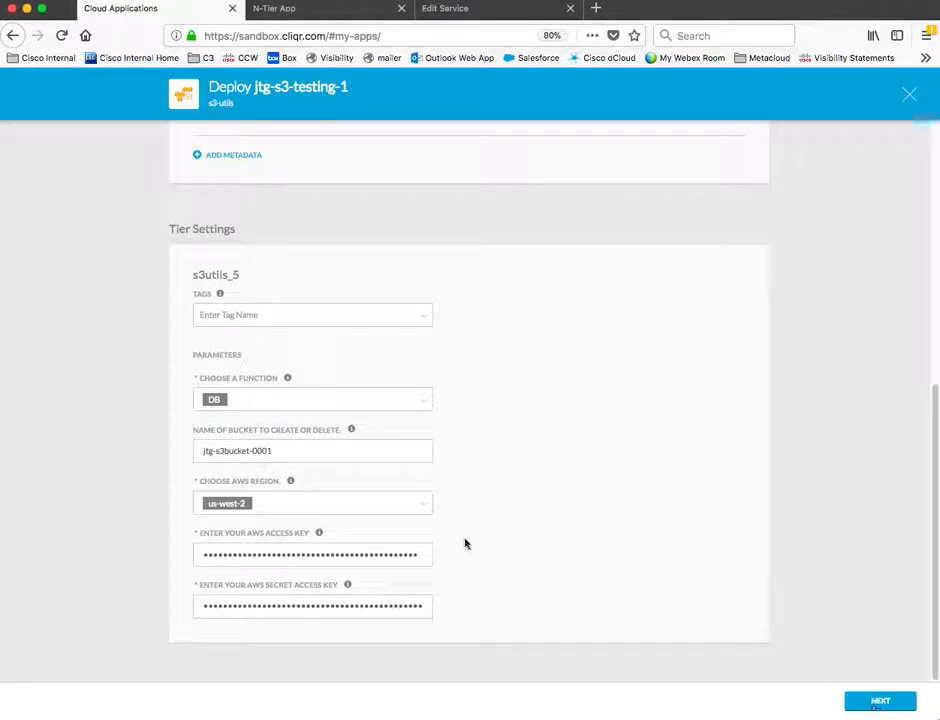
{"action": "left_click", "coordinate": [239, 399]}
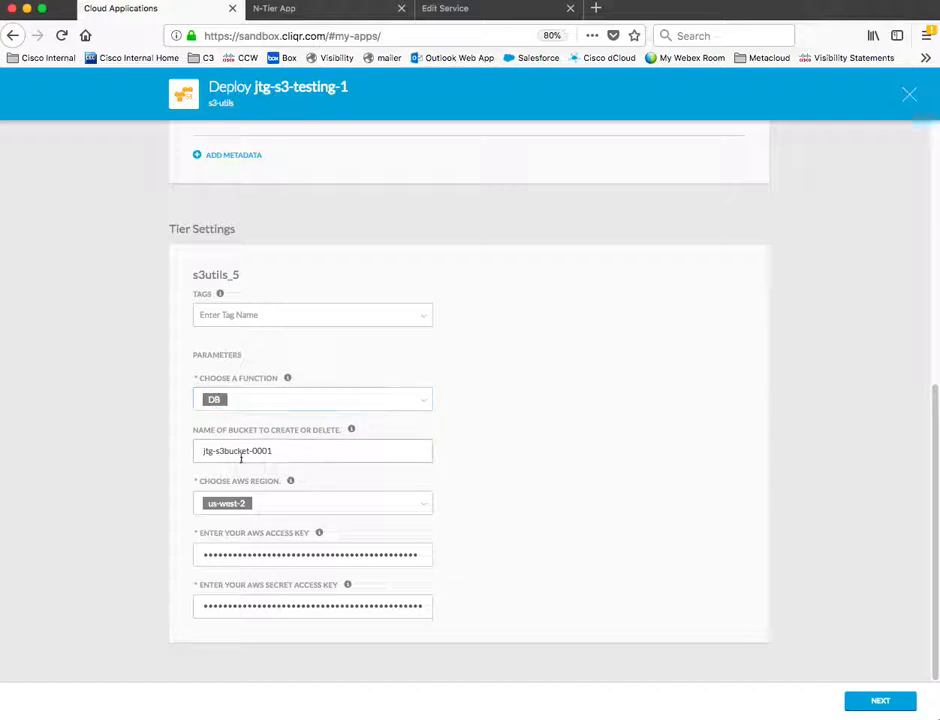
Continue to the cloud settings and deploy jtg-s3-testing-1 to the AzureRM US West (California) cloud.
{"action": "left_click", "coordinate": [877, 704]}
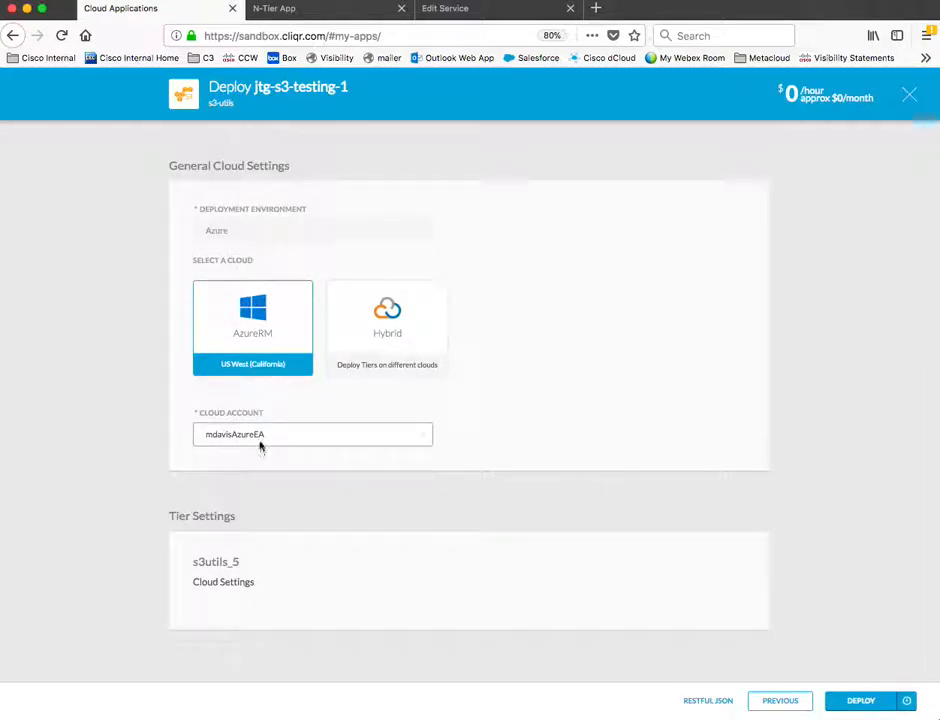
{"action": "left_click", "coordinate": [862, 705]}
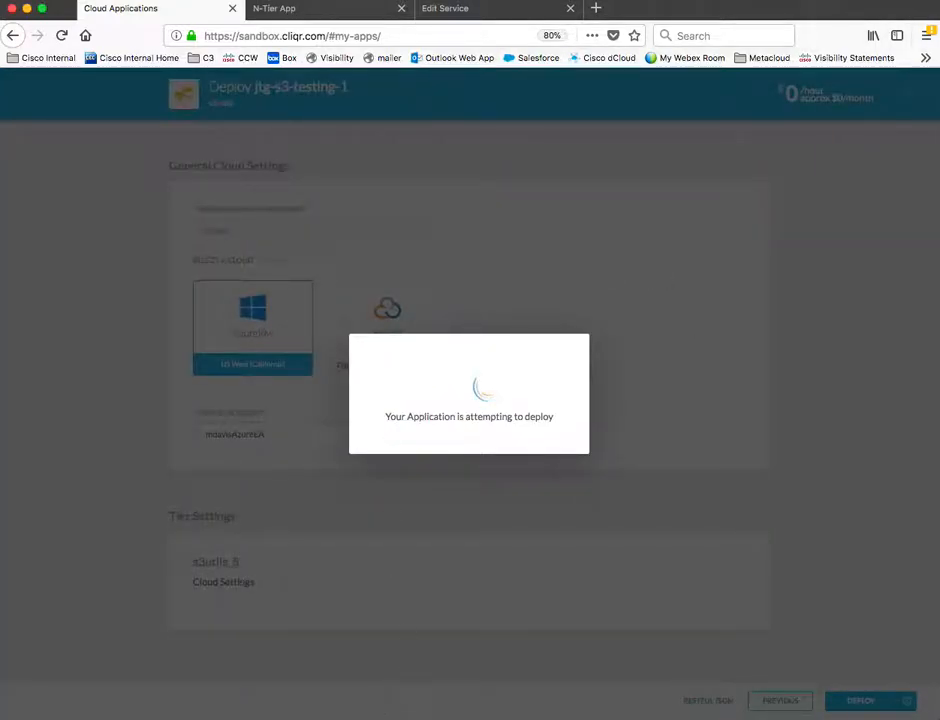
Switch to s3-utils-ext-svc.sh and highlight the bucket commands in createAWSBucket and AWS_BUCKET_NAME in deleteAWSBucket.
{"action": "left_click", "coordinate": [347, 716]}
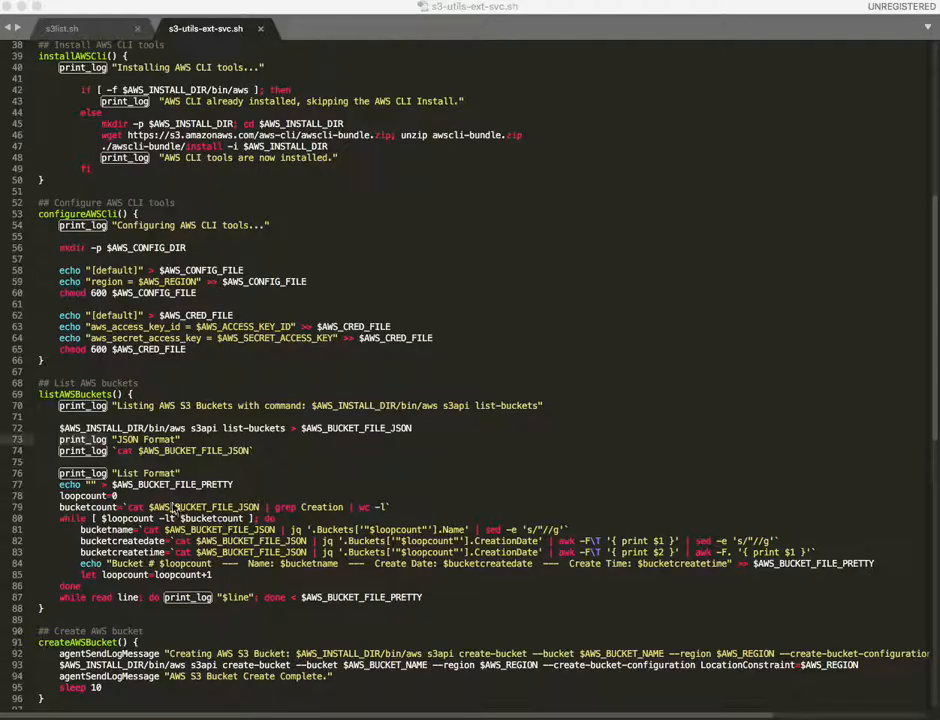
{"action": "scroll", "coordinate": [168, 496], "scroll_direction": "down", "scroll_amount": 8}
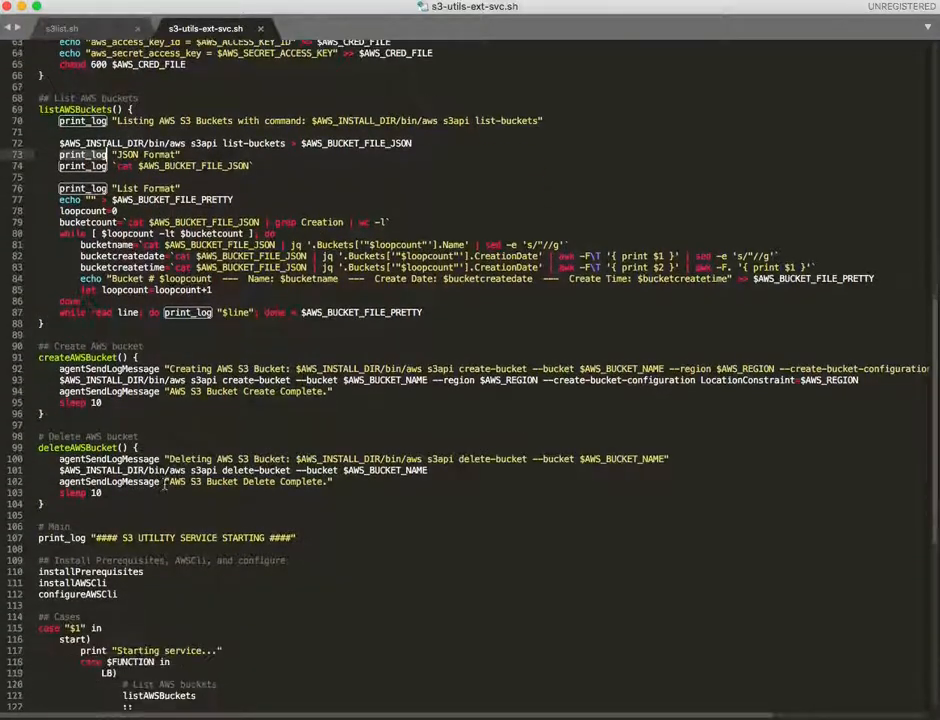
{"action": "left_click", "coordinate": [274, 368]}
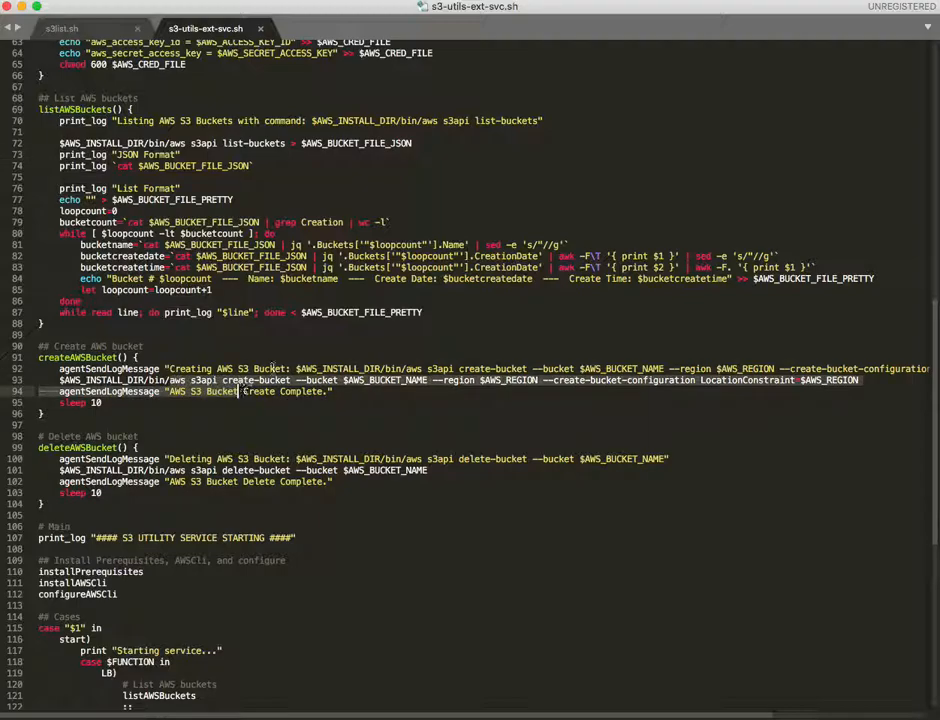
{"action": "left_click_drag", "start_coordinate": [295, 368], "coordinate": [620, 367]}
{"action": "left_click", "coordinate": [607, 380]}
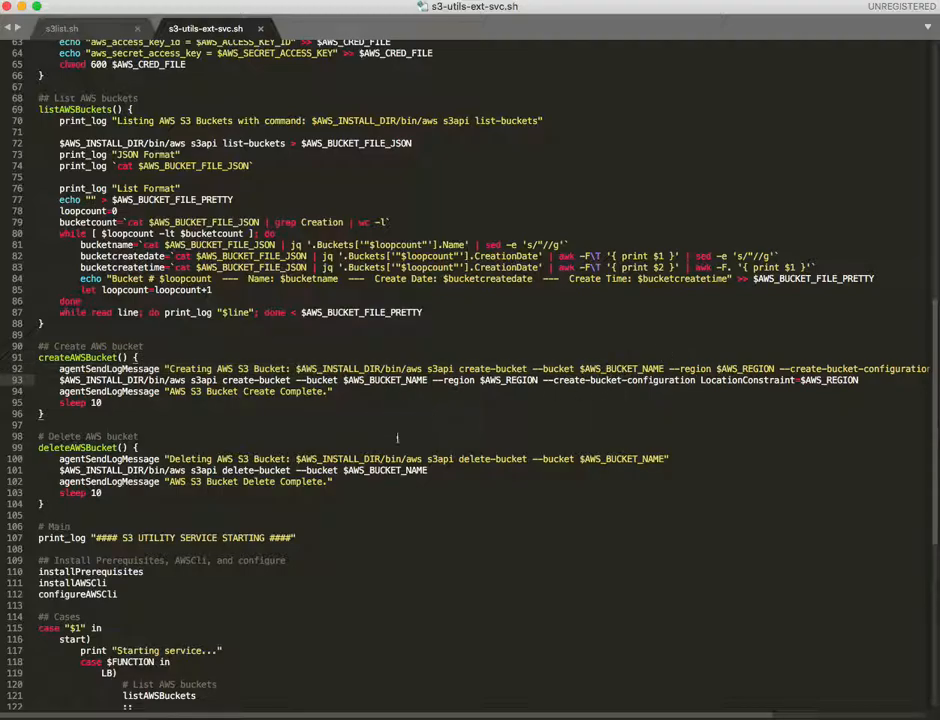
{"action": "double_click", "coordinate": [385, 470]}
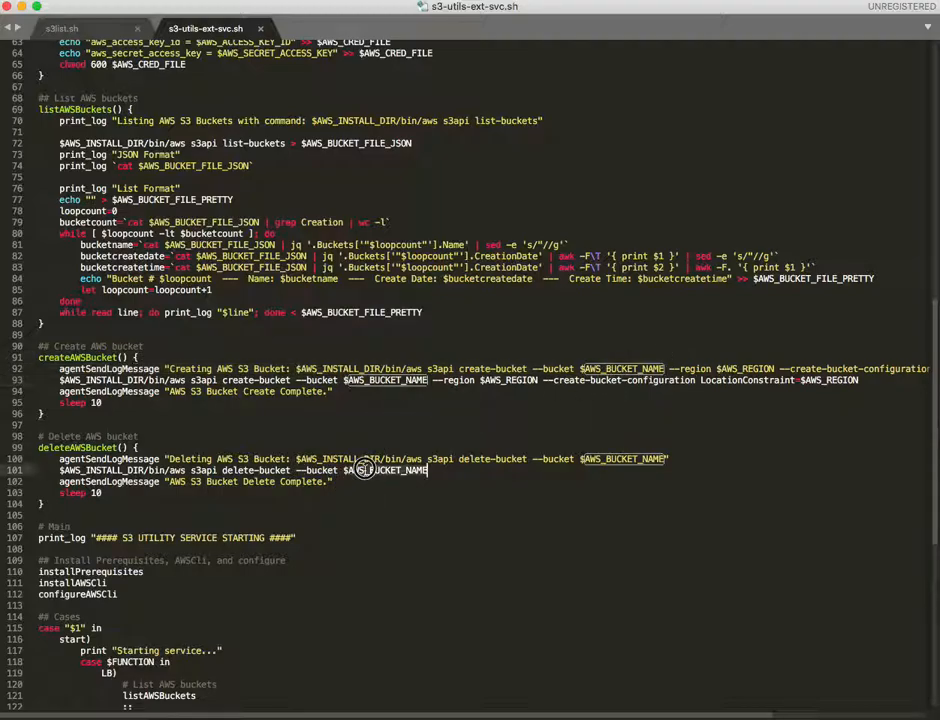
Point out each call in the script's DB case, from the first listAWSBuckets through deleteAWSBucket to the final listAWSBuckets.
{"action": "scroll", "coordinate": [95, 548], "scroll_direction": "down", "scroll_amount": 5}
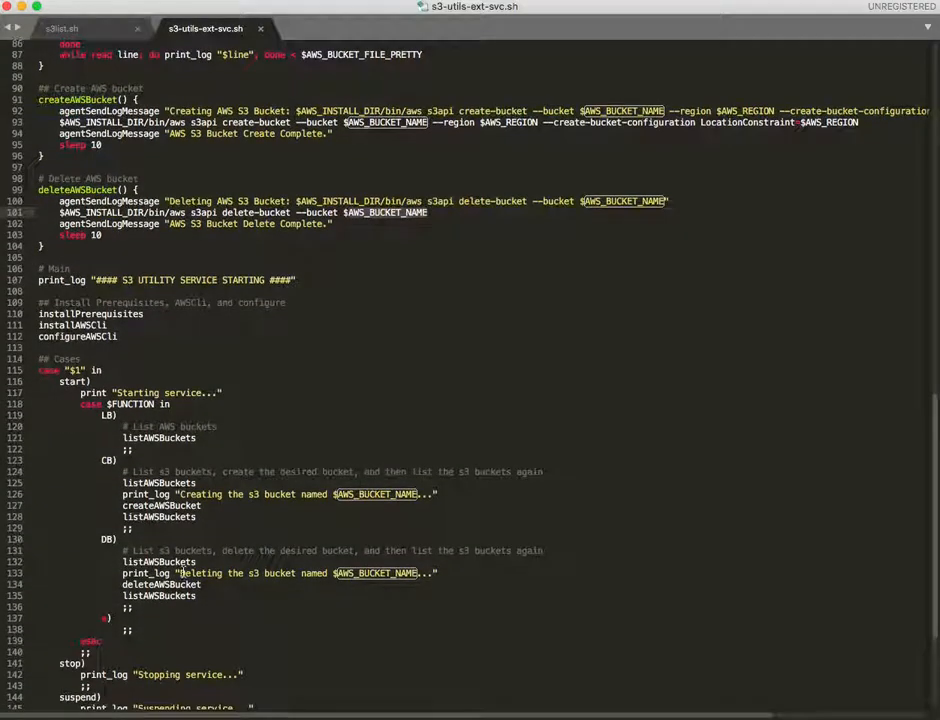
{"action": "left_click", "coordinate": [152, 563]}
{"action": "left_click", "coordinate": [137, 574]}
{"action": "left_click", "coordinate": [138, 585]}
{"action": "left_click", "coordinate": [138, 596]}
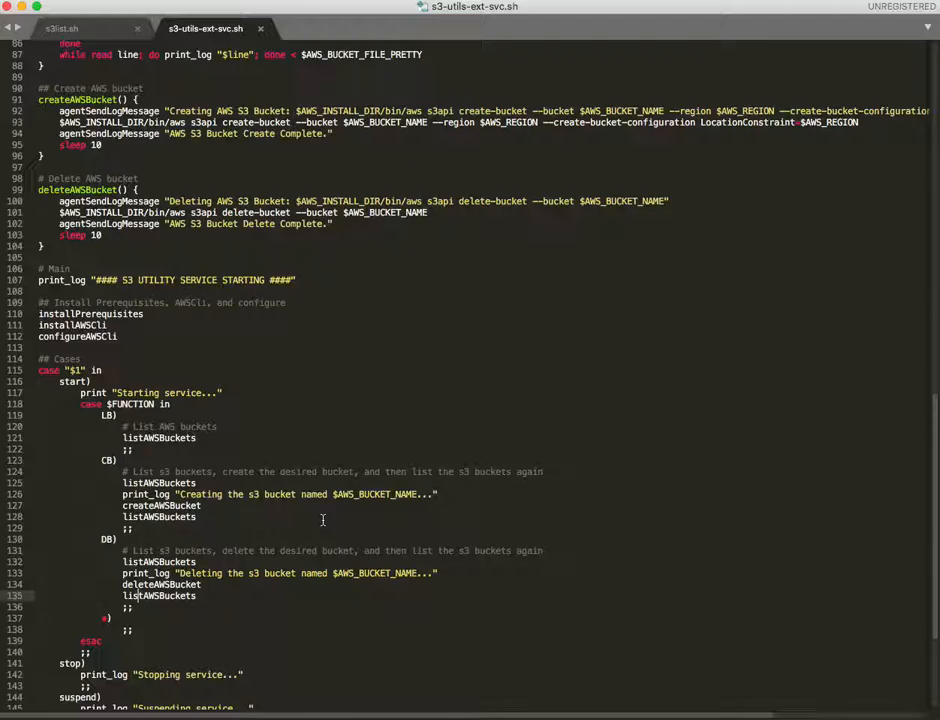
{"action": "scroll", "coordinate": [322, 520], "scroll_direction": "down", "scroll_amount": 4}
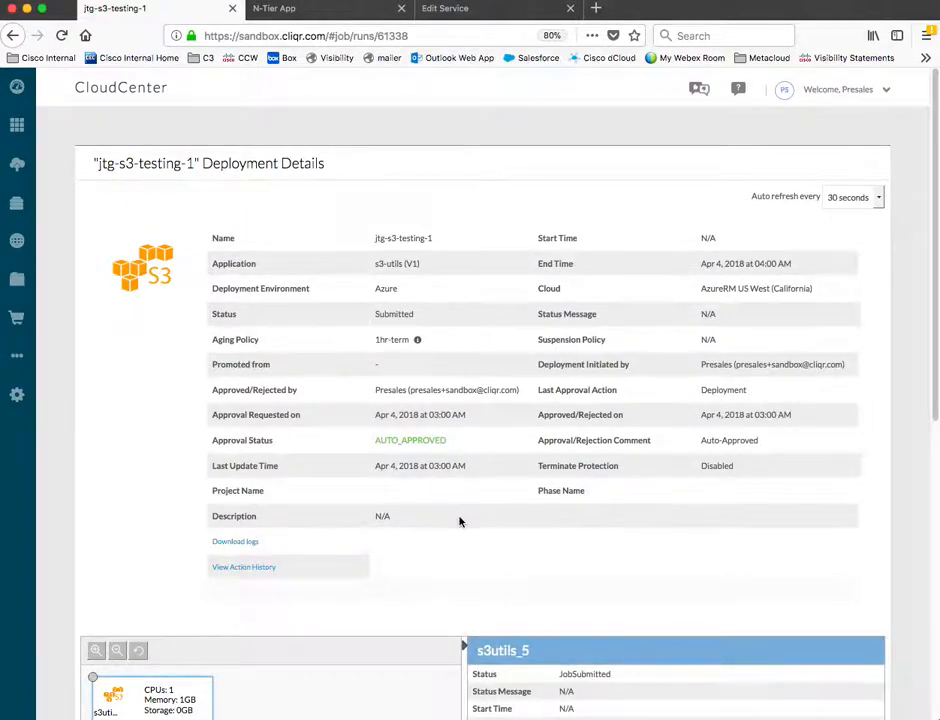
Switch to the browser and examine the jtg-s3-testing-1 deployment details, including the s3utils_5 tier's status.
{"action": "scroll", "coordinate": [447, 535], "scroll_direction": "down", "scroll_amount": 3}
{"action": "scroll", "coordinate": [409, 563], "scroll_direction": "down", "scroll_amount": 2}
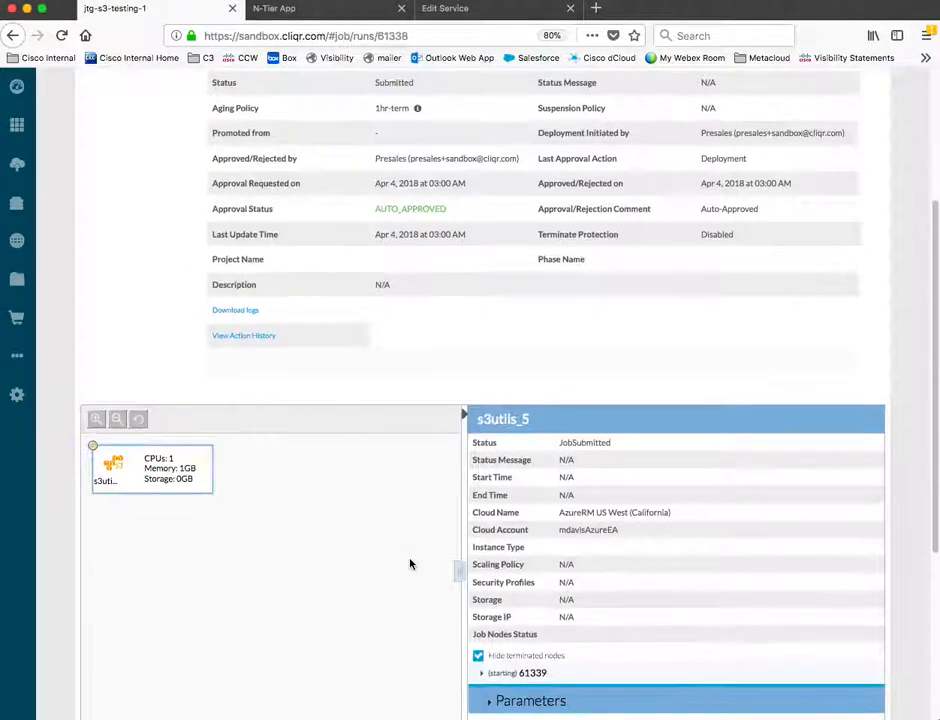
{"action": "scroll", "coordinate": [410, 564], "scroll_direction": "down", "scroll_amount": 2}
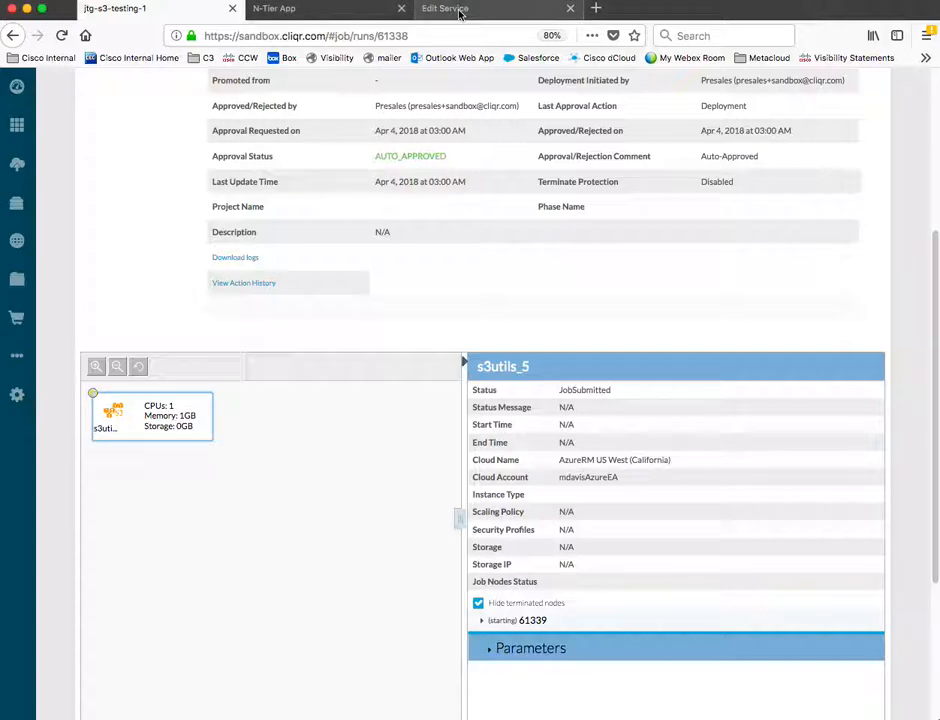
Open CloudCenter's Virtual Machines page in a separate browser tab, keeping the deployment details open.
{"action": "mouse_move", "coordinate": [16, 360]}
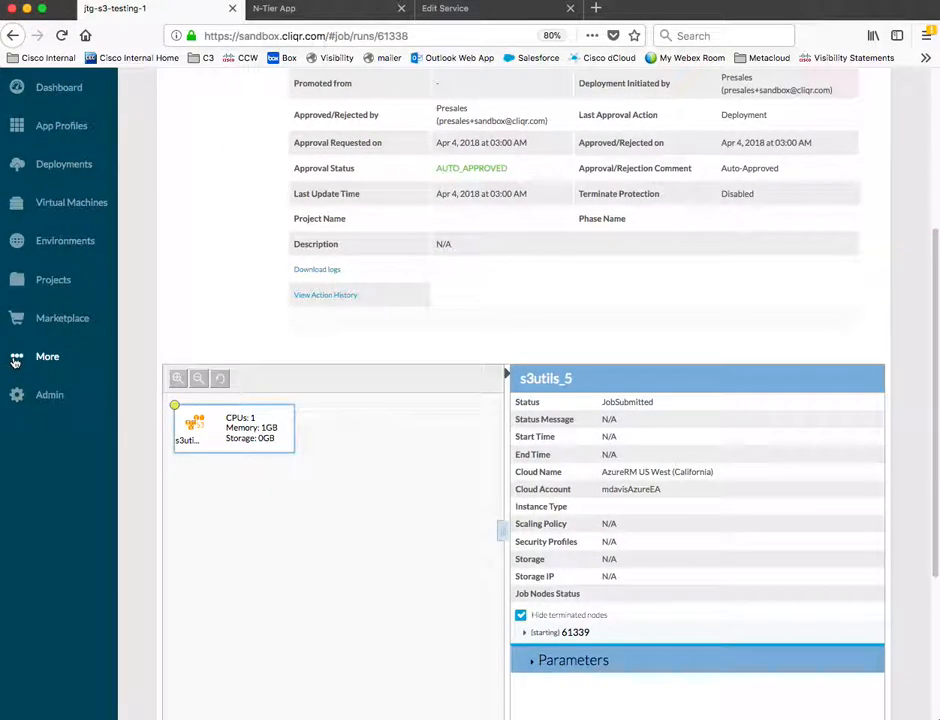
{"action": "left_click", "coordinate": [16, 360]}
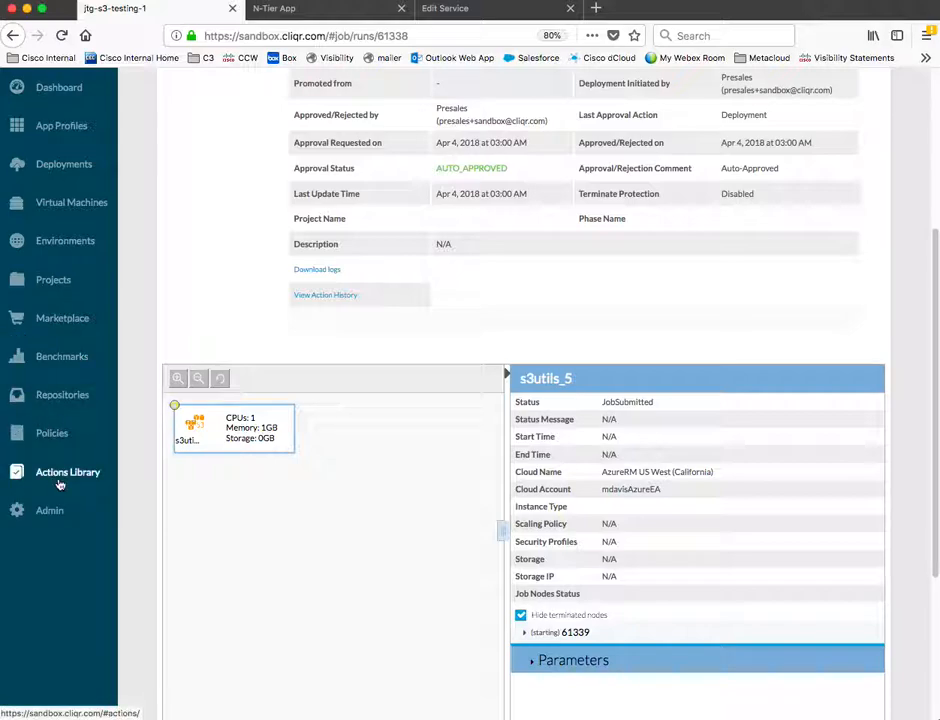
{"action": "right_click", "coordinate": [58, 475]}
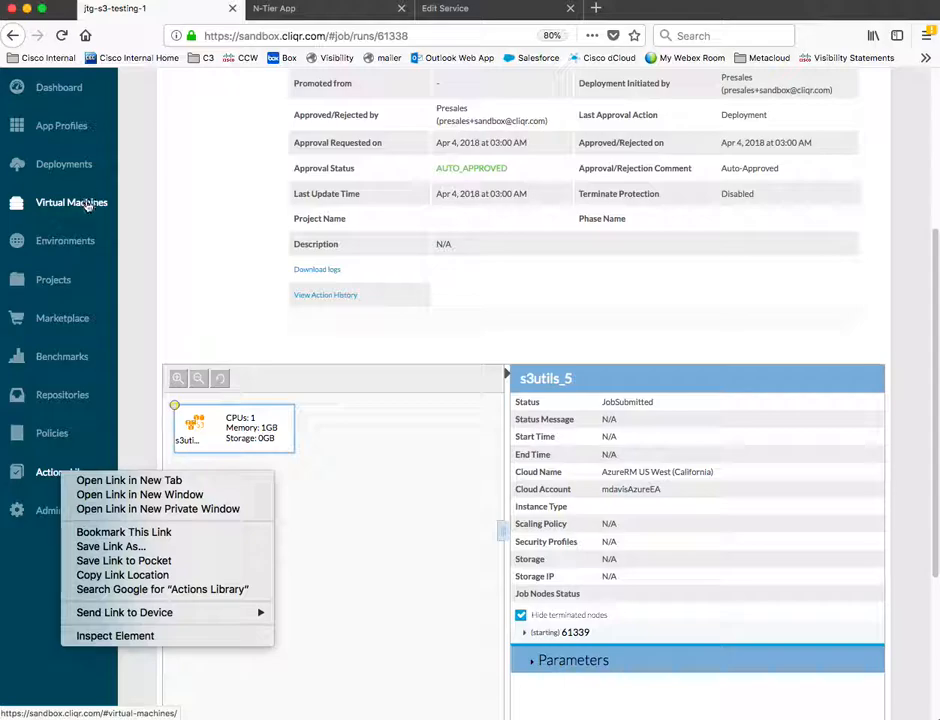
{"action": "right_click", "coordinate": [88, 204]}
{"action": "left_click", "coordinate": [100, 207]}
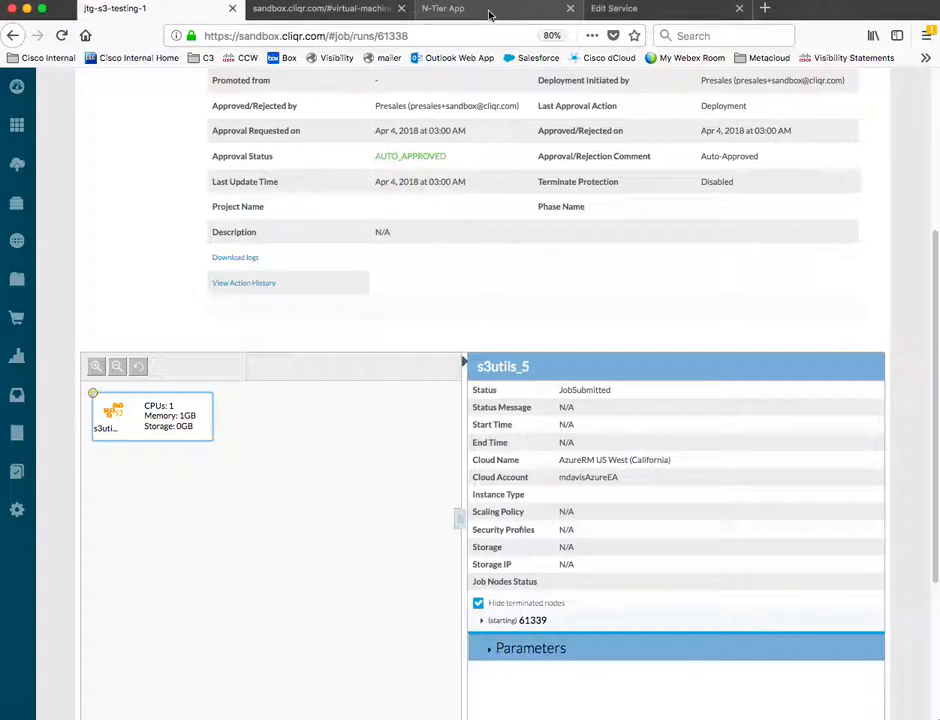
{"action": "left_click", "coordinate": [380, 12]}
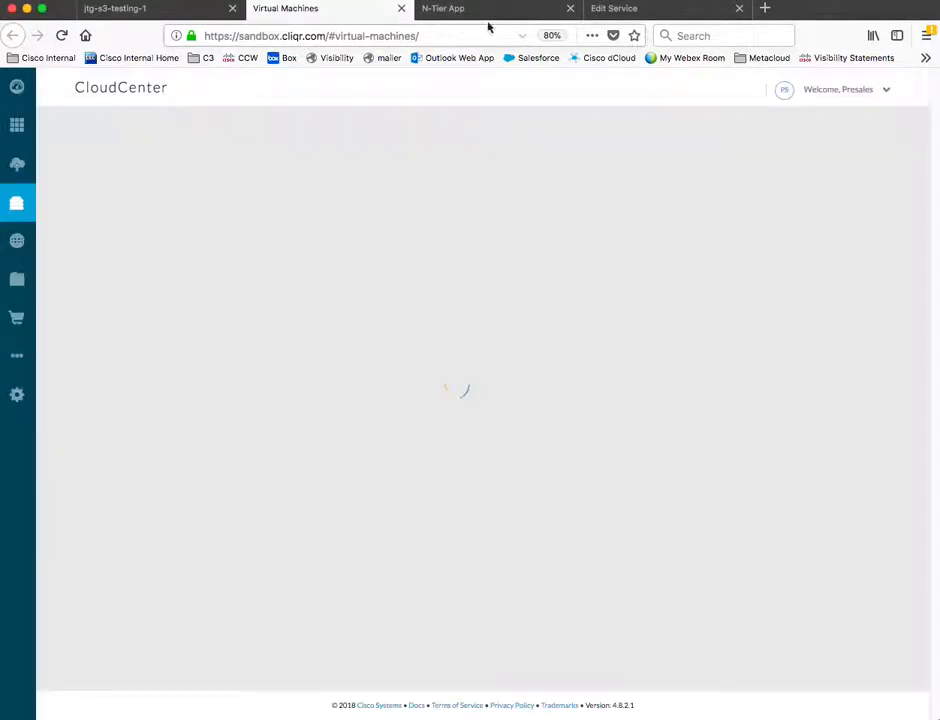
Return to the jtg-s3-testing-1 deployment and review the s3utils_5 tier's parameters, including FUNCTION, AWS_BUCKET_NAME and AWS_REGION.
{"action": "left_click", "coordinate": [160, 10]}
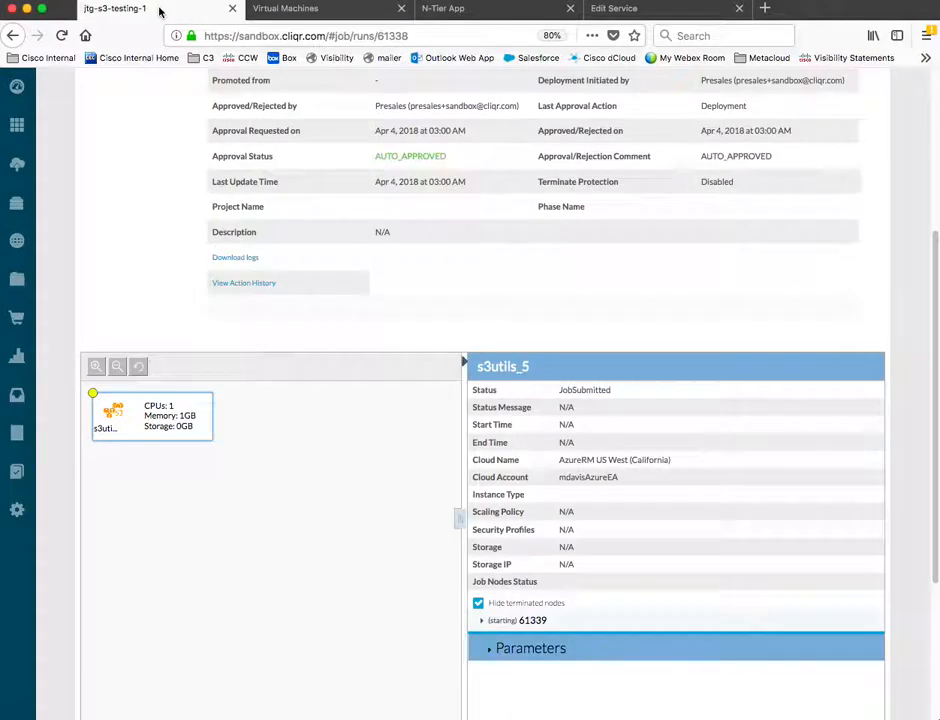
{"action": "scroll", "coordinate": [490, 536], "scroll_direction": "down", "scroll_amount": 5}
{"action": "left_click", "coordinate": [520, 474]}
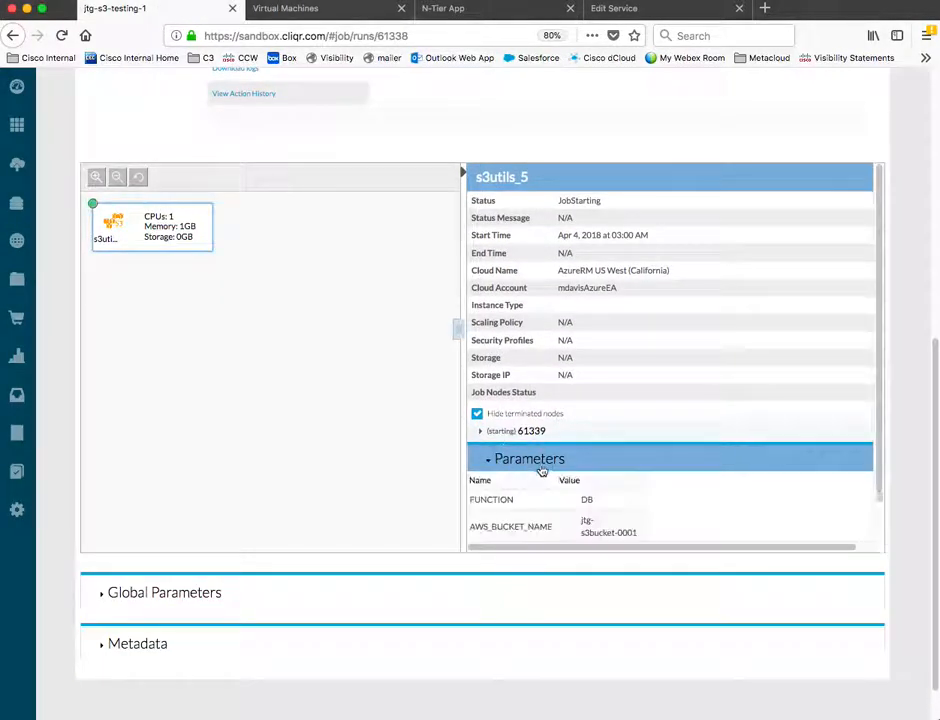
{"action": "scroll", "coordinate": [564, 472], "scroll_direction": "down", "scroll_amount": 3}
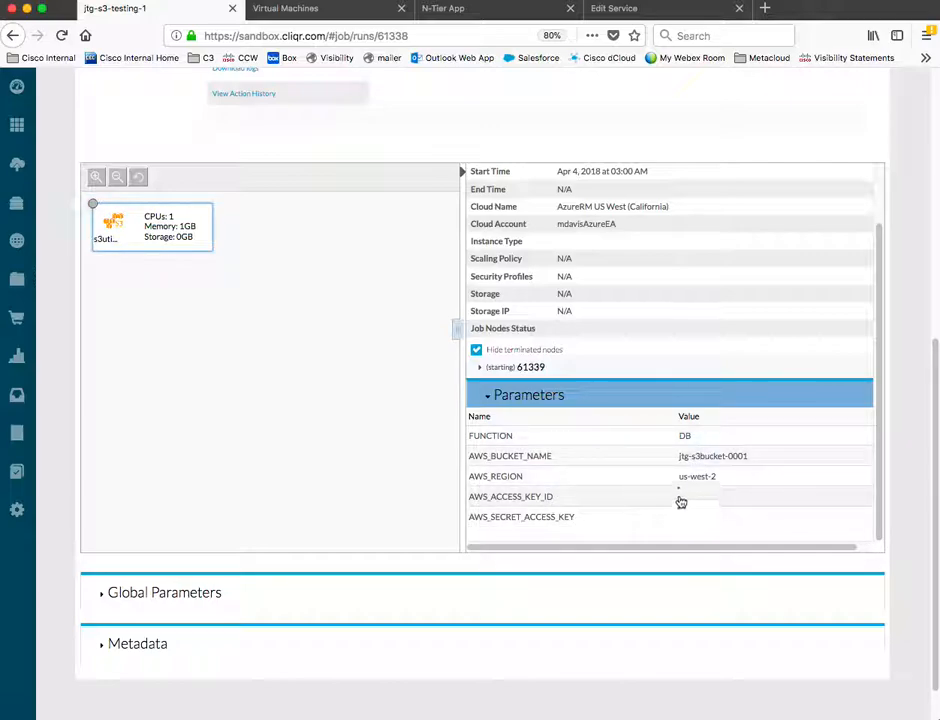
Expand the s3utils_5 tier's starting node and widen the details area so its task messages are easier to read.
{"action": "left_click", "coordinate": [515, 366]}
{"action": "scroll", "coordinate": [608, 413], "scroll_direction": "down", "scroll_amount": 4}
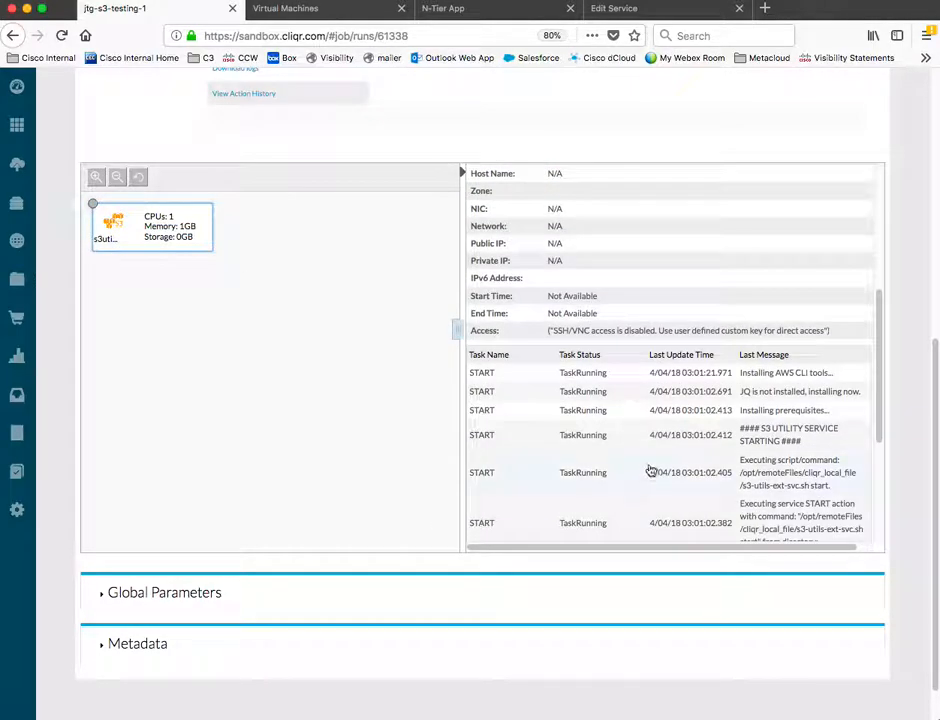
{"action": "scroll", "coordinate": [650, 470], "scroll_direction": "down", "scroll_amount": 1}
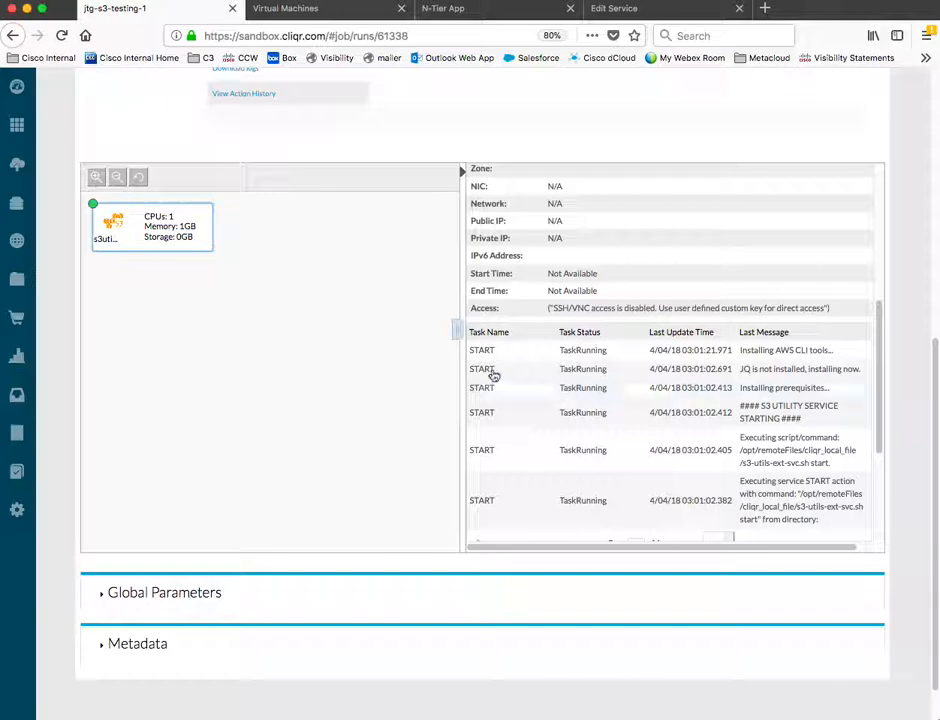
{"action": "left_click_drag", "start_coordinate": [459, 329], "coordinate": [296, 363]}
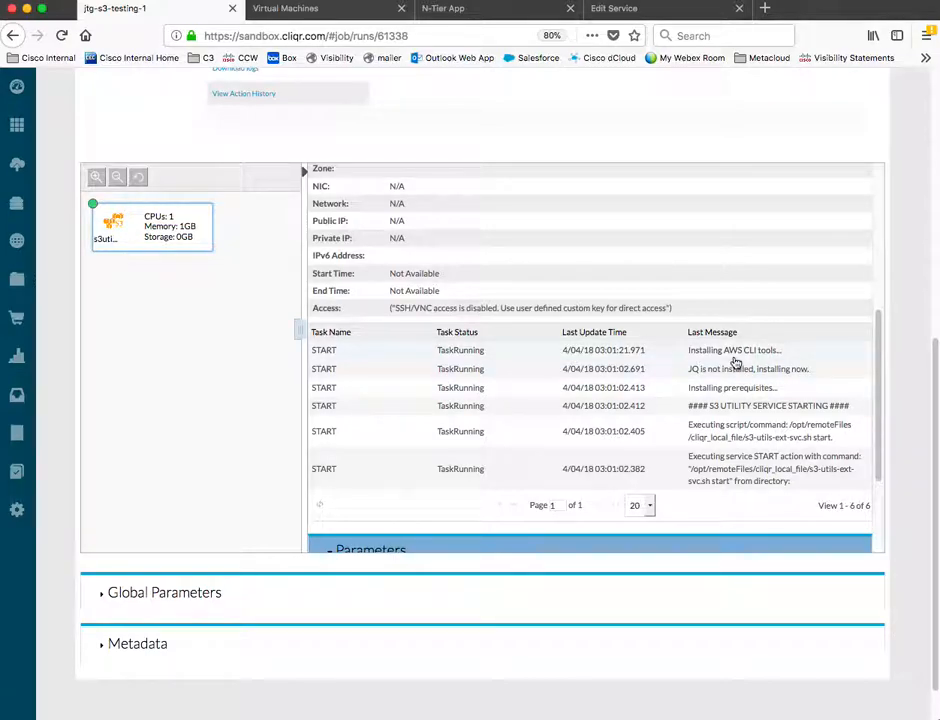
Switch to the Virtual Machines list and open the details of the DG-CICD-1213-1 instance in Amazon US West (Northern California).
{"action": "left_click", "coordinate": [305, 12]}
{"action": "scroll", "coordinate": [248, 378], "scroll_direction": "down", "scroll_amount": 3}
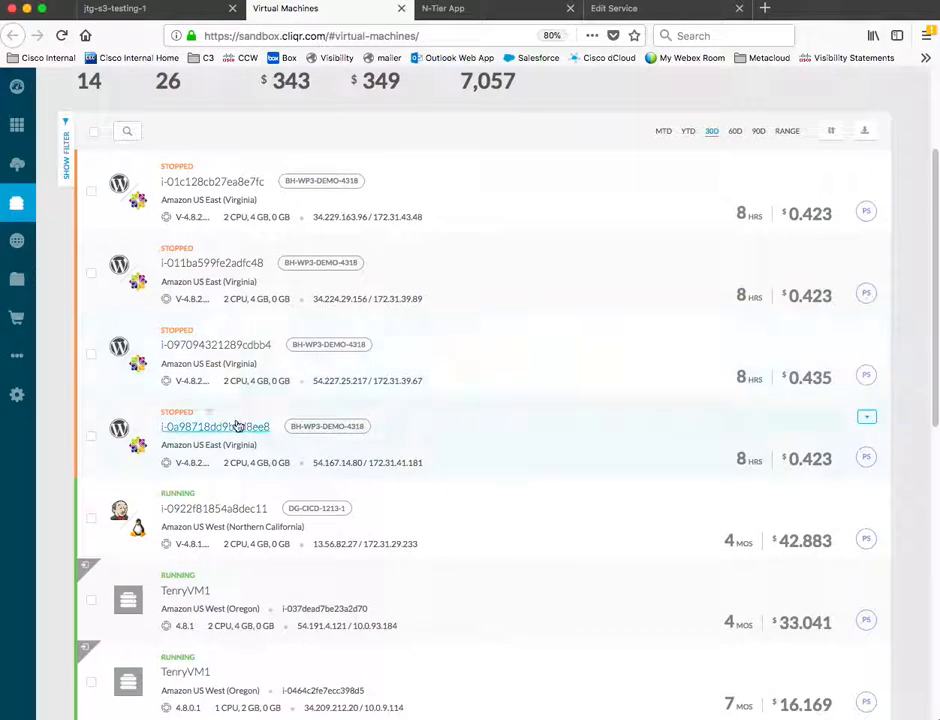
{"action": "left_click", "coordinate": [219, 511]}
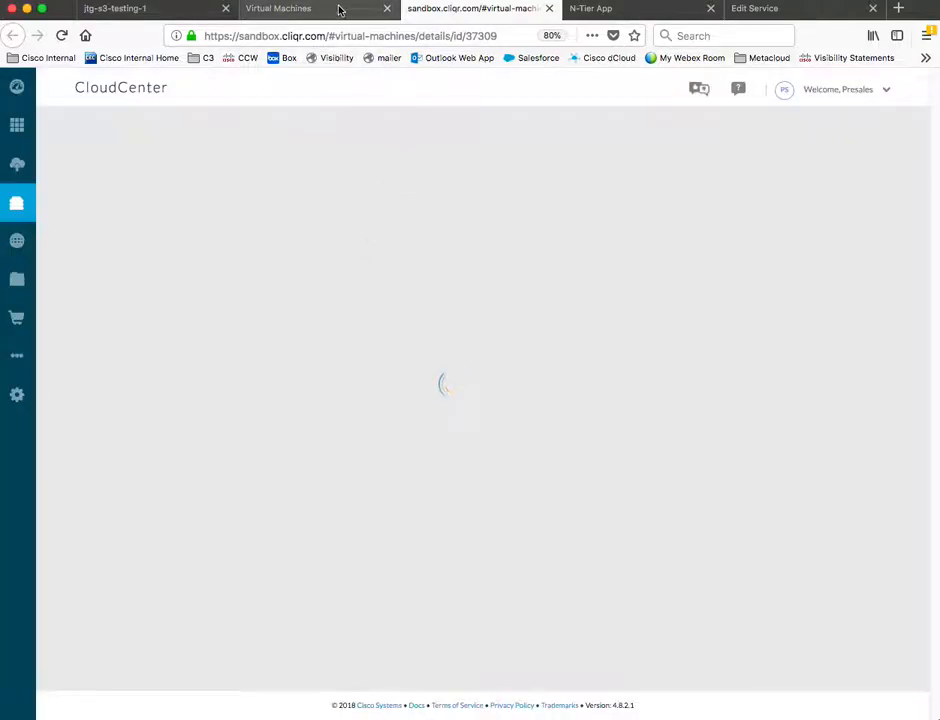
Return to the jtg-s3-testing-1 deployment and examine its overall status and the first page of s3utils_5 task messages.
{"action": "left_click", "coordinate": [141, 10]}
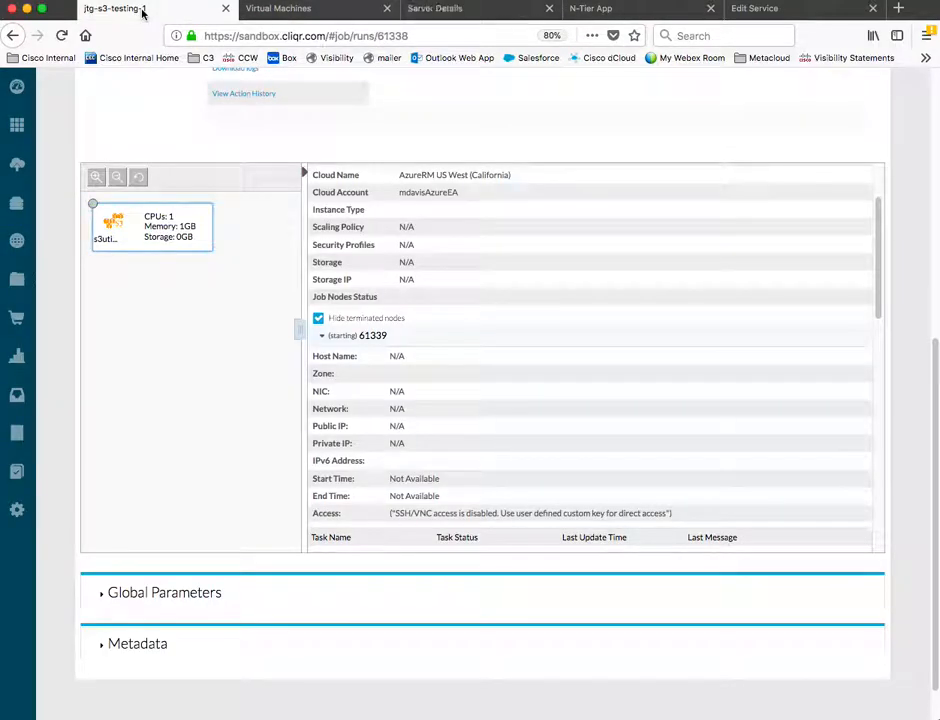
{"action": "scroll", "coordinate": [480, 402], "scroll_direction": "down", "scroll_amount": 1}
{"action": "scroll", "coordinate": [529, 396], "scroll_direction": "up", "scroll_amount": 2}
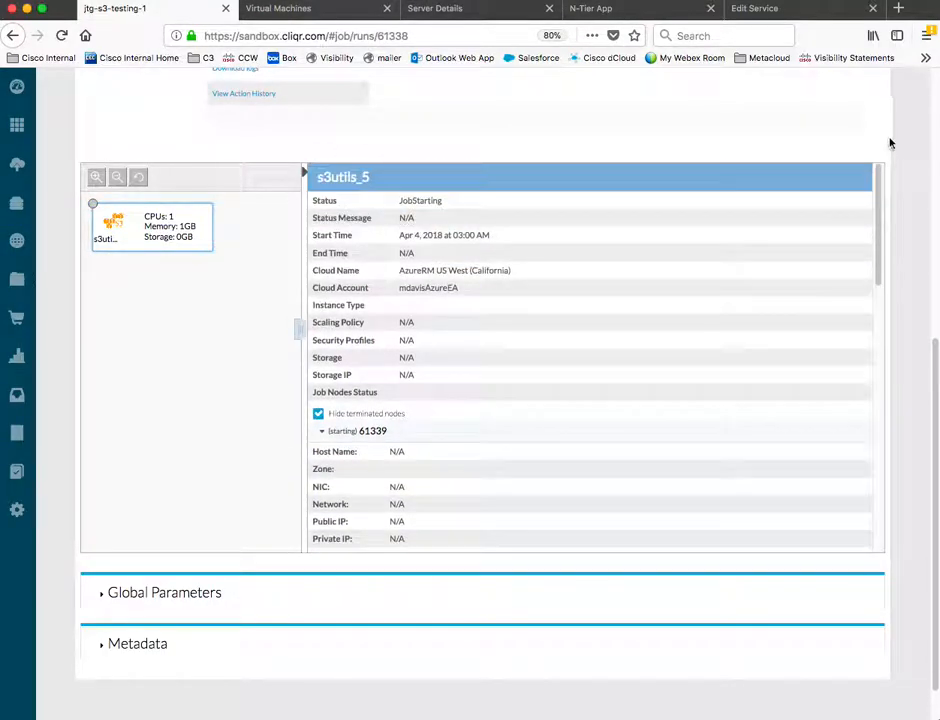
{"action": "scroll", "coordinate": [884, 139], "scroll_direction": "up", "scroll_amount": 1}
{"action": "scroll", "coordinate": [880, 141], "scroll_direction": "up", "scroll_amount": 6}
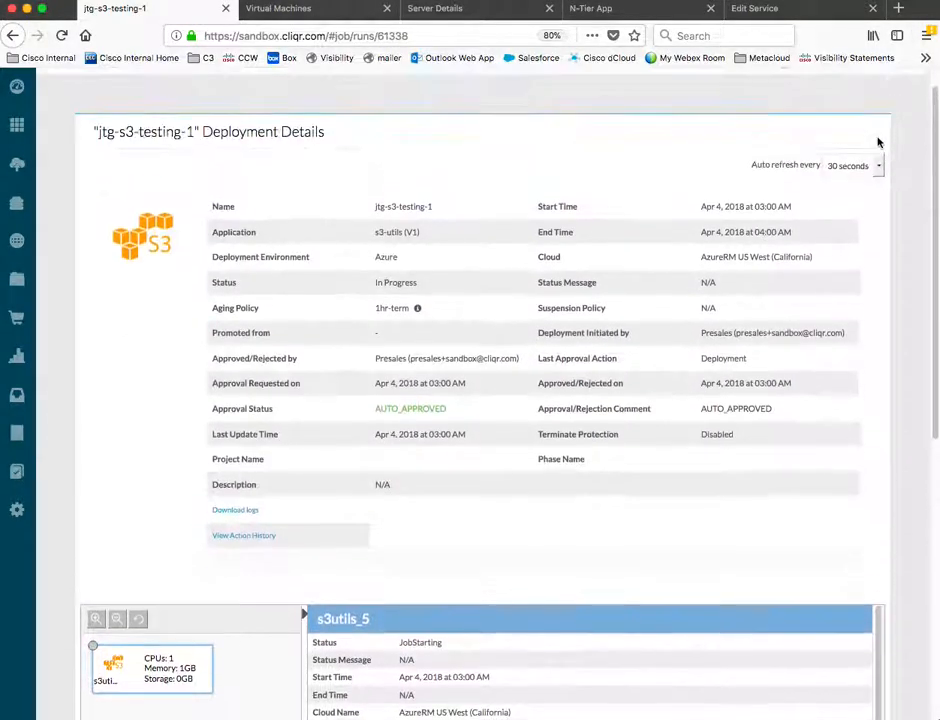
{"action": "scroll", "coordinate": [586, 469], "scroll_direction": "down", "scroll_amount": 3}
{"action": "scroll", "coordinate": [586, 469], "scroll_direction": "down", "scroll_amount": 4}
{"action": "scroll", "coordinate": [525, 504], "scroll_direction": "down", "scroll_amount": 6}
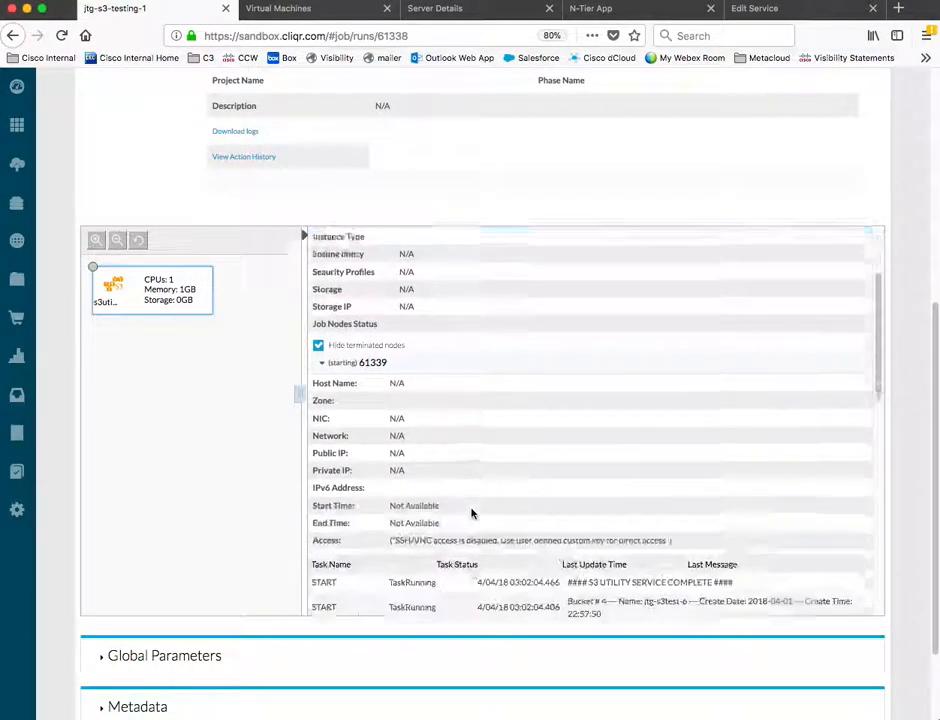
{"action": "scroll", "coordinate": [623, 436], "scroll_direction": "down", "scroll_amount": 3}
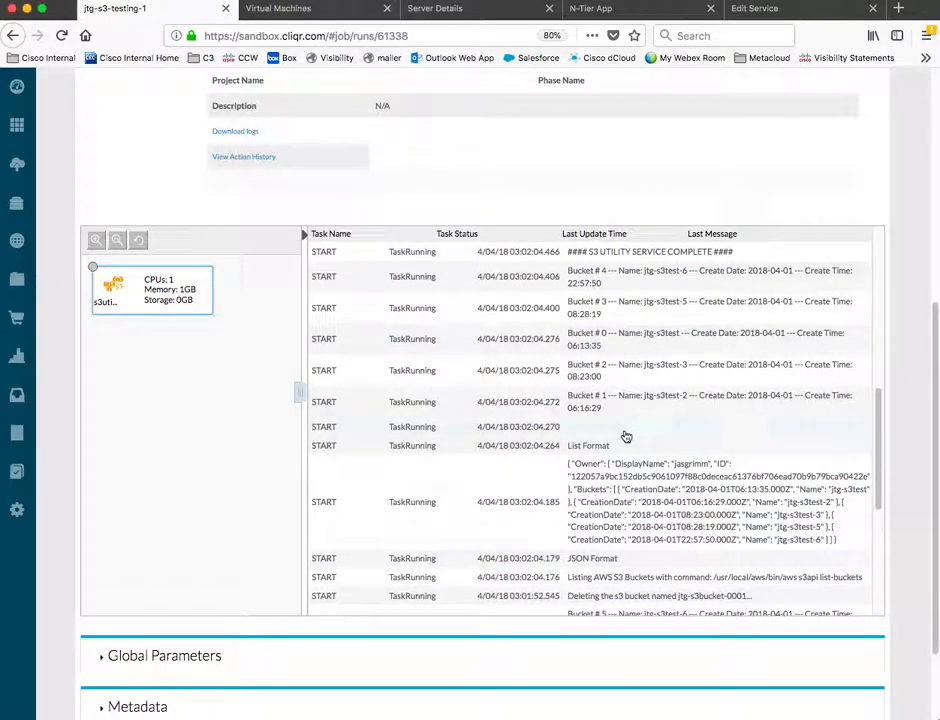
{"action": "scroll", "coordinate": [625, 437], "scroll_direction": "down", "scroll_amount": 6}
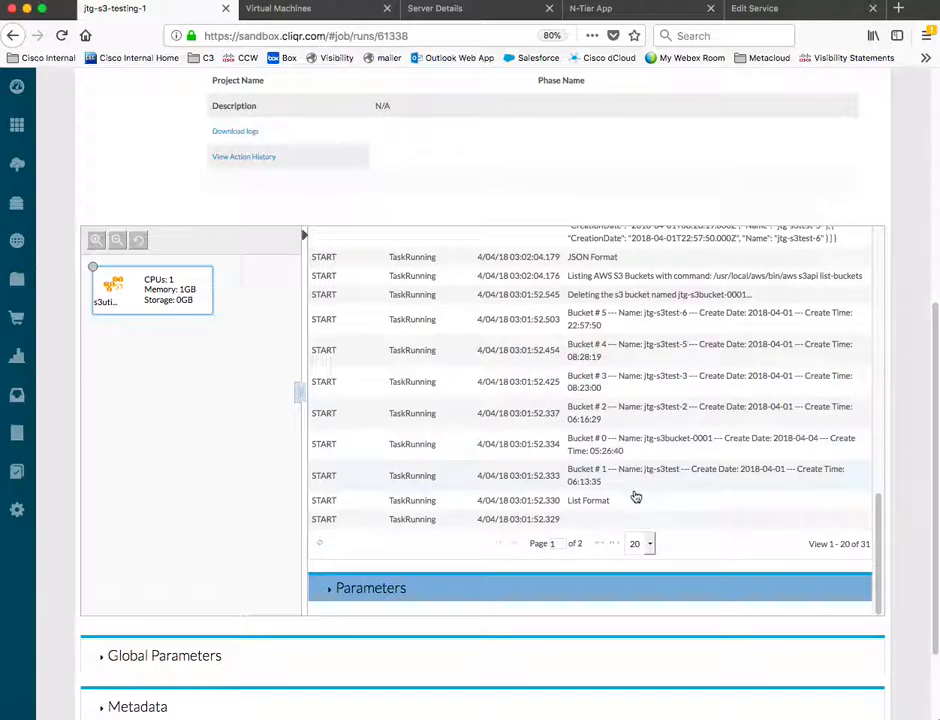
Show page 2 of the node's task messages and look over the earliest START entries.
{"action": "left_click", "coordinate": [604, 549]}
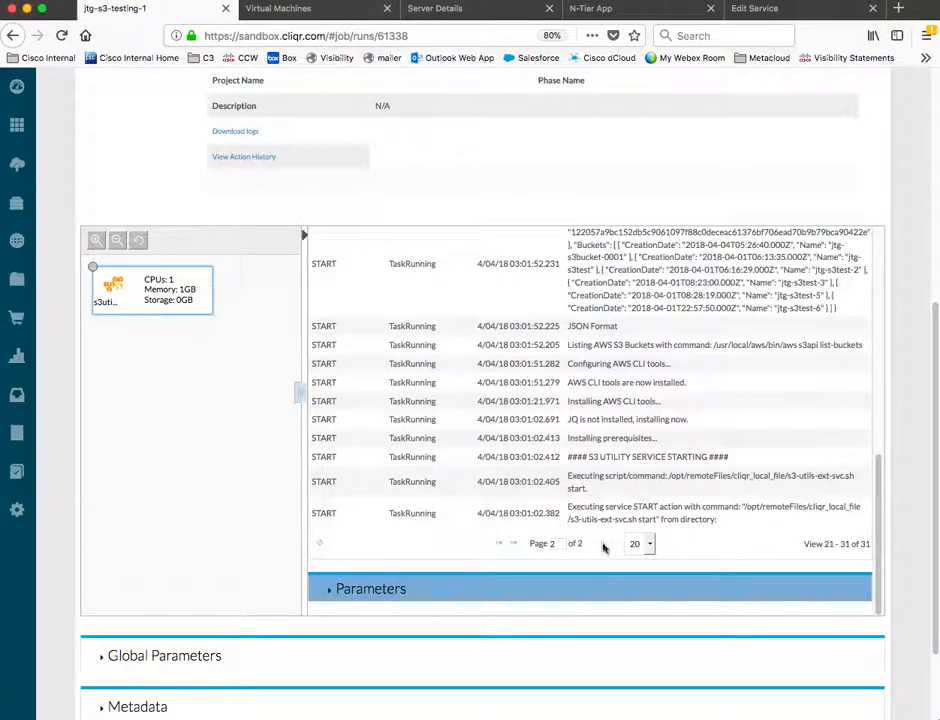
{"action": "scroll", "coordinate": [640, 510], "scroll_direction": "down", "scroll_amount": 2}
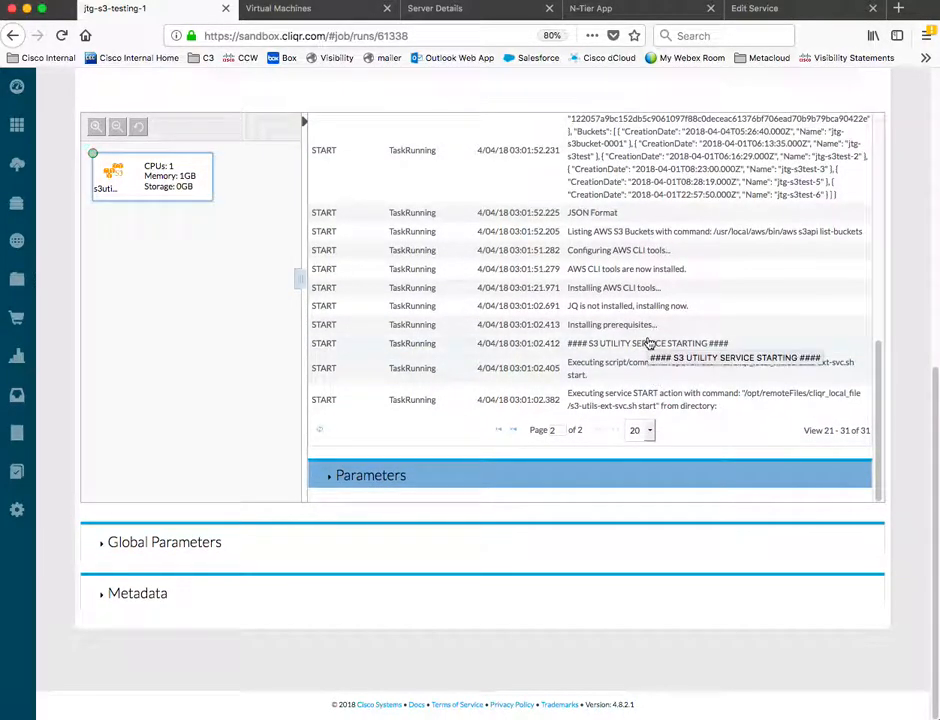
{"action": "scroll", "coordinate": [648, 350], "scroll_direction": "up", "scroll_amount": 1}
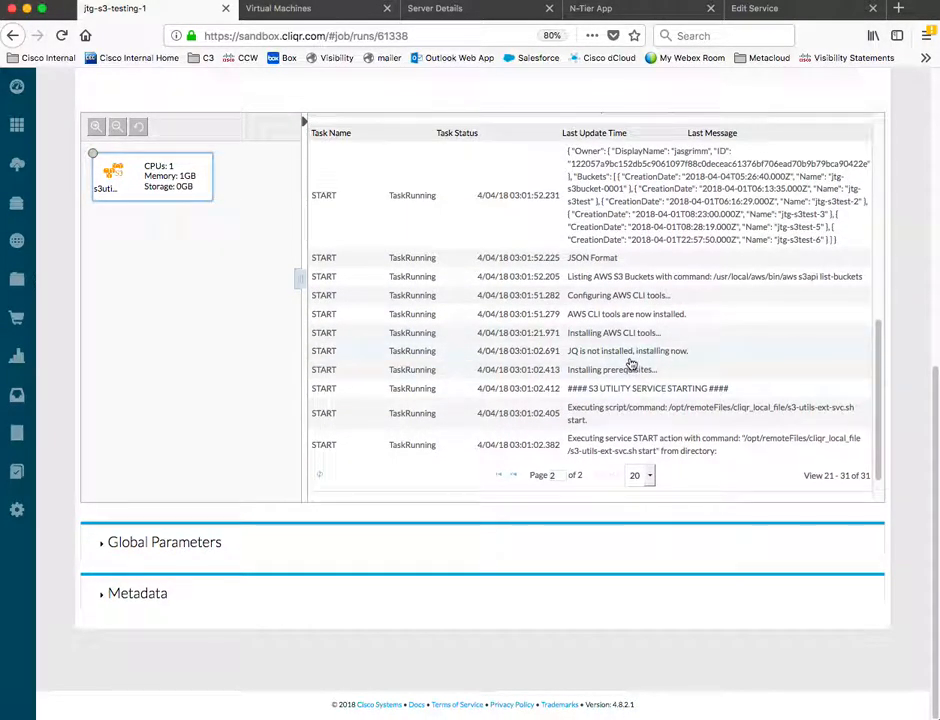
Set the deployment details to auto refresh every 2 minutes.
{"action": "scroll", "coordinate": [629, 365], "scroll_direction": "up", "scroll_amount": 10}
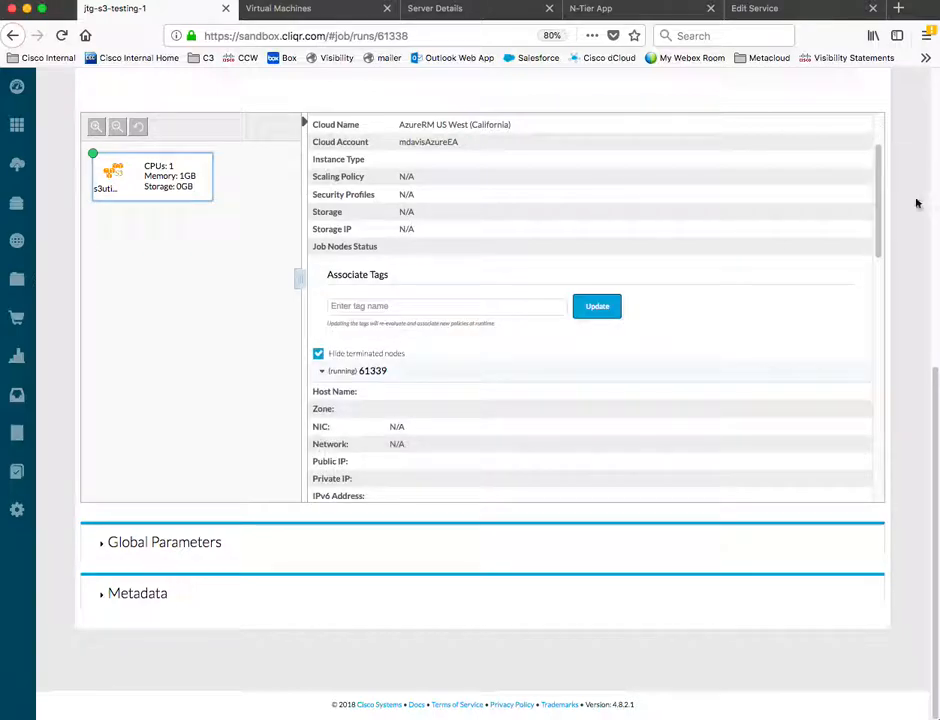
{"action": "scroll", "coordinate": [882, 136], "scroll_direction": "up", "scroll_amount": 5}
{"action": "left_click", "coordinate": [876, 105]}
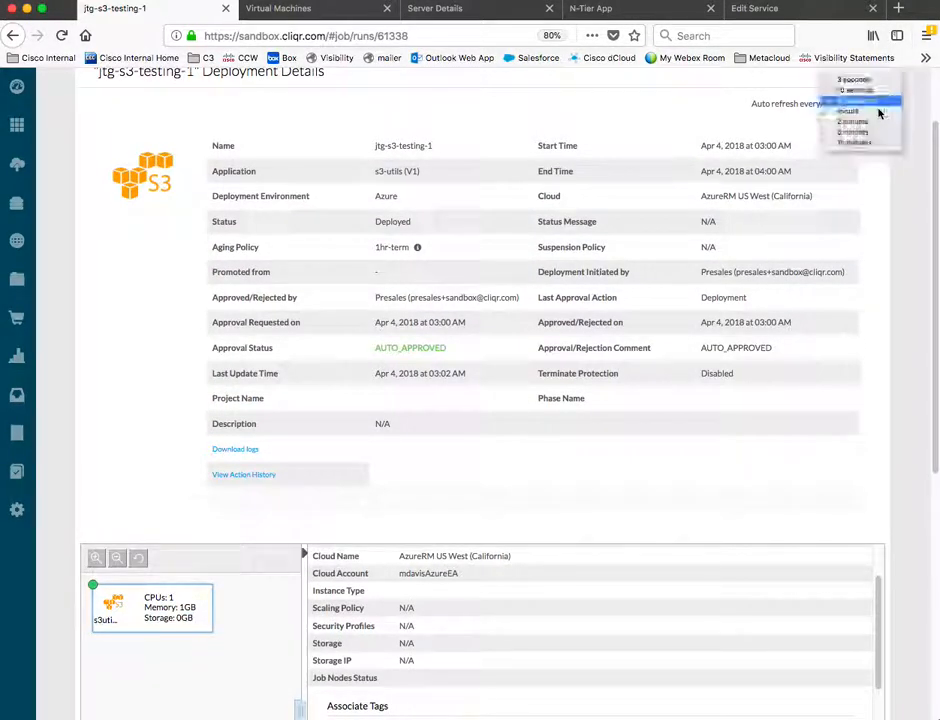
{"action": "left_click", "coordinate": [867, 121]}
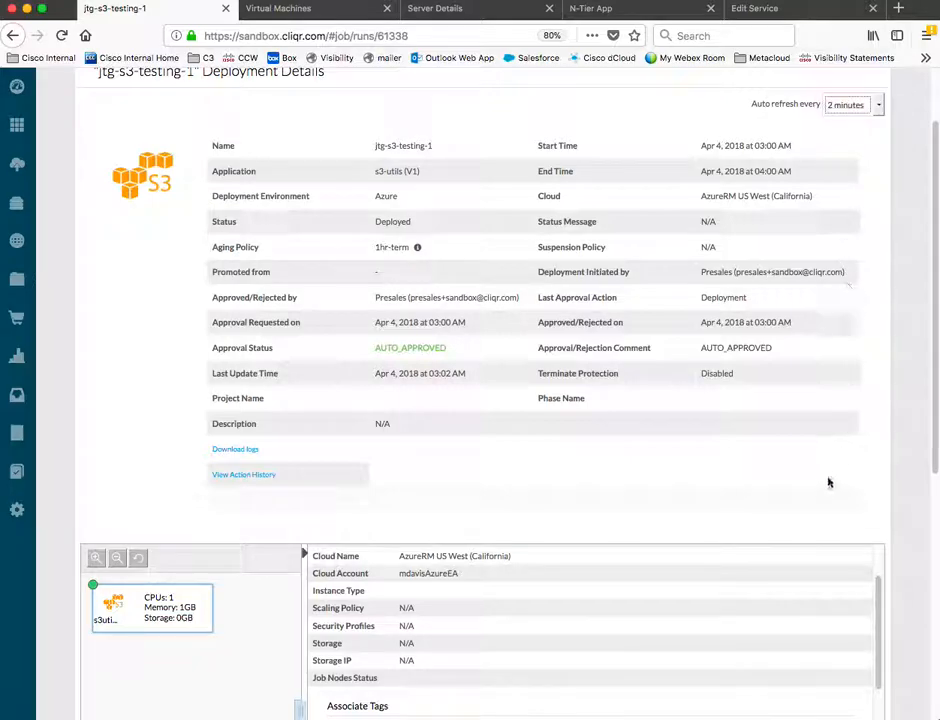
Go back to page 2 of the task log and trace the service start, AWS CLI installation and initial JSON bucket listing.
{"action": "scroll", "coordinate": [822, 483], "scroll_direction": "down", "scroll_amount": 4}
{"action": "scroll", "coordinate": [540, 465], "scroll_direction": "down", "scroll_amount": 15}
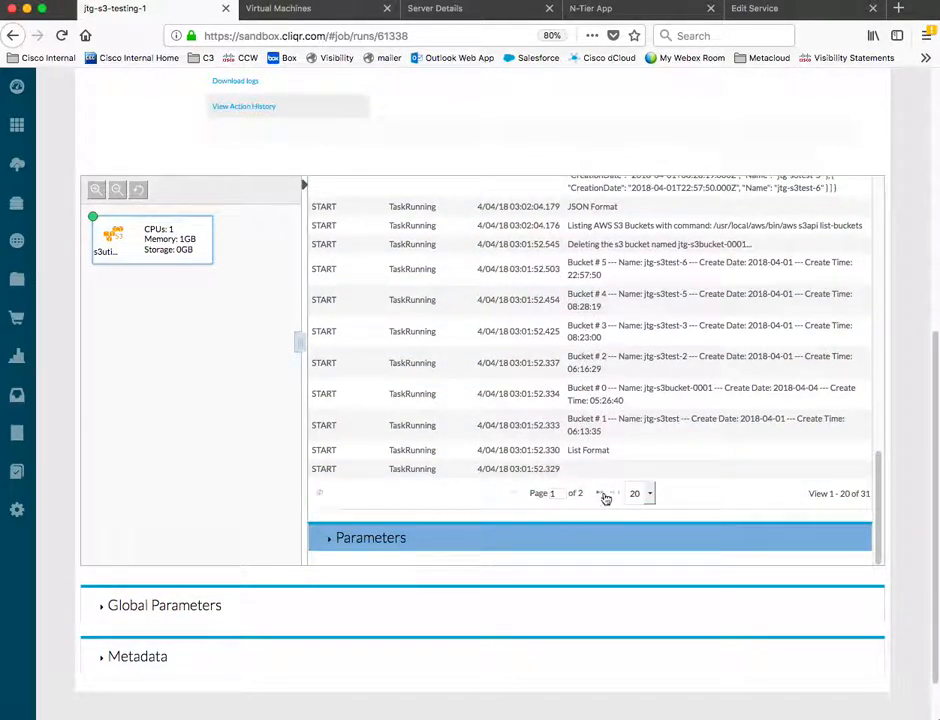
{"action": "left_click", "coordinate": [602, 494]}
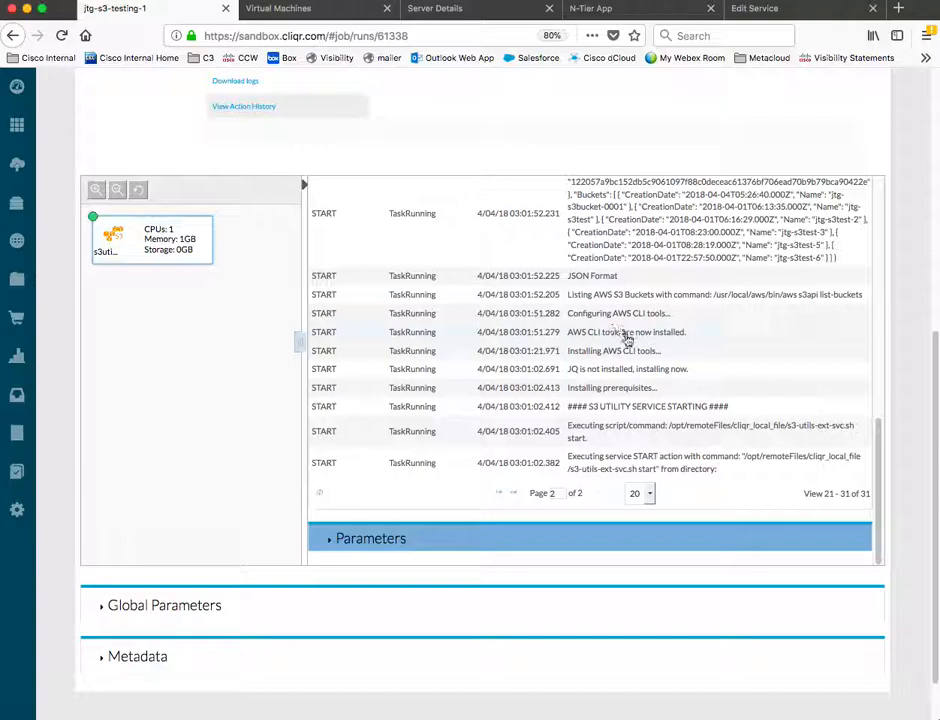
{"action": "scroll", "coordinate": [615, 318], "scroll_direction": "up", "scroll_amount": 3}
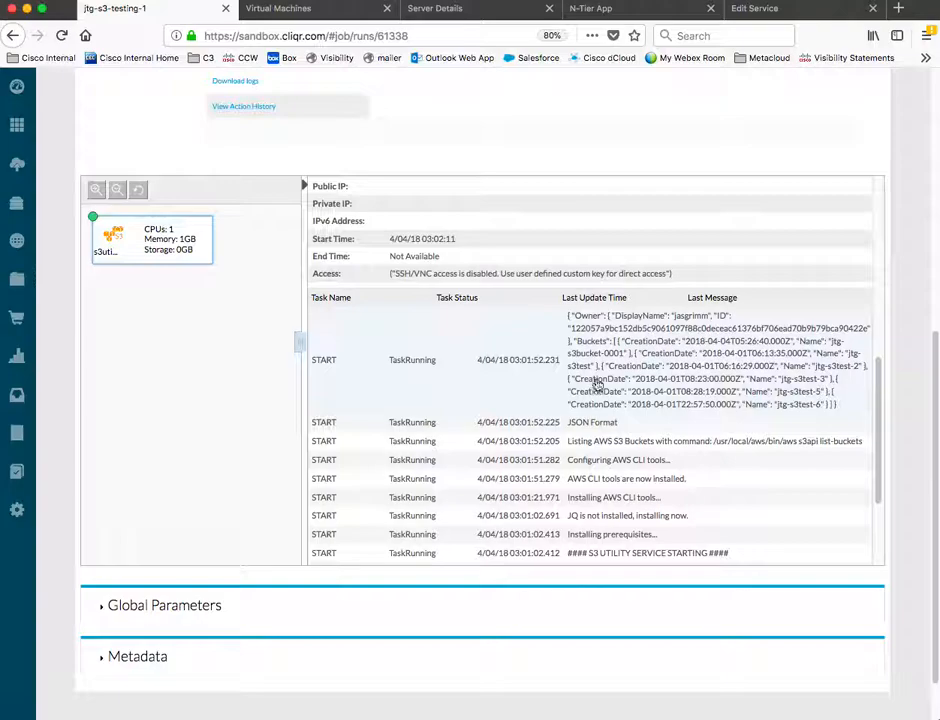
{"action": "scroll", "coordinate": [645, 410], "scroll_direction": "down", "scroll_amount": 3}
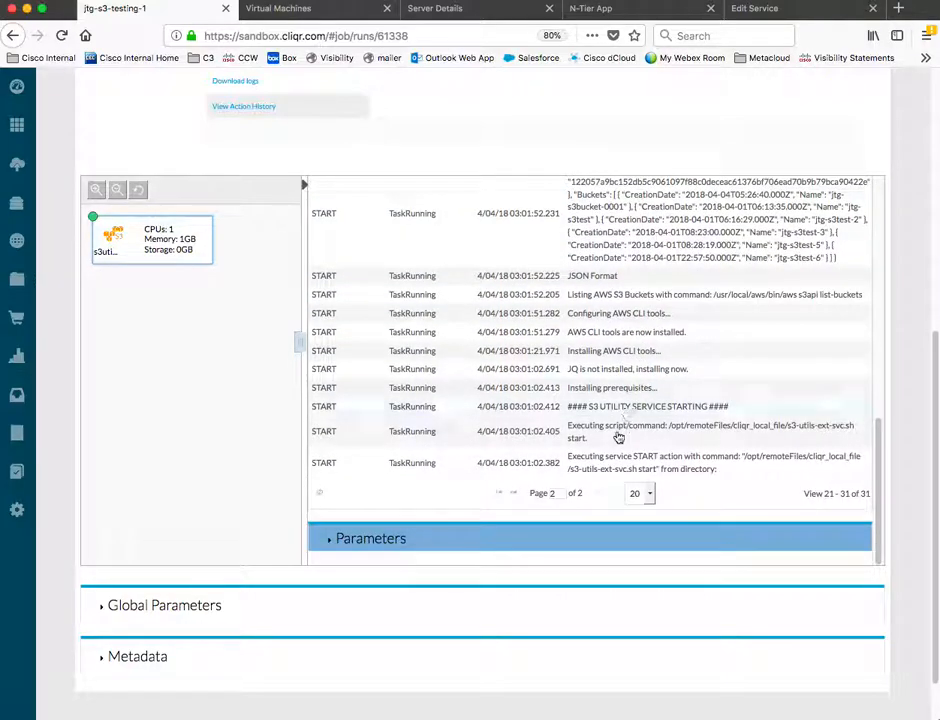
Return to page 1 of the task log and compare the bucket listings before and after the jtg-s3bucket-0001 deletion.
{"action": "left_click", "coordinate": [512, 494]}
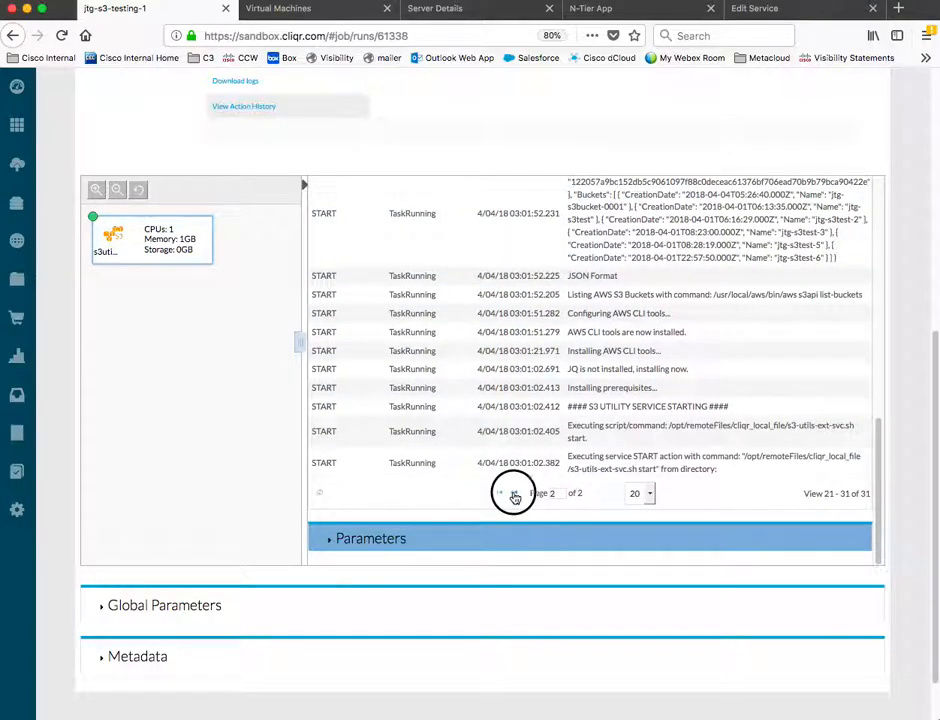
{"action": "scroll", "coordinate": [627, 420], "scroll_direction": "up", "scroll_amount": 3}
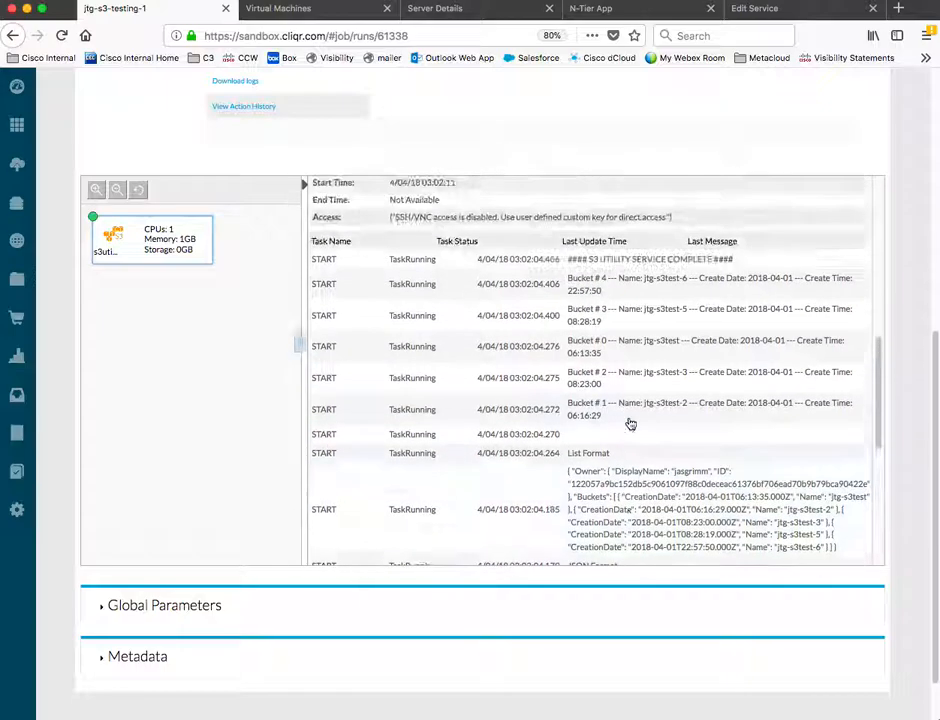
{"action": "scroll", "coordinate": [633, 446], "scroll_direction": "up", "scroll_amount": 2}
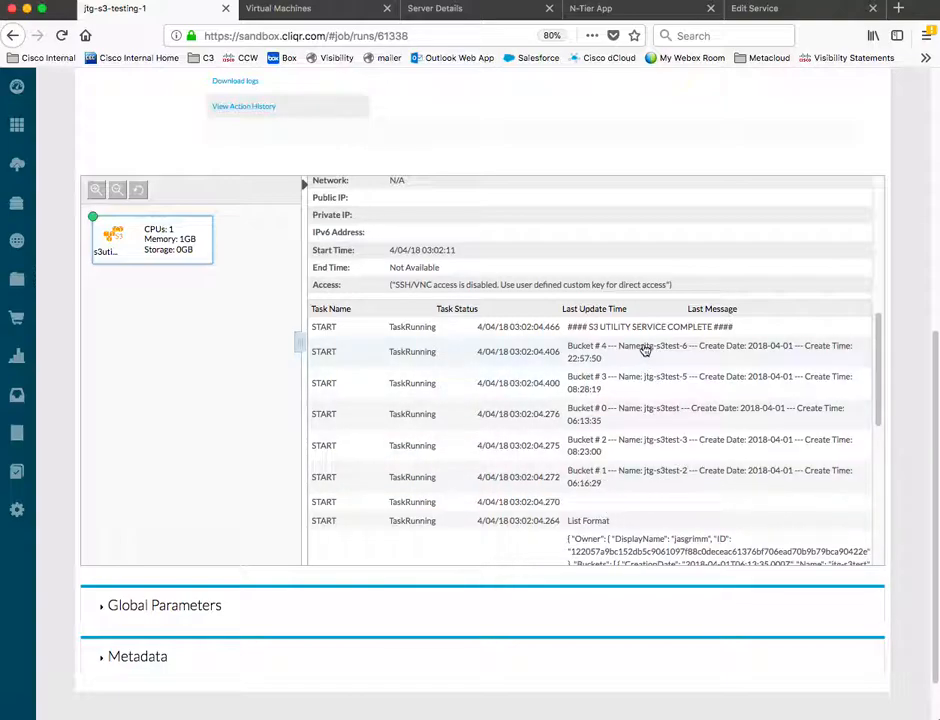
{"action": "scroll", "coordinate": [662, 492], "scroll_direction": "up", "scroll_amount": 2}
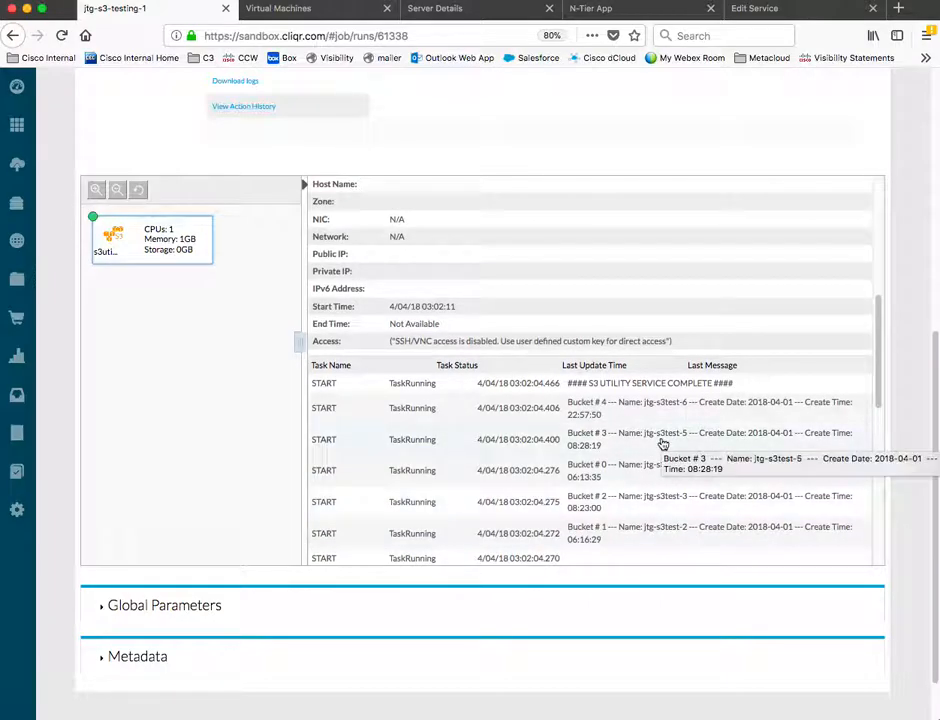
{"action": "scroll", "coordinate": [665, 444], "scroll_direction": "down", "scroll_amount": 4}
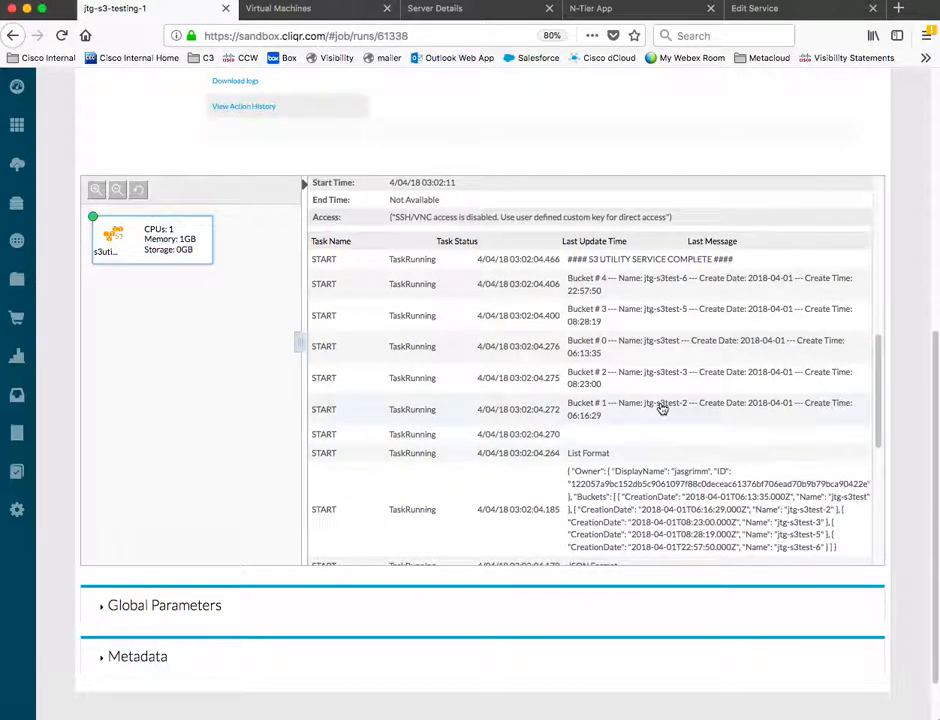
{"action": "scroll", "coordinate": [661, 407], "scroll_direction": "down", "scroll_amount": 9}
{"action": "scroll", "coordinate": [670, 478], "scroll_direction": "down", "scroll_amount": 1}
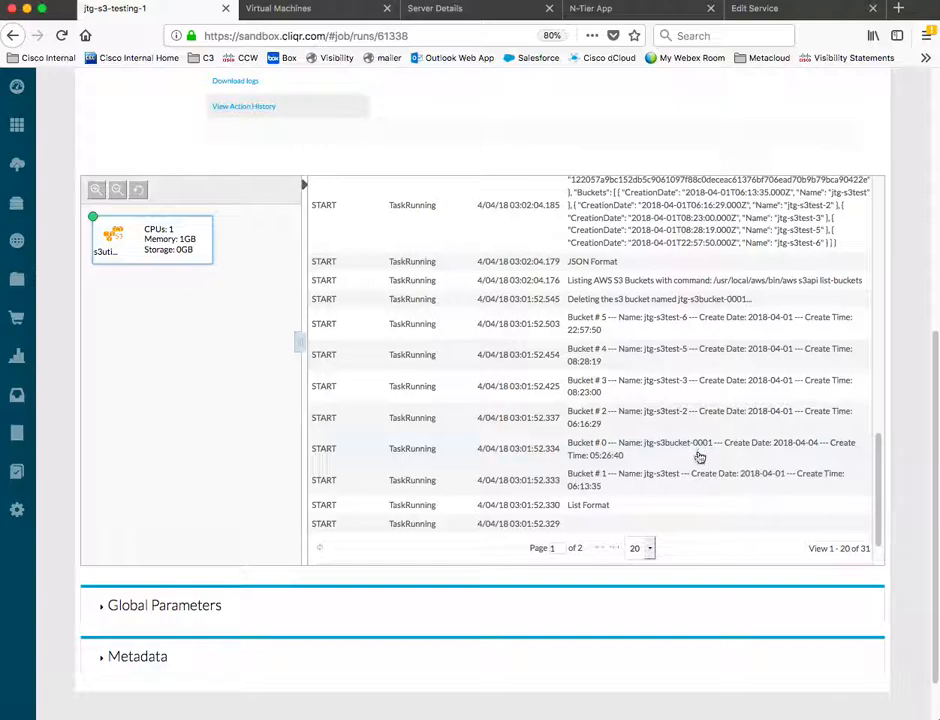
Check the S3 utility service's completion message and final list-format bucket entries in the node's task log.
{"action": "scroll", "coordinate": [697, 457], "scroll_direction": "up", "scroll_amount": 2}
{"action": "scroll", "coordinate": [700, 459], "scroll_direction": "up", "scroll_amount": 7}
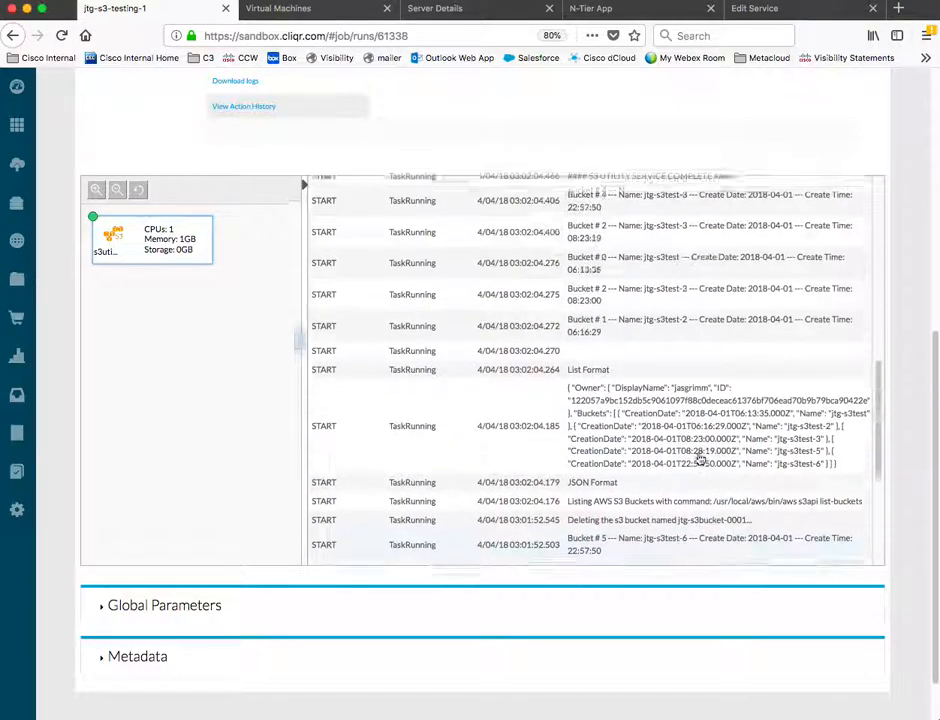
{"action": "scroll", "coordinate": [691, 449], "scroll_direction": "up", "scroll_amount": 1}
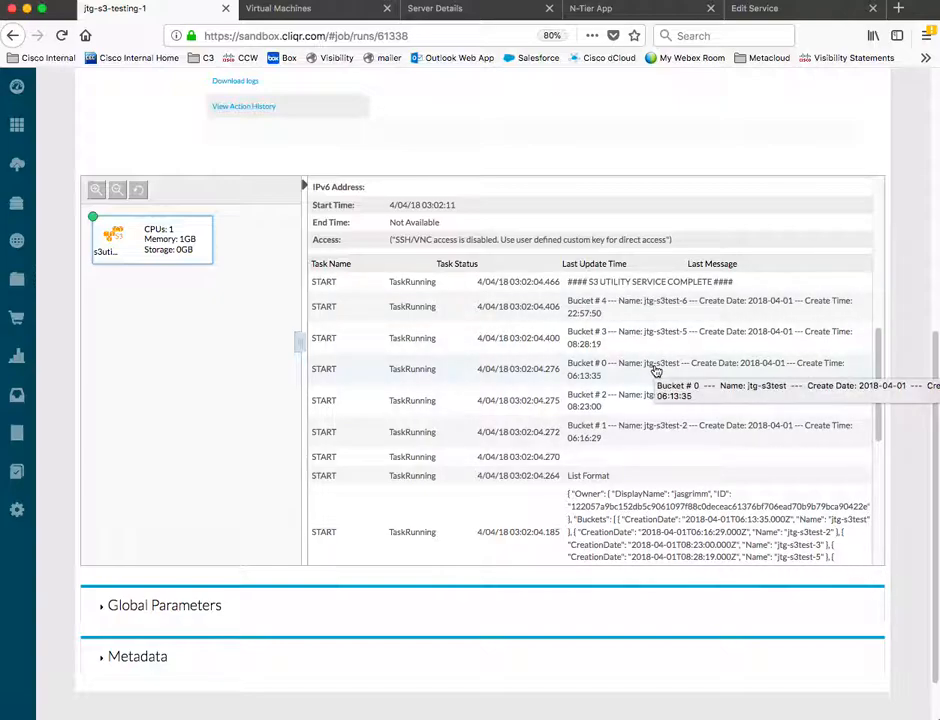
{"action": "left_click", "coordinate": [301, 343]}
{"action": "mouse_move", "coordinate": [301, 343]}
{"action": "left_mouse_down"}
{"action": "mouse_move", "coordinate": [361, 350]}
{"action": "mouse_move", "coordinate": [299, 358]}
{"action": "left_mouse_up"}
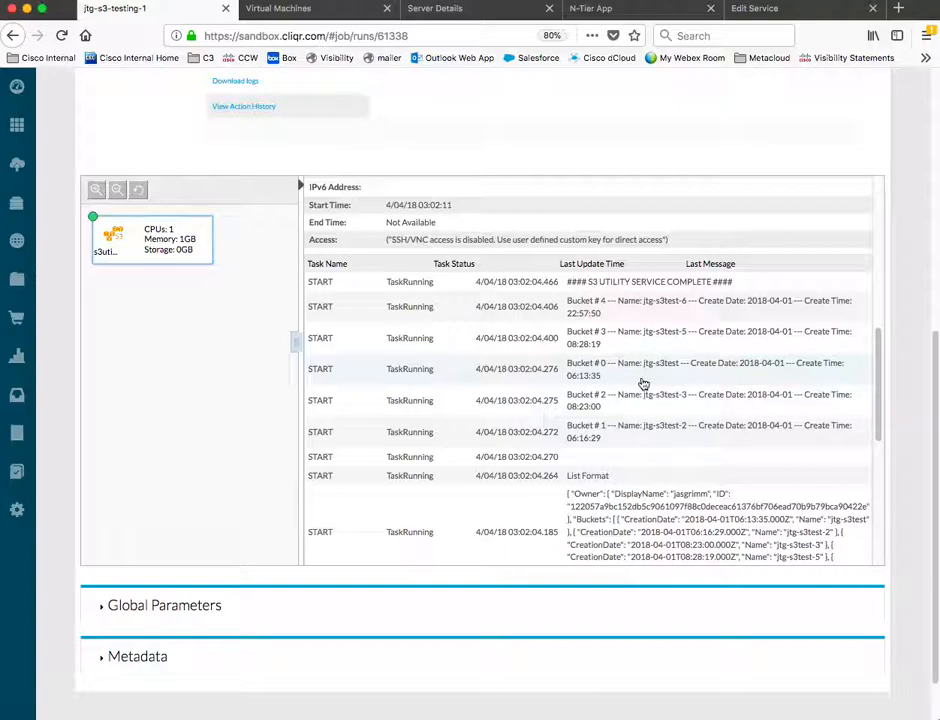
Return to the jtg-s3-testing-1 deployment summary and review its application, environment and status fields.
{"action": "scroll", "coordinate": [260, 418], "scroll_direction": "up", "scroll_amount": 2}
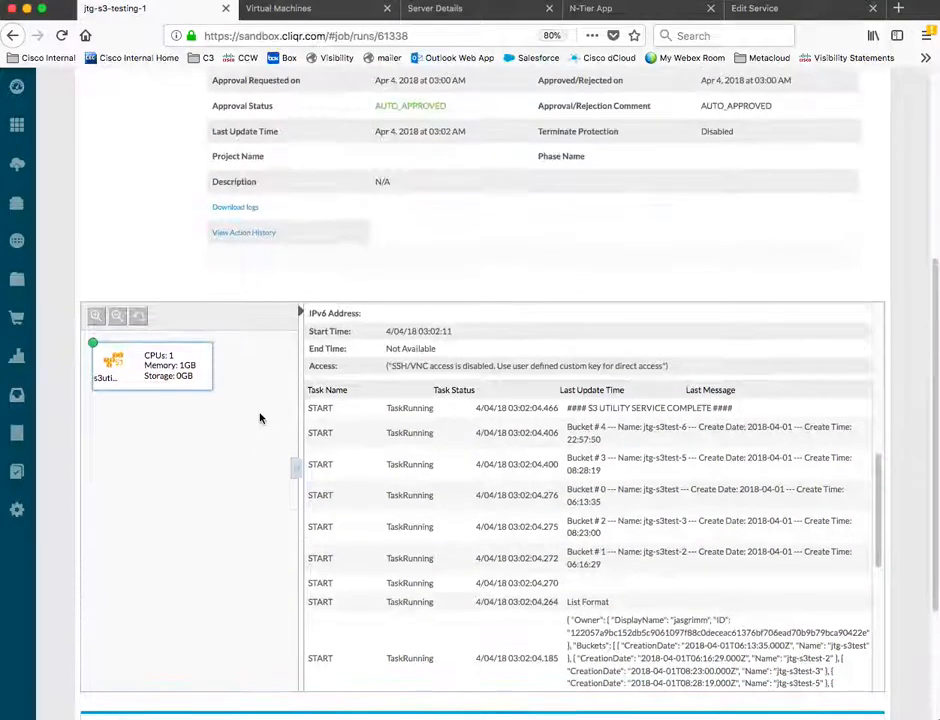
{"action": "scroll", "coordinate": [514, 267], "scroll_direction": "up", "scroll_amount": 3}
{"action": "scroll", "coordinate": [514, 267], "scroll_direction": "up", "scroll_amount": 3}
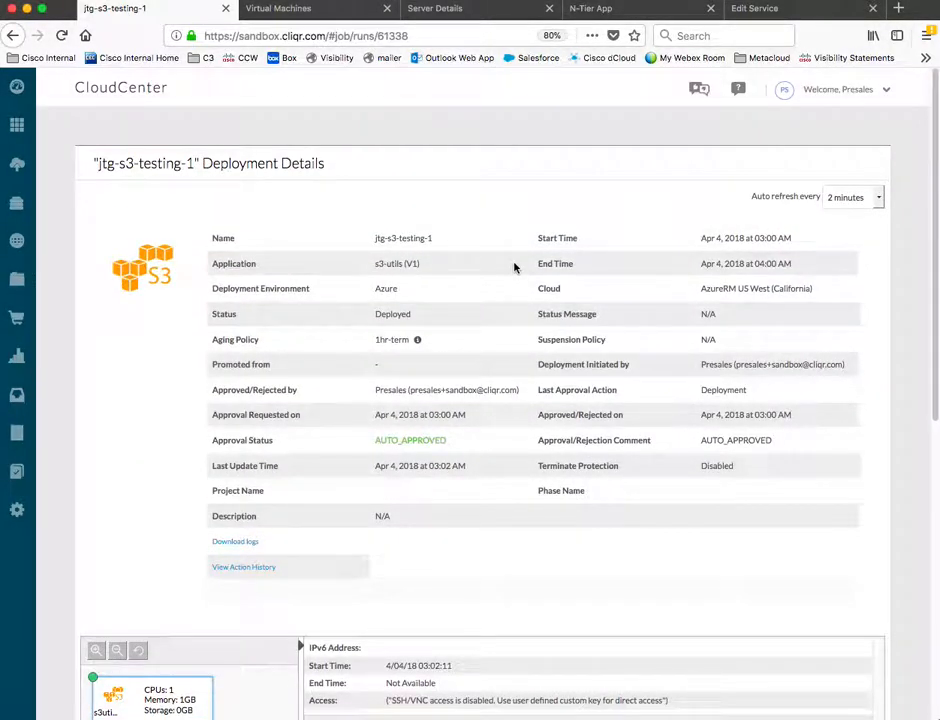
{"action": "scroll", "coordinate": [673, 460], "scroll_direction": "down", "scroll_amount": 1}
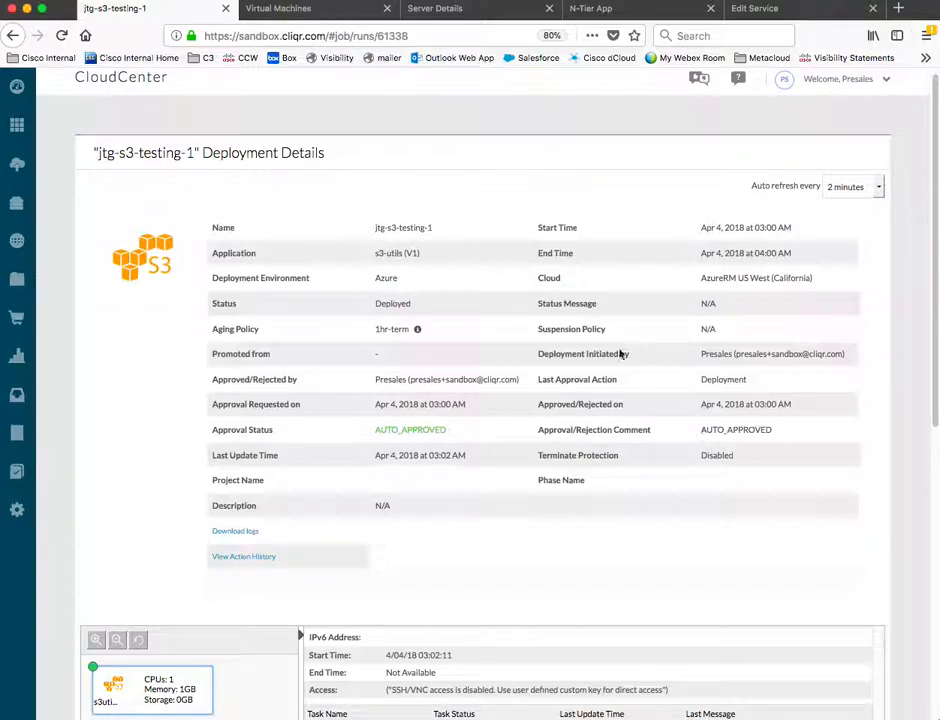
Glance at the server details and bring up the browser page with the s3-utils N-Tier App editor.
{"action": "left_click", "coordinate": [342, 14]}
{"action": "left_click", "coordinate": [457, 18]}
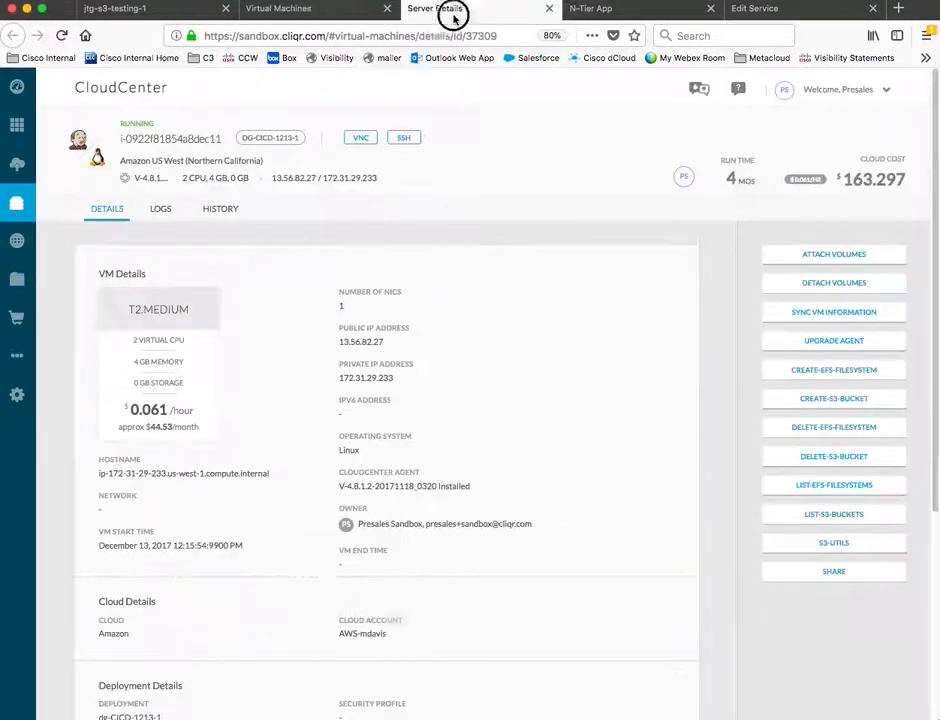
{"action": "left_click", "coordinate": [652, 12]}
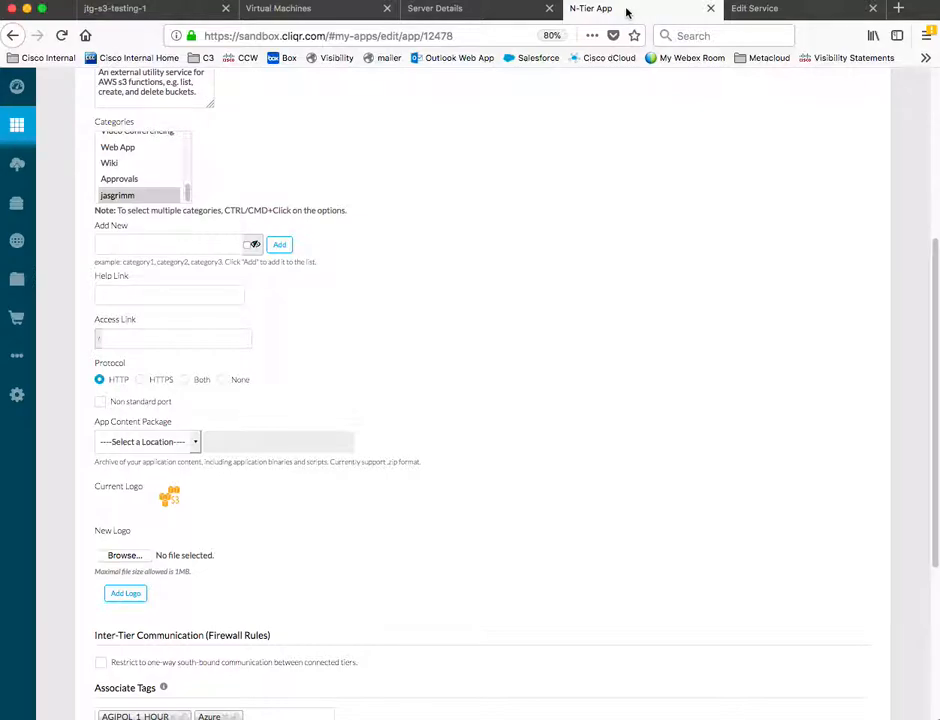
{"action": "left_click", "coordinate": [423, 38]}
{"action": "type", "text": "github.com/"}
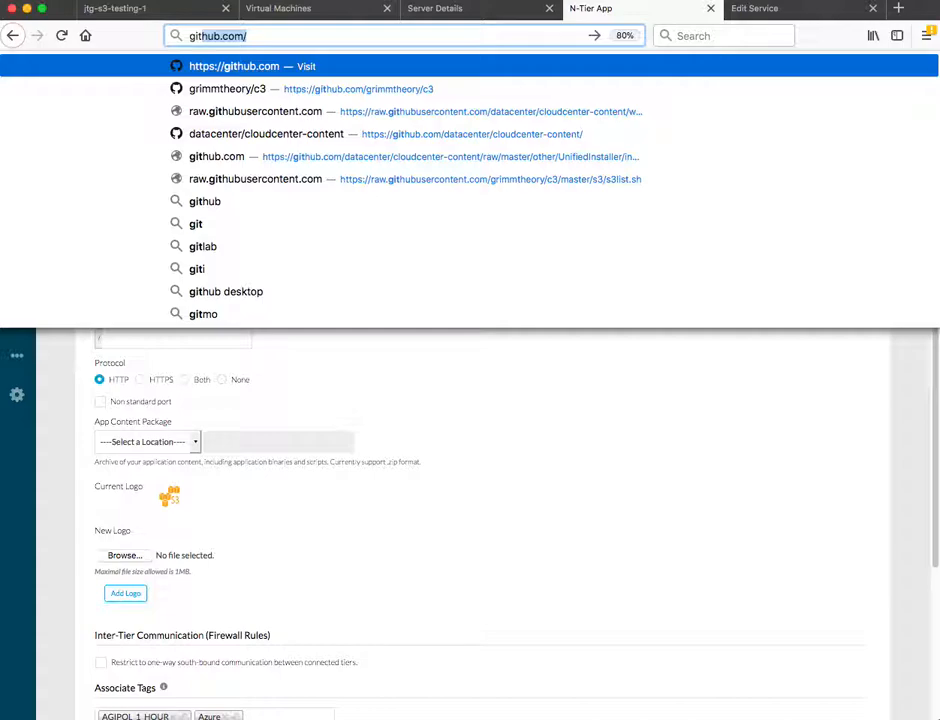
{"action": "key", "text": "Down"}
{"action": "key", "text": "Down"}
{"action": "key", "text": "Down"}
{"action": "key", "text": "Down"}
{"action": "key", "text": "Down"}
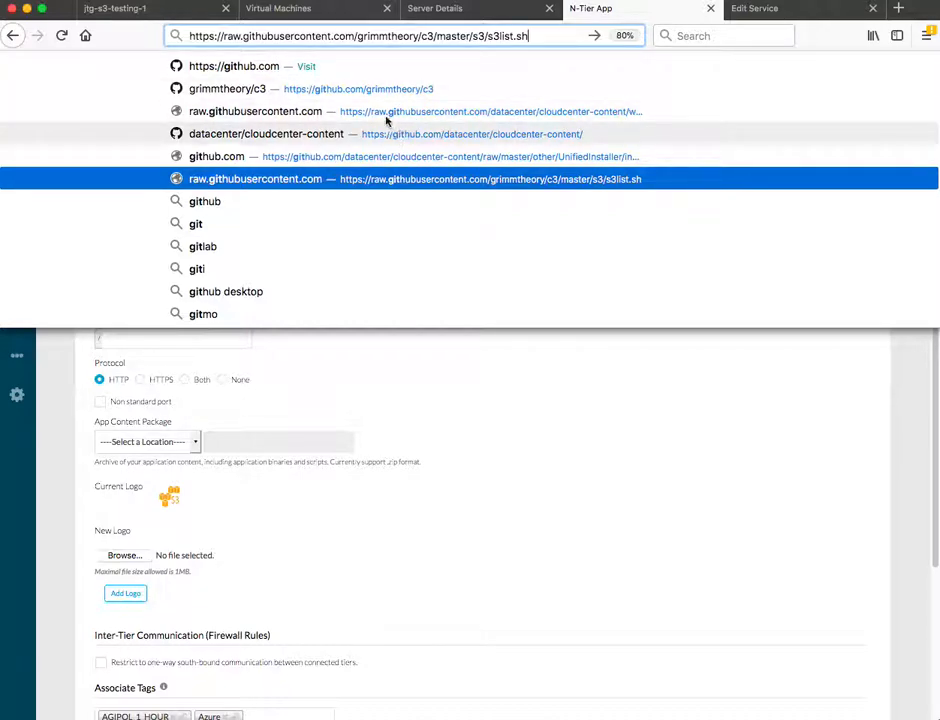
Switch to GitHub, open the c3 repository and show s3-utils-ext-svc.sh from its s3 folder.
{"action": "triple_click", "coordinate": [337, 35]}
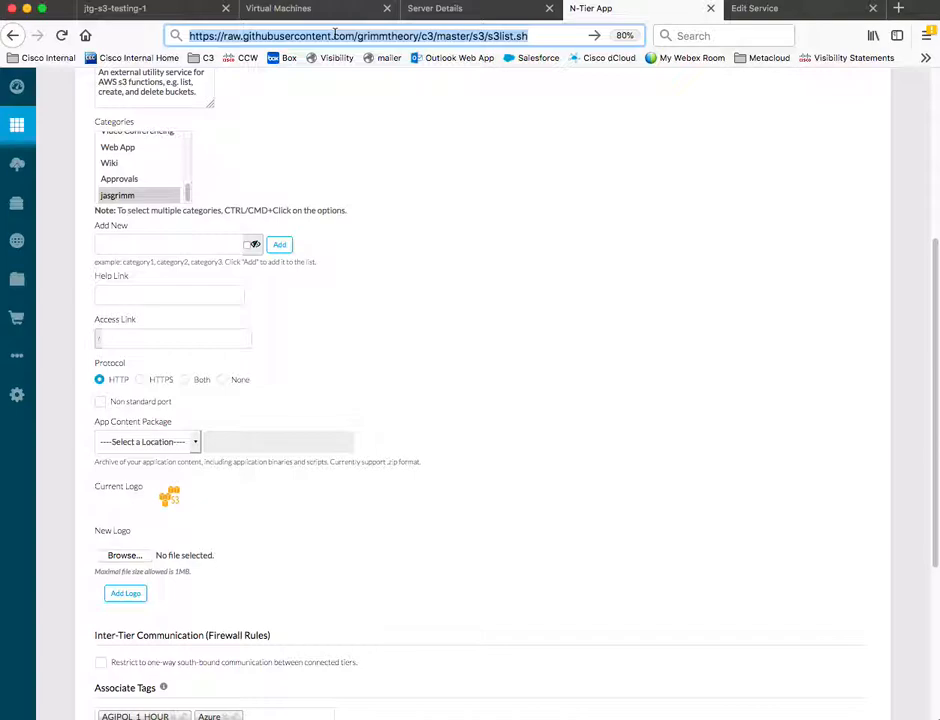
{"action": "type", "text": "c3"}
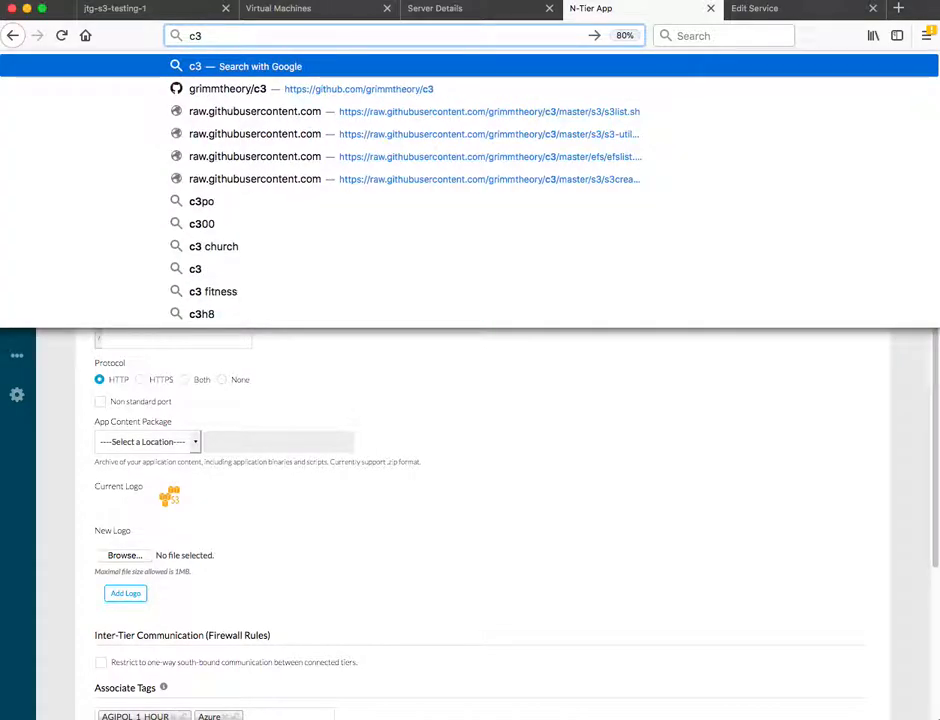
{"action": "left_click", "coordinate": [360, 90]}
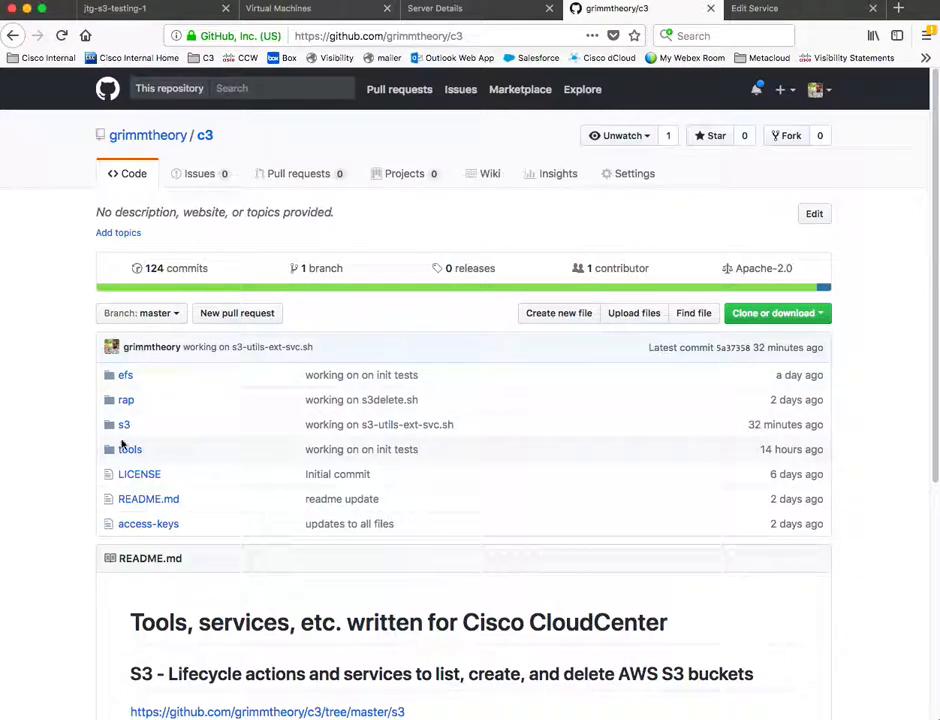
{"action": "left_click", "coordinate": [124, 424]}
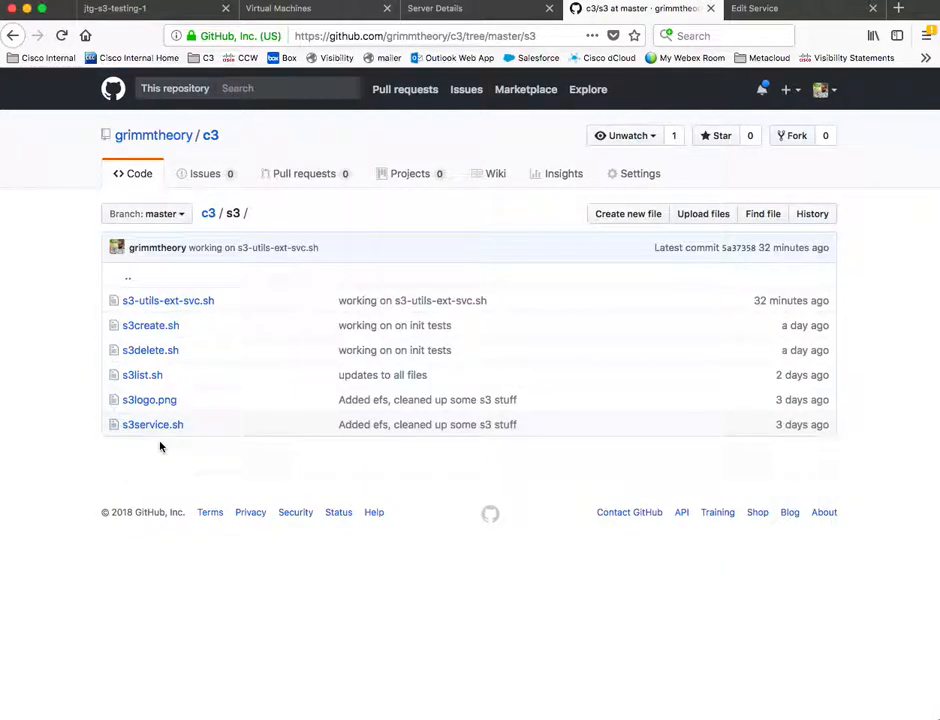
{"action": "left_click", "coordinate": [168, 302]}
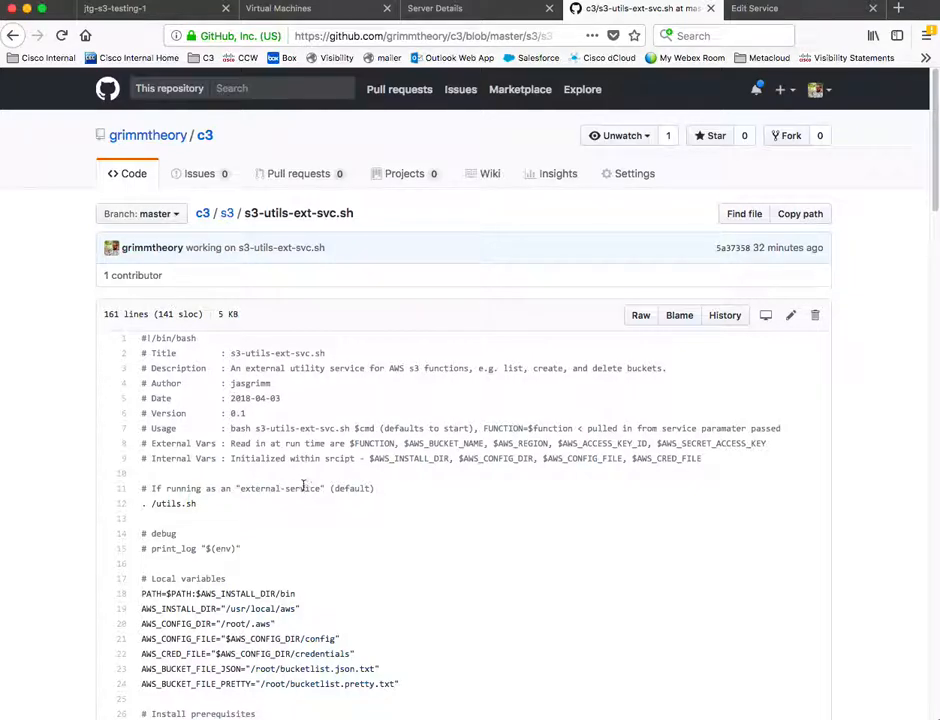
Look through the s3-utils-ext-svc.sh header, local variables, and functions for installing prerequisites and AWS CLI tools.
{"action": "scroll", "coordinate": [304, 489], "scroll_direction": "down", "scroll_amount": 3}
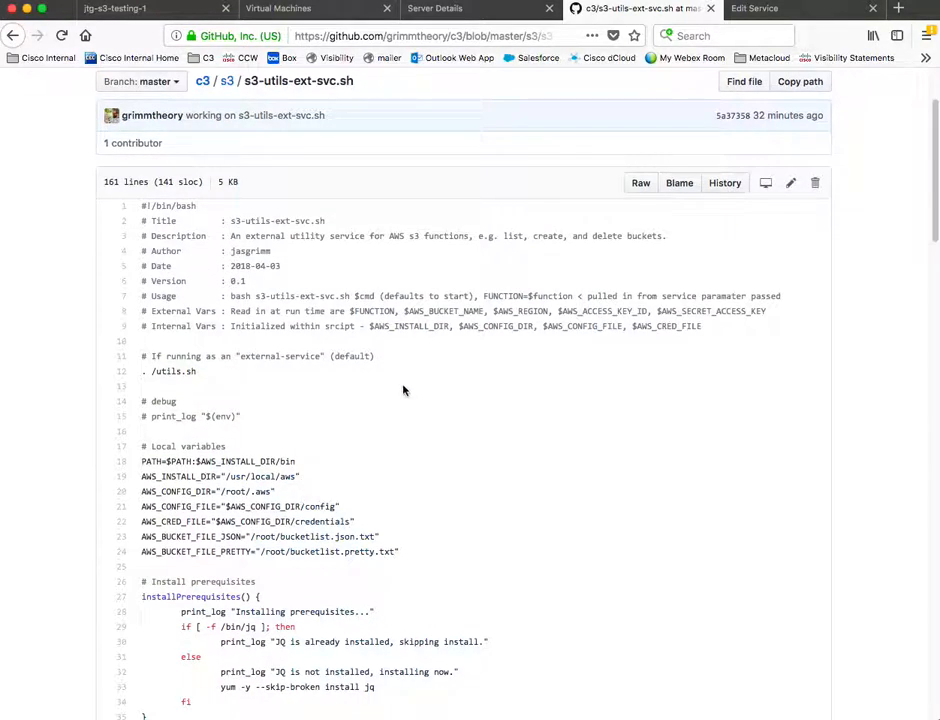
{"action": "scroll", "coordinate": [384, 430], "scroll_direction": "down", "scroll_amount": 5}
{"action": "scroll", "coordinate": [384, 430], "scroll_direction": "up", "scroll_amount": 4}
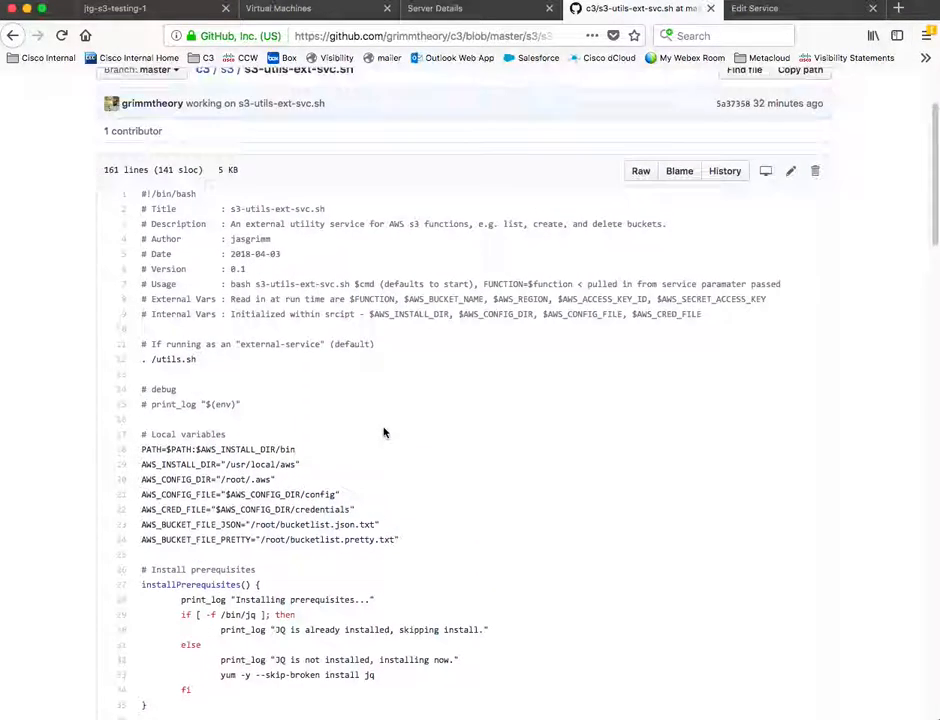
{"action": "scroll", "coordinate": [384, 432], "scroll_direction": "down", "scroll_amount": 5}
{"action": "scroll", "coordinate": [384, 427], "scroll_direction": "down", "scroll_amount": 5}
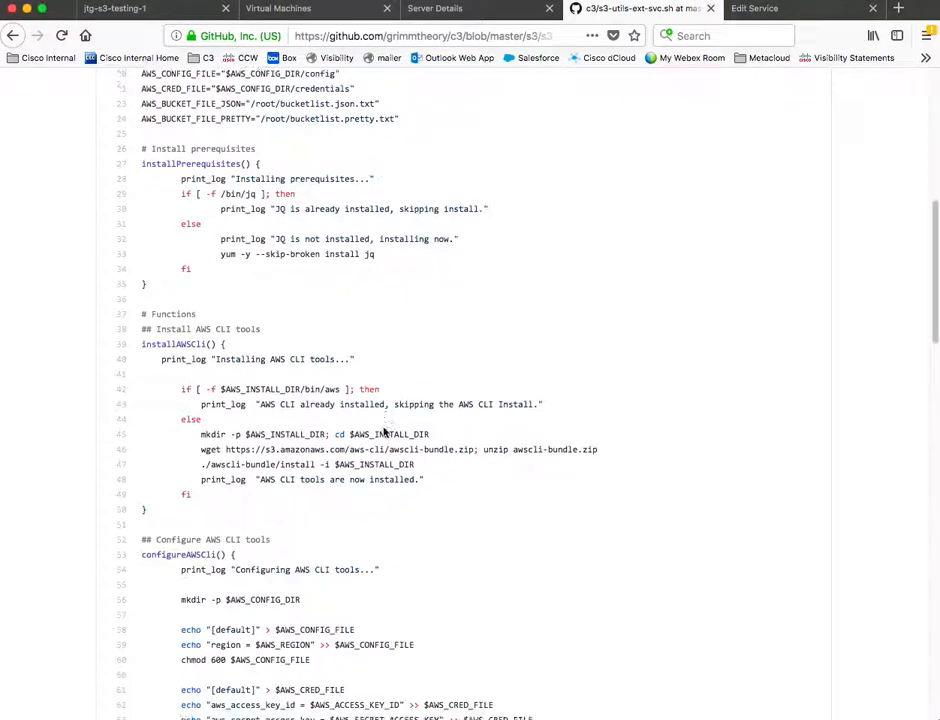
{"action": "scroll", "coordinate": [384, 430], "scroll_direction": "up", "scroll_amount": 13}
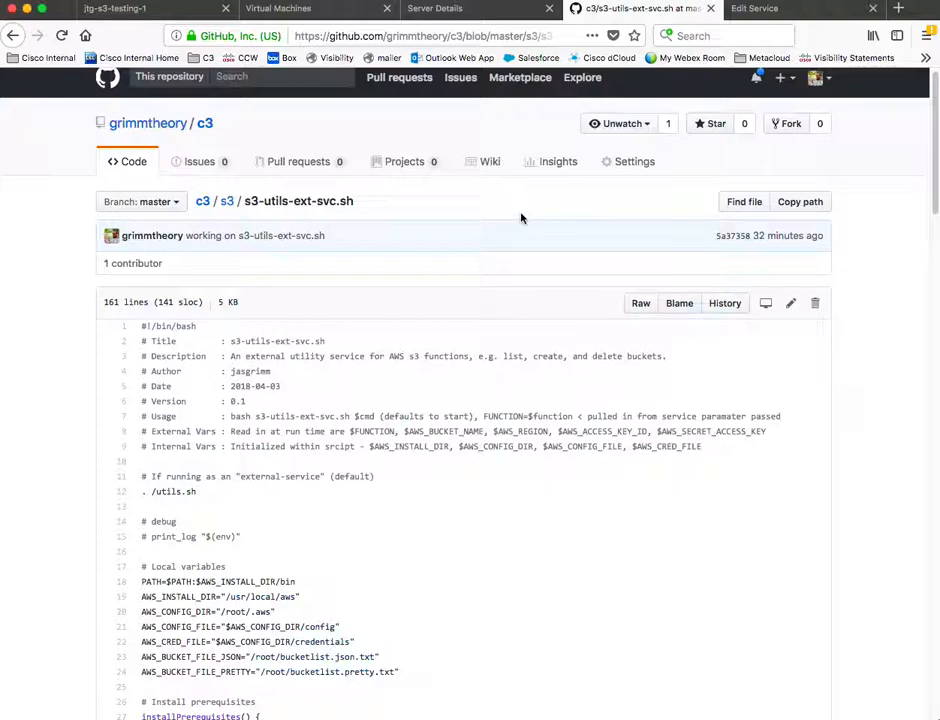
{"action": "left_click", "coordinate": [484, 36]}
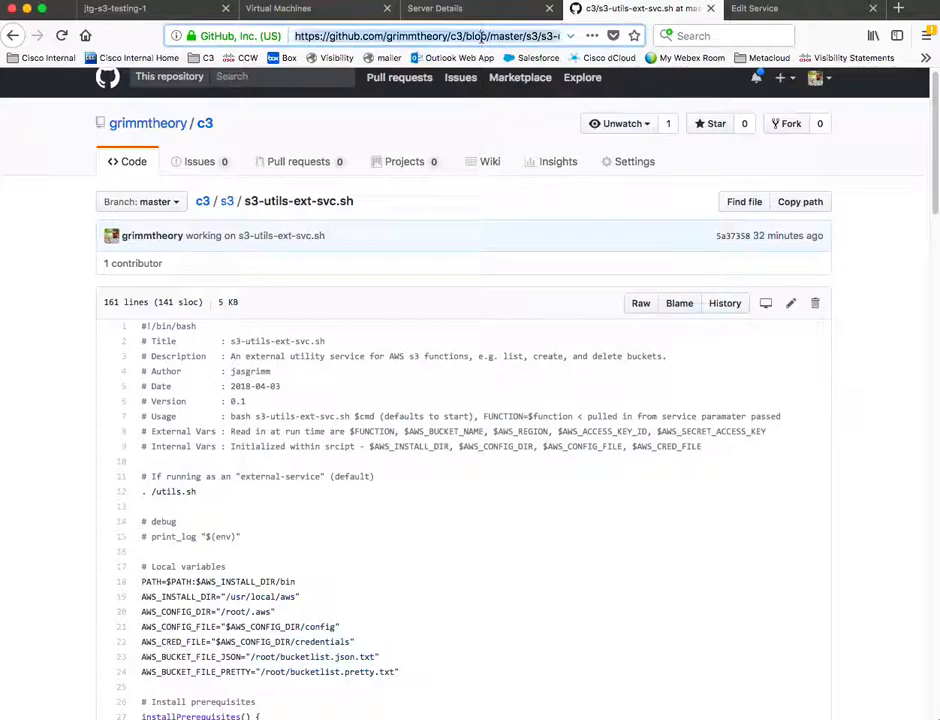
{"action": "type", "text": "clou"}
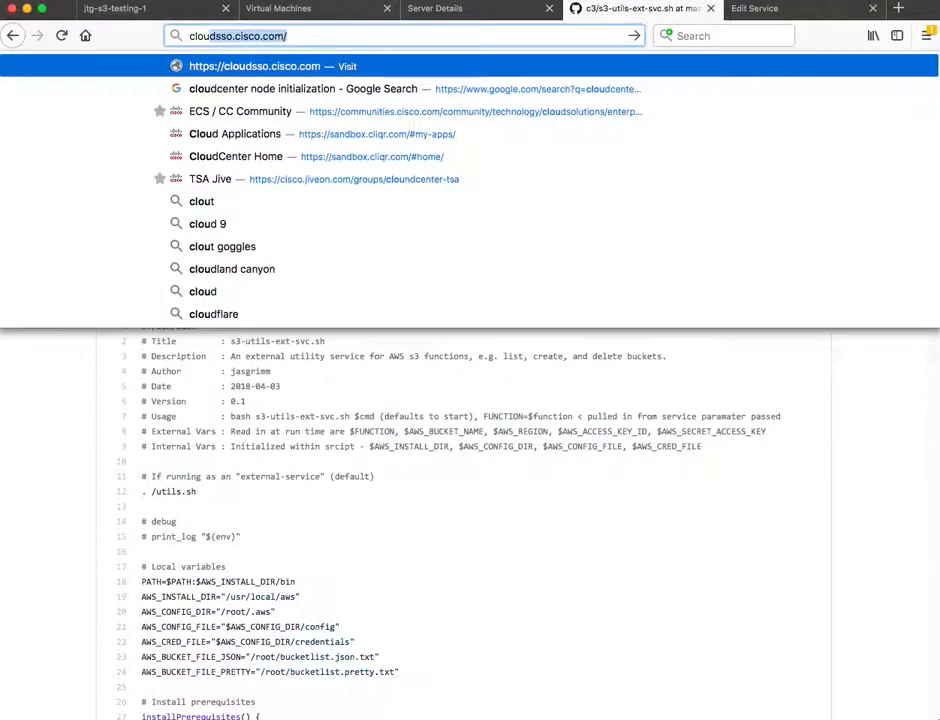
{"action": "key", "text": "BackSpace"}
{"action": "key", "text": "BackSpace"}
{"action": "key", "text": "BackSpace"}
{"action": "key", "text": "BackSpace"}
{"action": "key", "text": "BackSpace"}
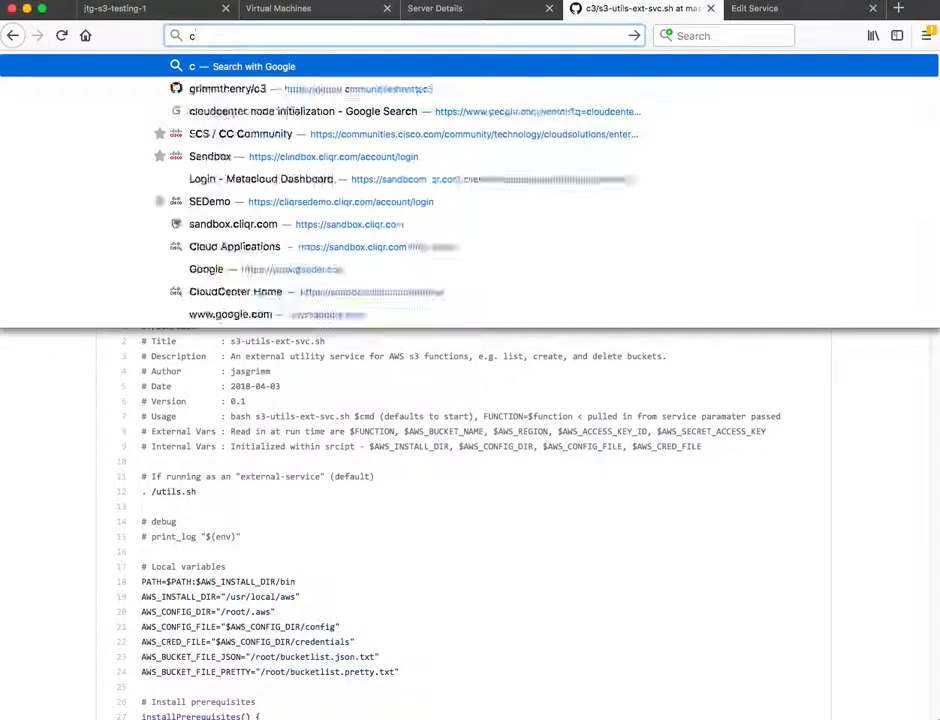
Open the datacenter/cloudcenter-content repository on GitHub and browse to its services folder.
{"action": "type", "text": "github.com/"}
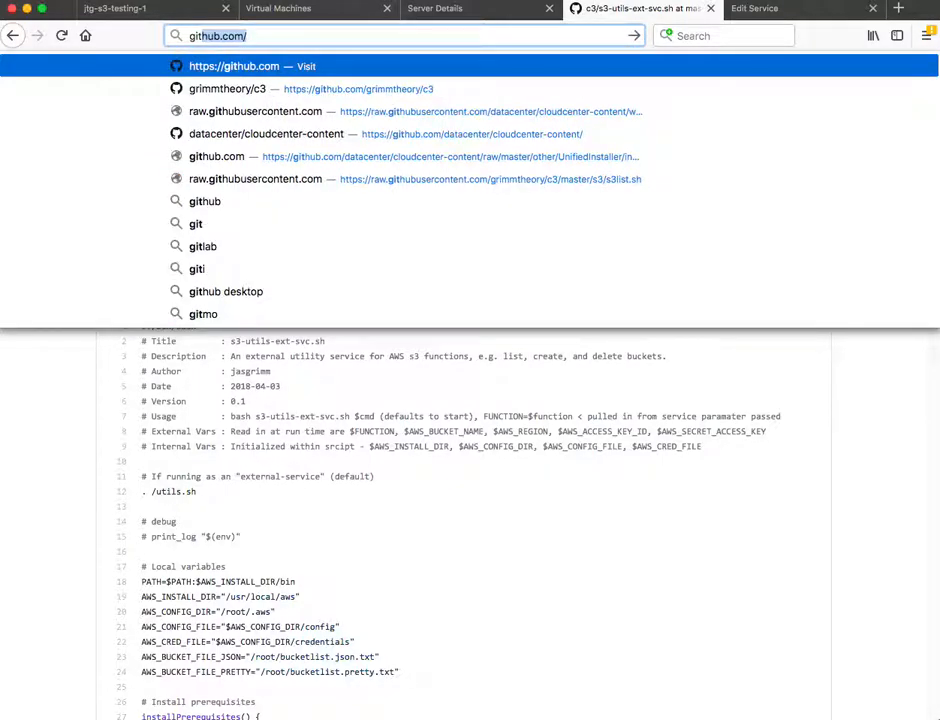
{"action": "key", "text": "Down"}
{"action": "key", "text": "Down"}
{"action": "key", "text": "Down"}
{"action": "key", "text": "Return"}
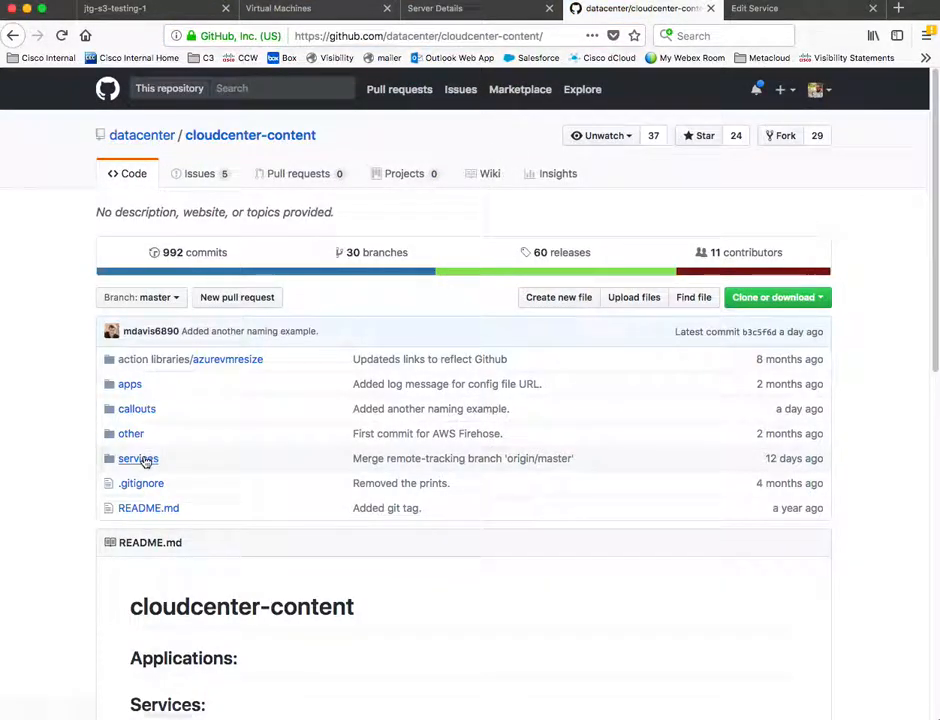
{"action": "left_click", "coordinate": [138, 458]}
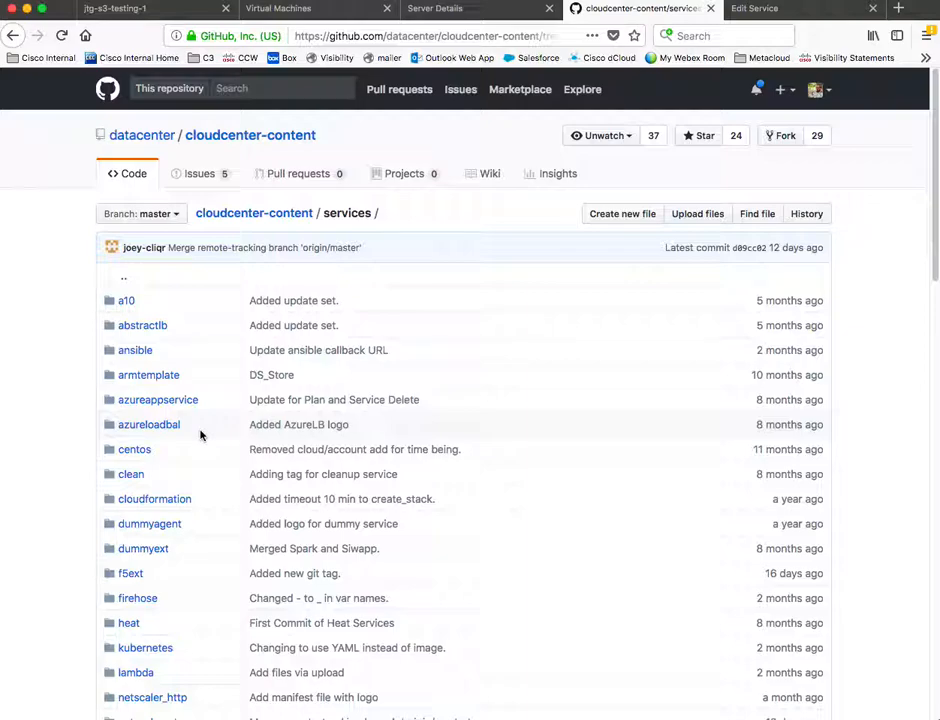